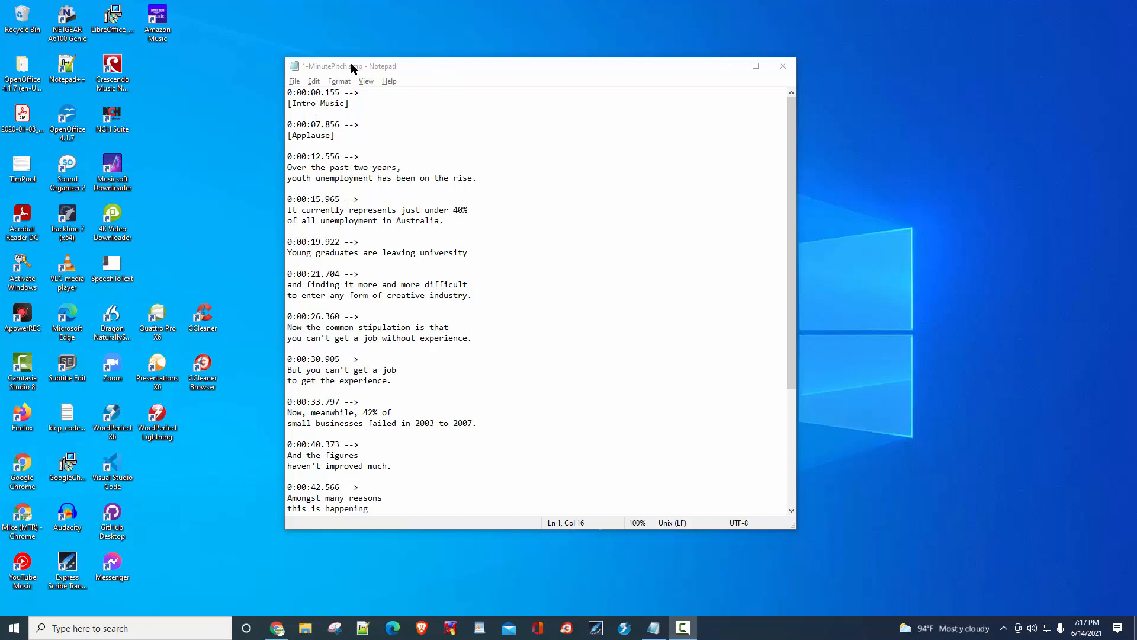
# Examine the timestamps, the bracketed sound cues and the one- and two-line captions in the 1-MinutePitch.smp transcript.
pyautogui.scroll(-5, 450, 217)
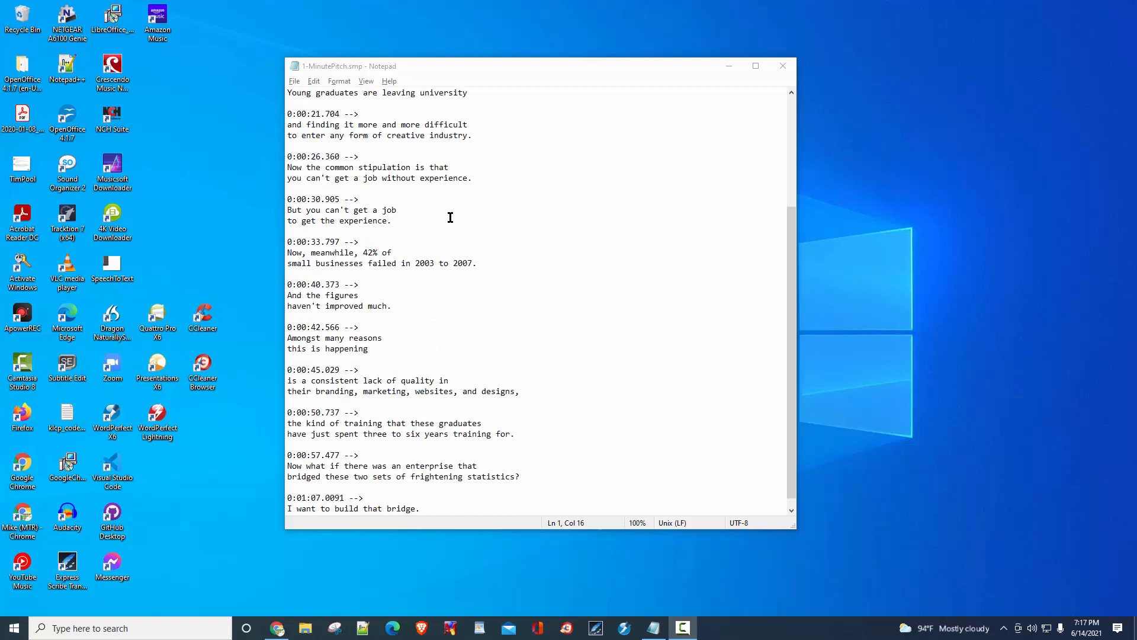
pyautogui.scroll(5, 450, 218)
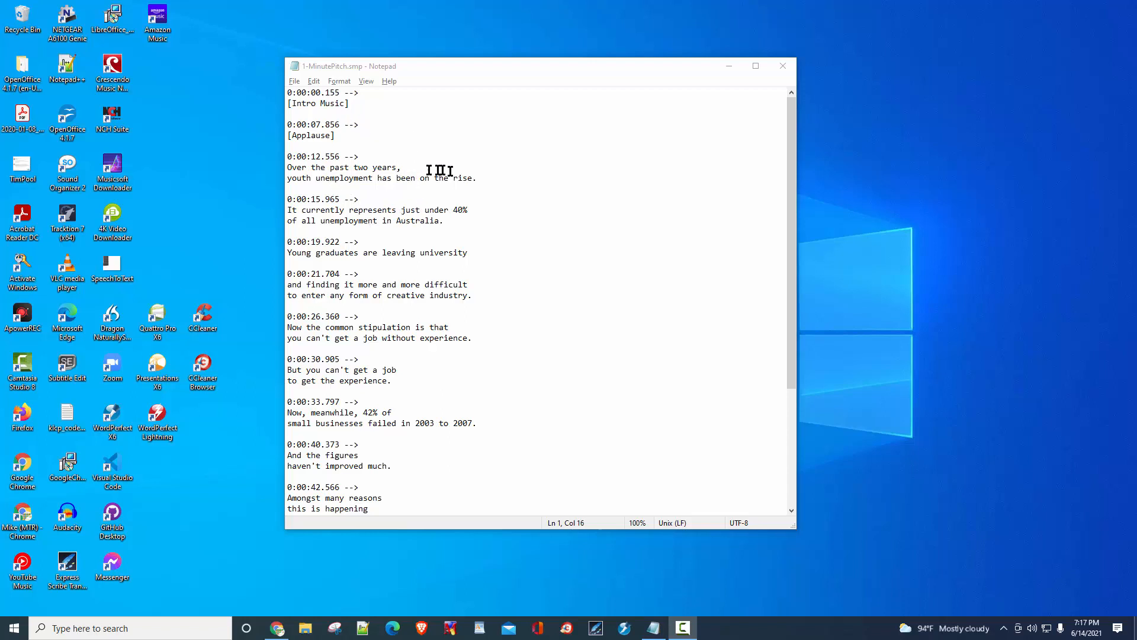
pyautogui.click(484, 185)
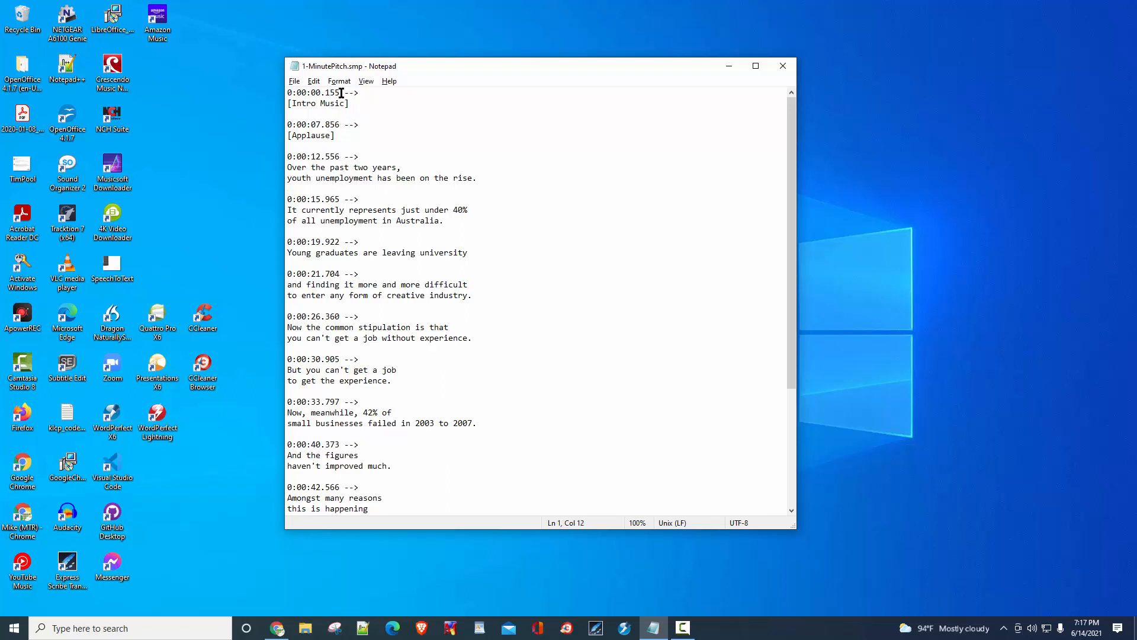
pyautogui.moveTo(341, 93); pyautogui.dragTo(284, 95)
pyautogui.moveTo(351, 103); pyautogui.dragTo(293, 105)
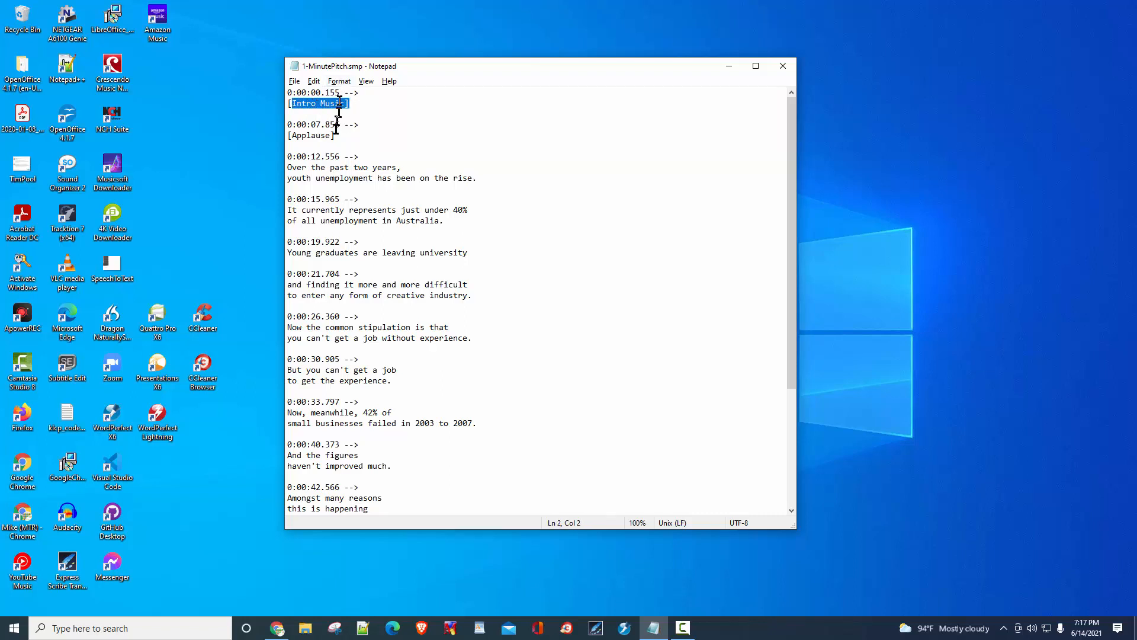
pyautogui.moveTo(344, 123); pyautogui.dragTo(256, 122)
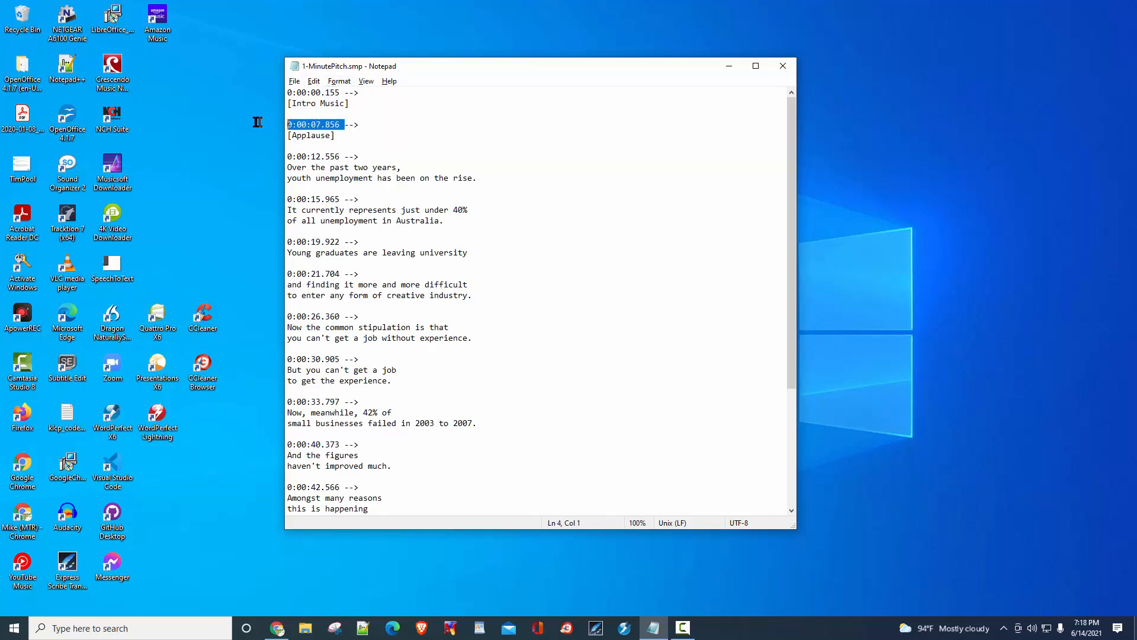
pyautogui.moveTo(338, 136); pyautogui.dragTo(274, 132)
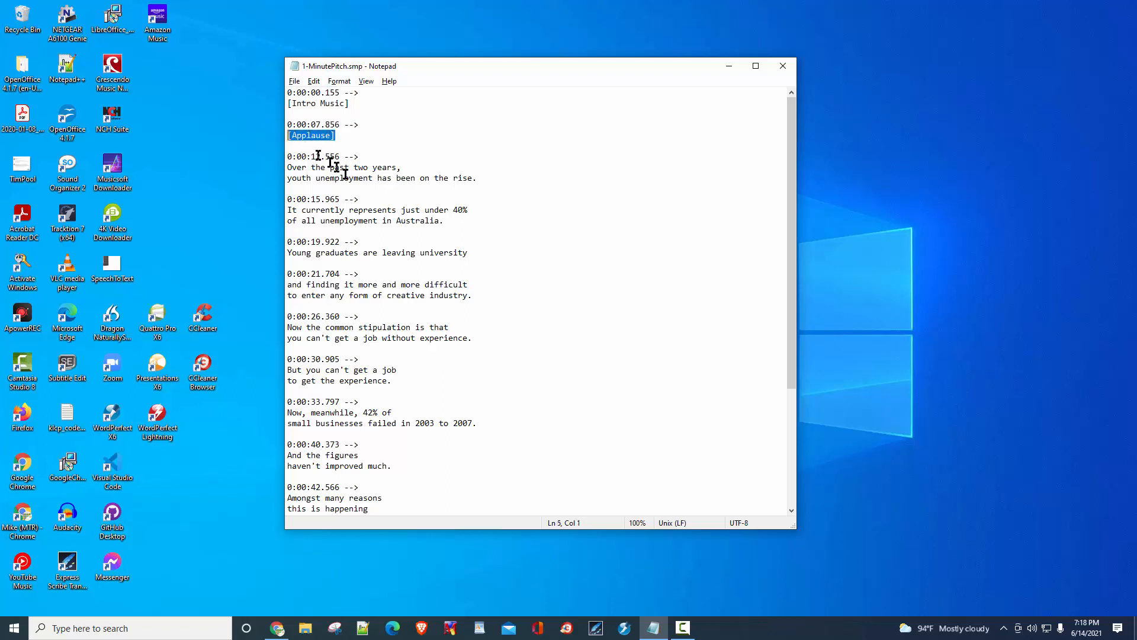
pyautogui.moveTo(354, 105); pyautogui.dragTo(273, 103)
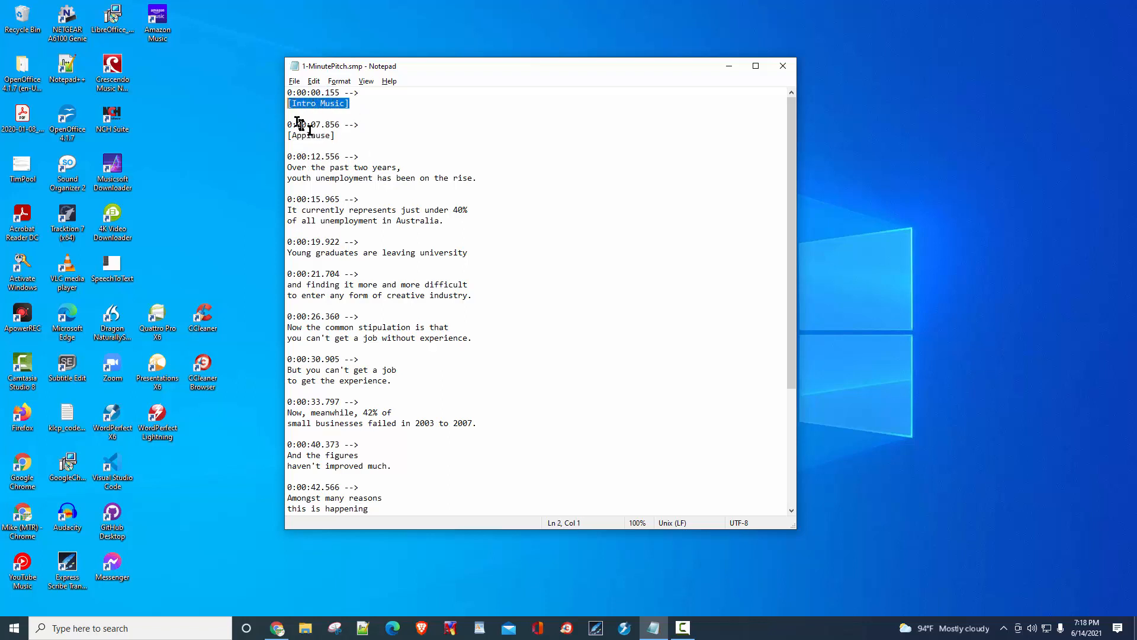
pyautogui.moveTo(339, 135); pyautogui.dragTo(275, 135)
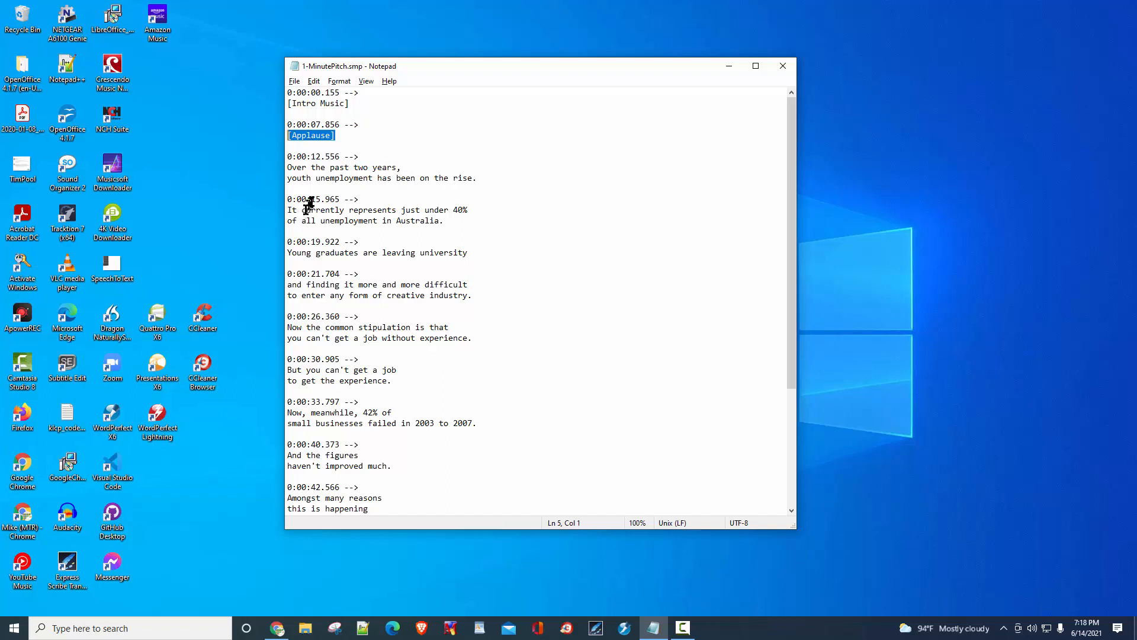
pyautogui.moveTo(366, 199); pyautogui.dragTo(267, 202)
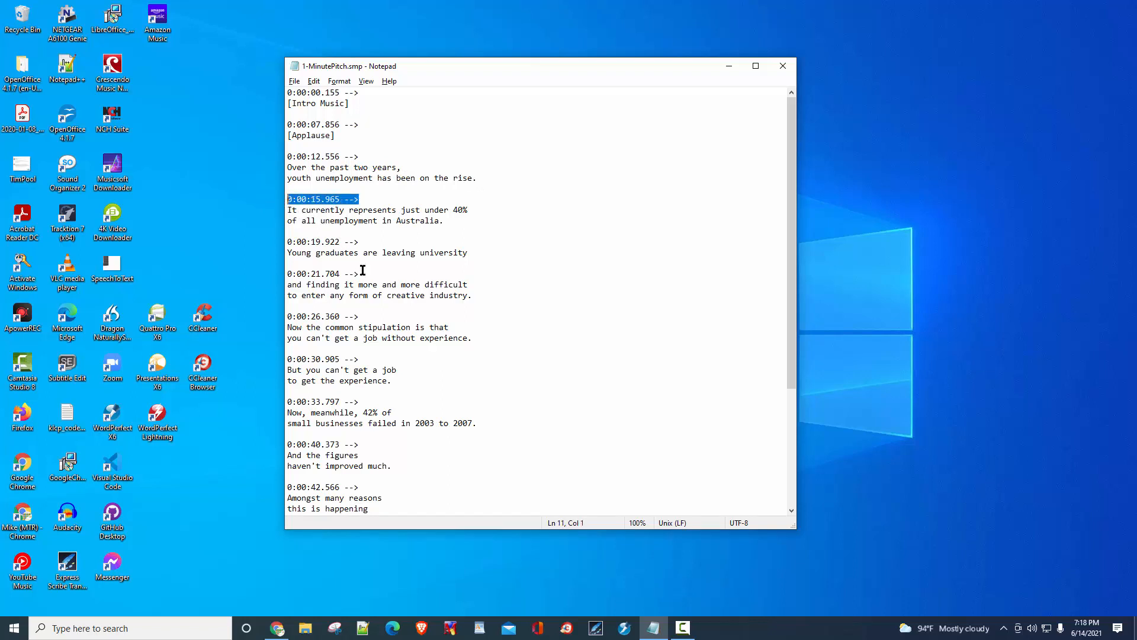
pyautogui.scroll(-3, 414, 323)
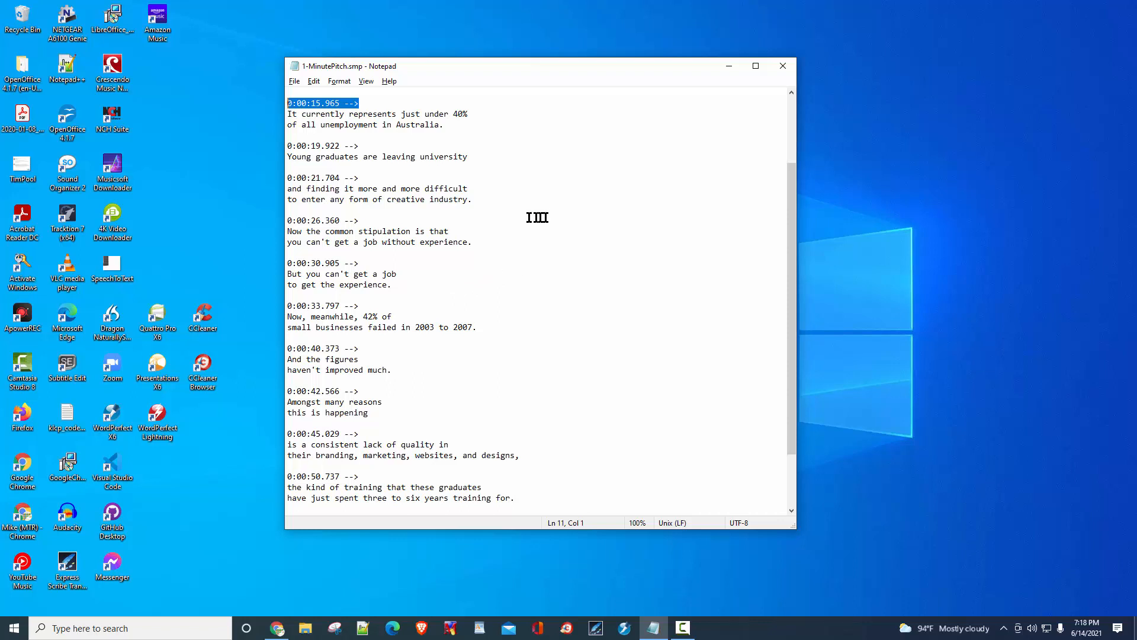
pyautogui.moveTo(474, 200); pyautogui.dragTo(279, 186)
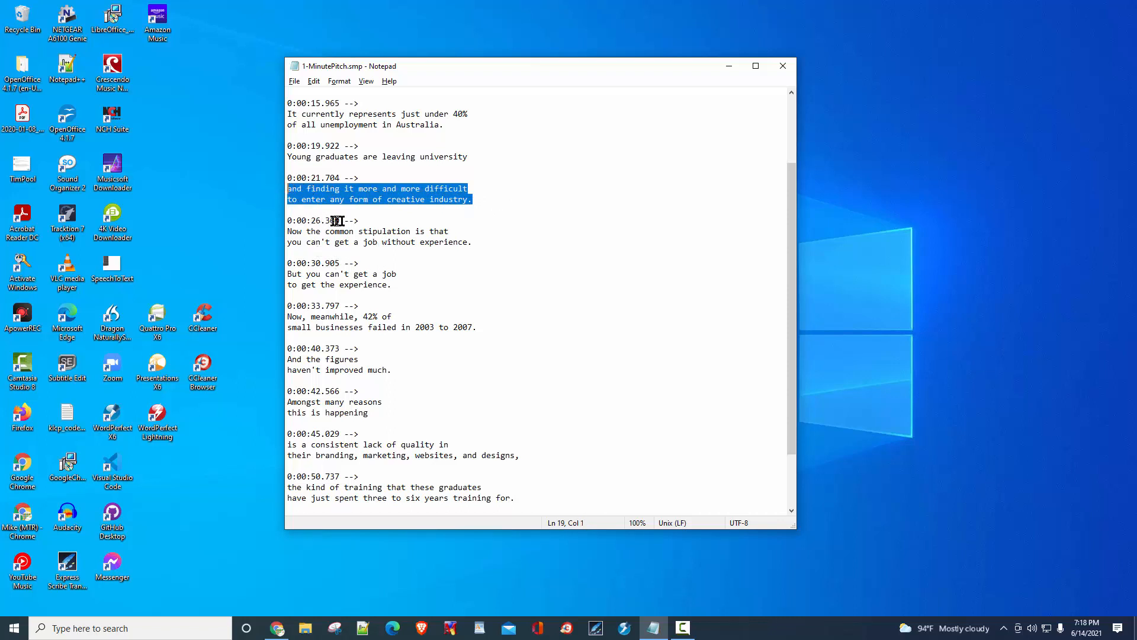
pyautogui.moveTo(359, 220); pyautogui.dragTo(290, 221)
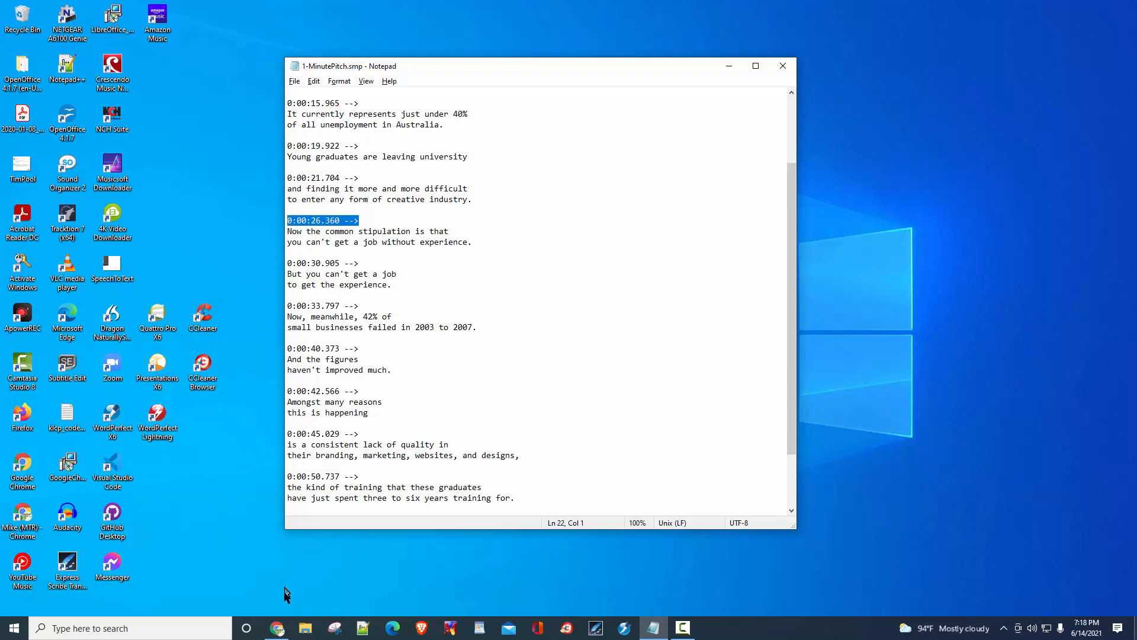
# Switch to Chrome and close the YouTube Transcription Pad page, leaving the site without saving changes.
pyautogui.click(277, 628)
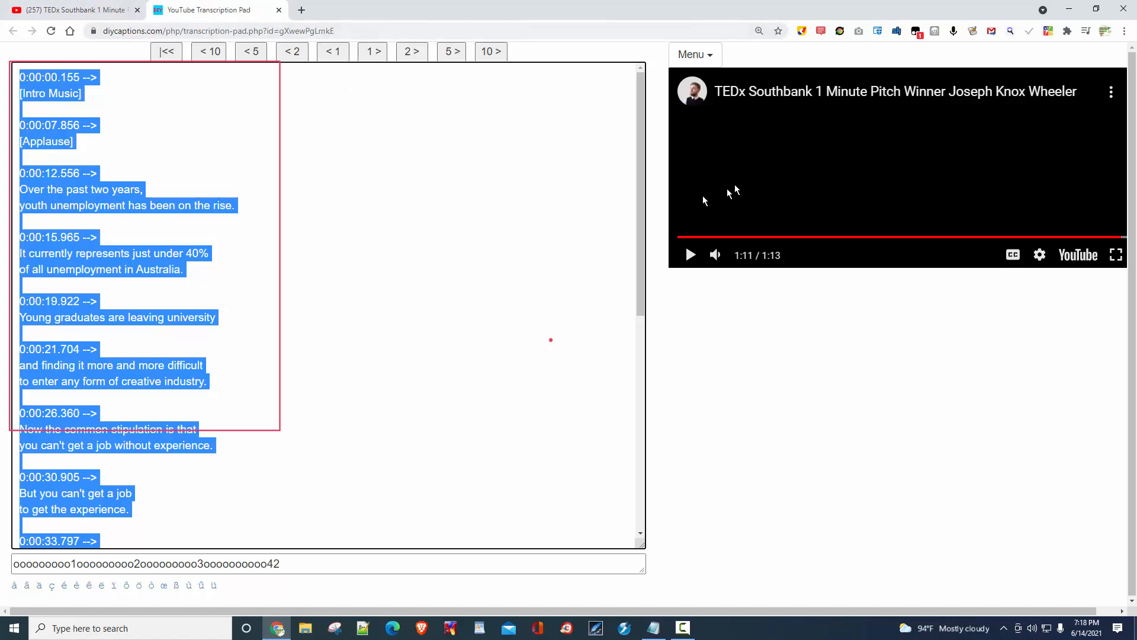
pyautogui.click(531, 246)
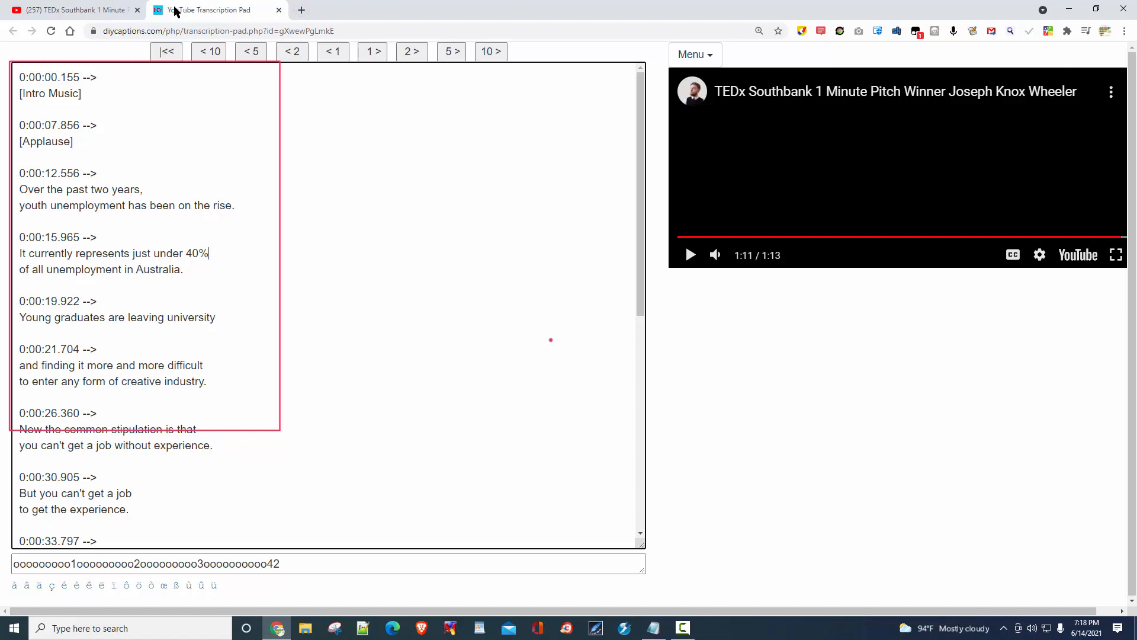
pyautogui.click(278, 10)
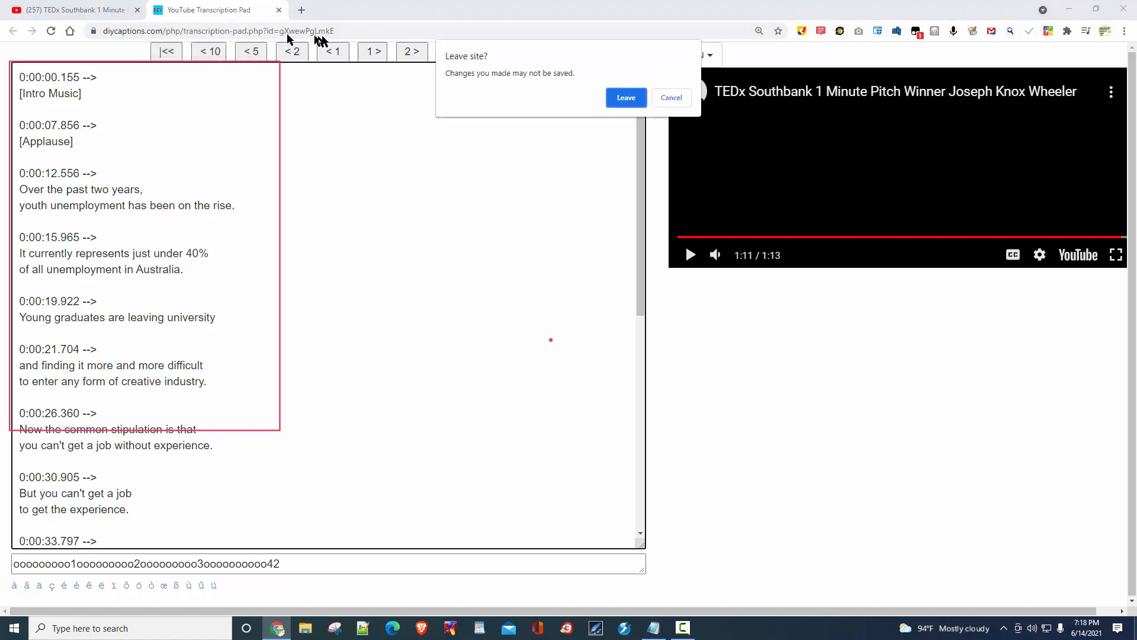
pyautogui.click(626, 97)
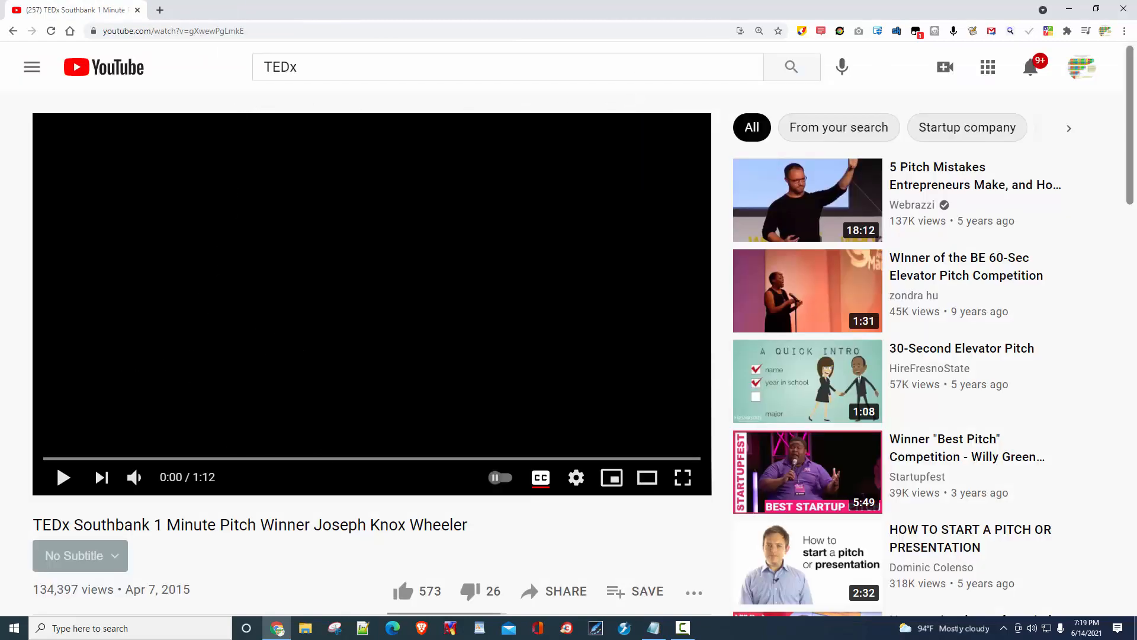
# Play the TEDx Southbank 1 Minute Pitch video, turn its captions on, and pause it at 0:23.
pyautogui.click(63, 477)
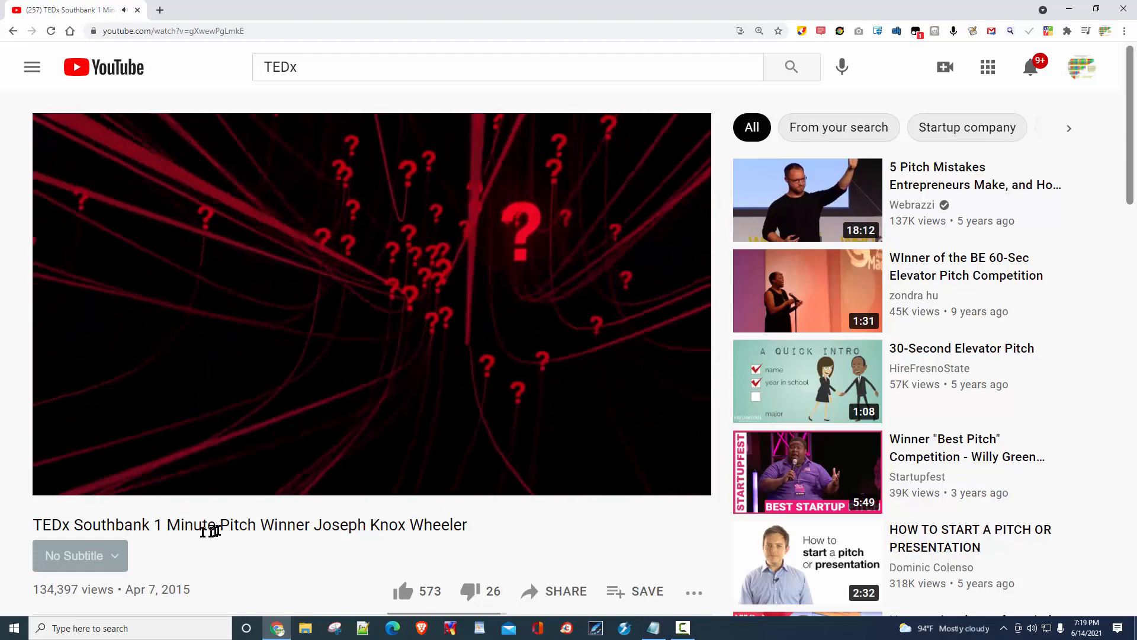
pyautogui.scroll(-2, 219, 526)
pyautogui.scroll(2, 287, 490)
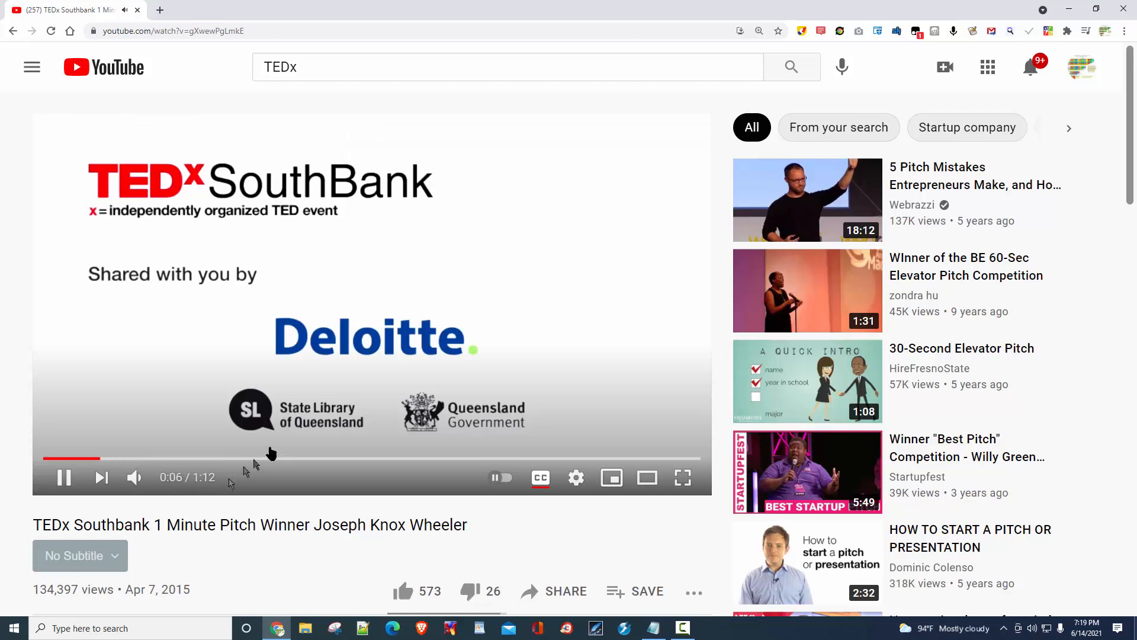
pyautogui.click(367, 348)
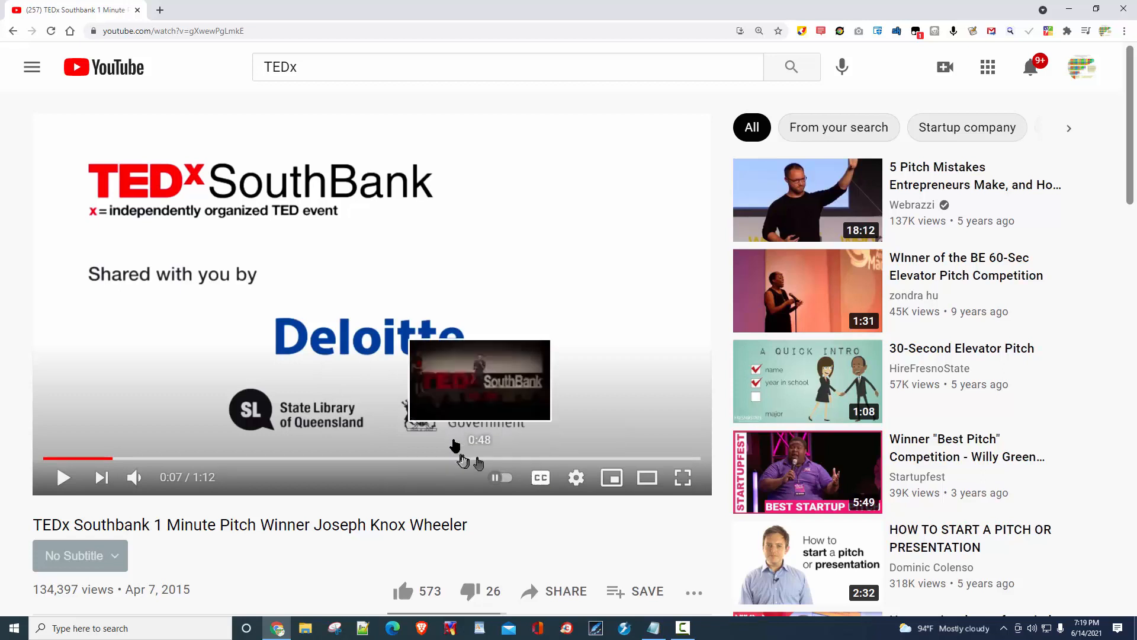
pyautogui.click(325, 357)
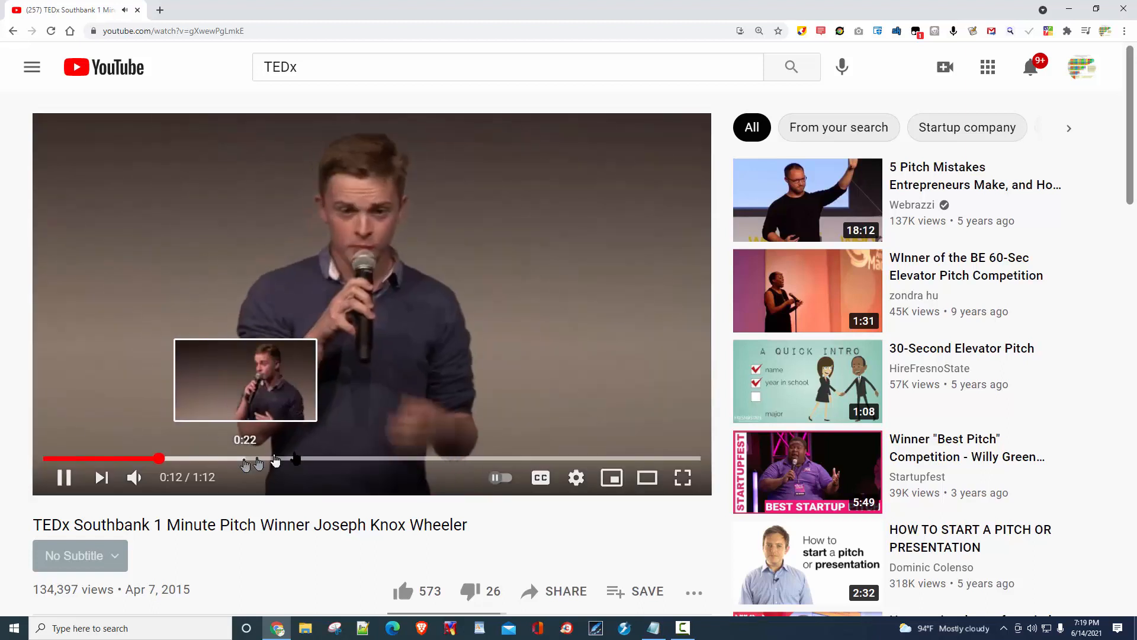
pyautogui.click(540, 478)
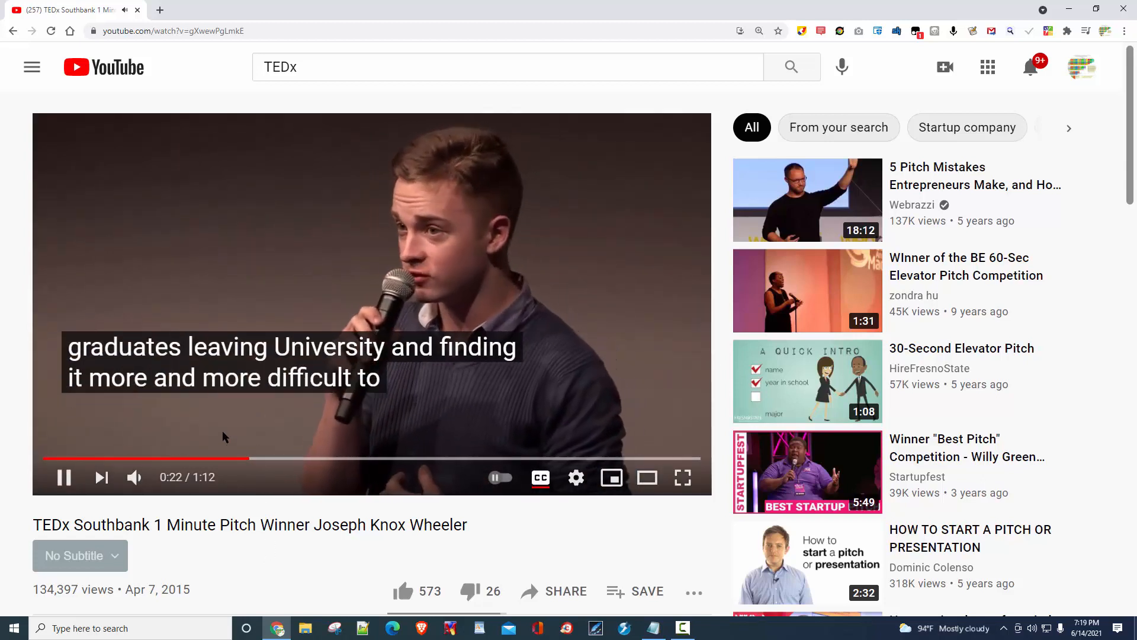
pyautogui.click(222, 431)
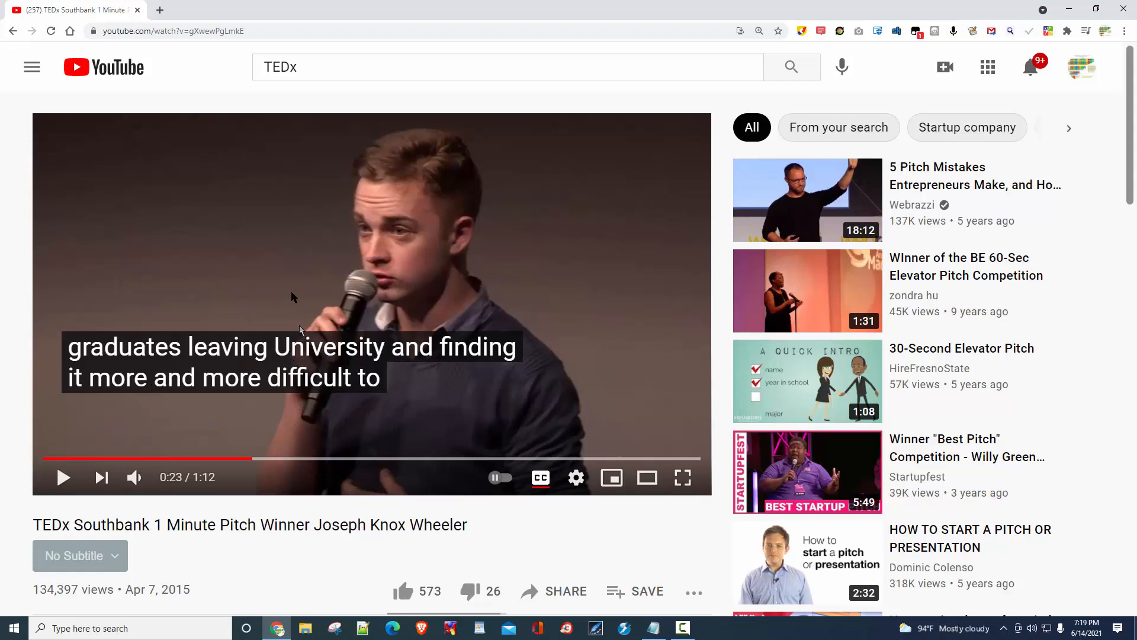
# Copy the YouTube video's URL and open diycaptions.com in a new browser tab.
pyautogui.rightClick(236, 232)
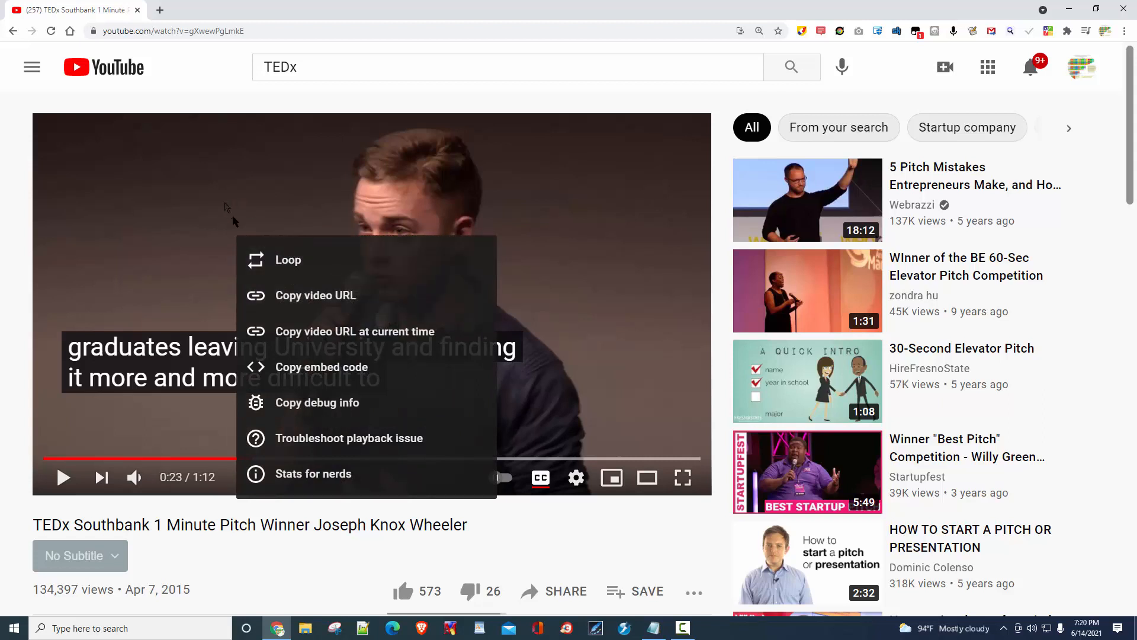
pyautogui.click(301, 296)
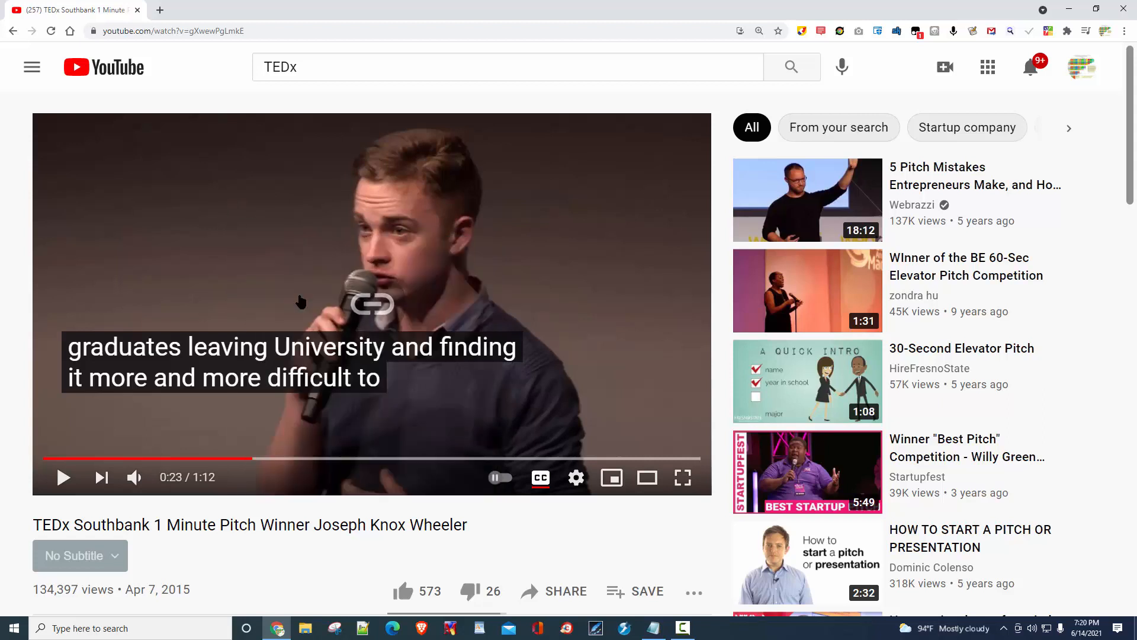
pyautogui.click(161, 10)
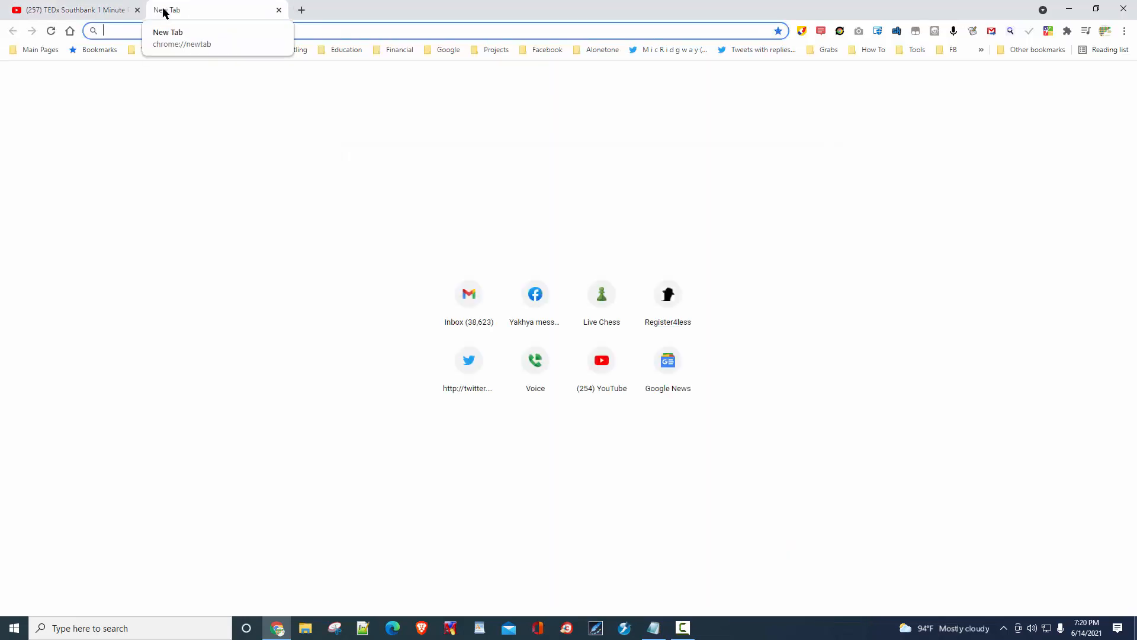
pyautogui.write('diycaptions.com')
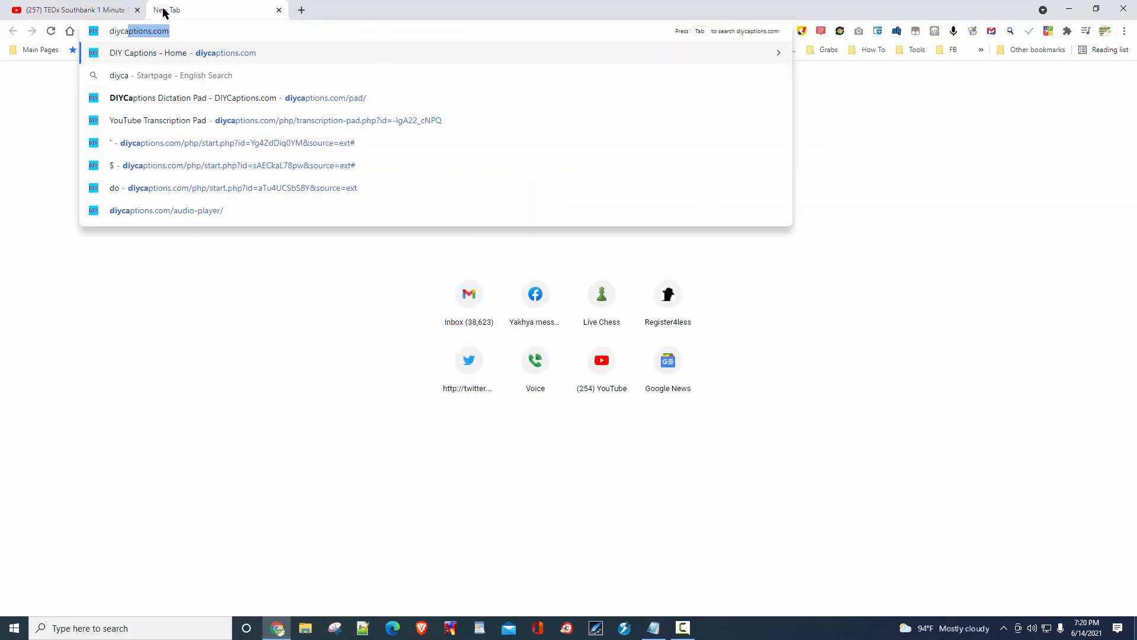
pyautogui.press('Return')
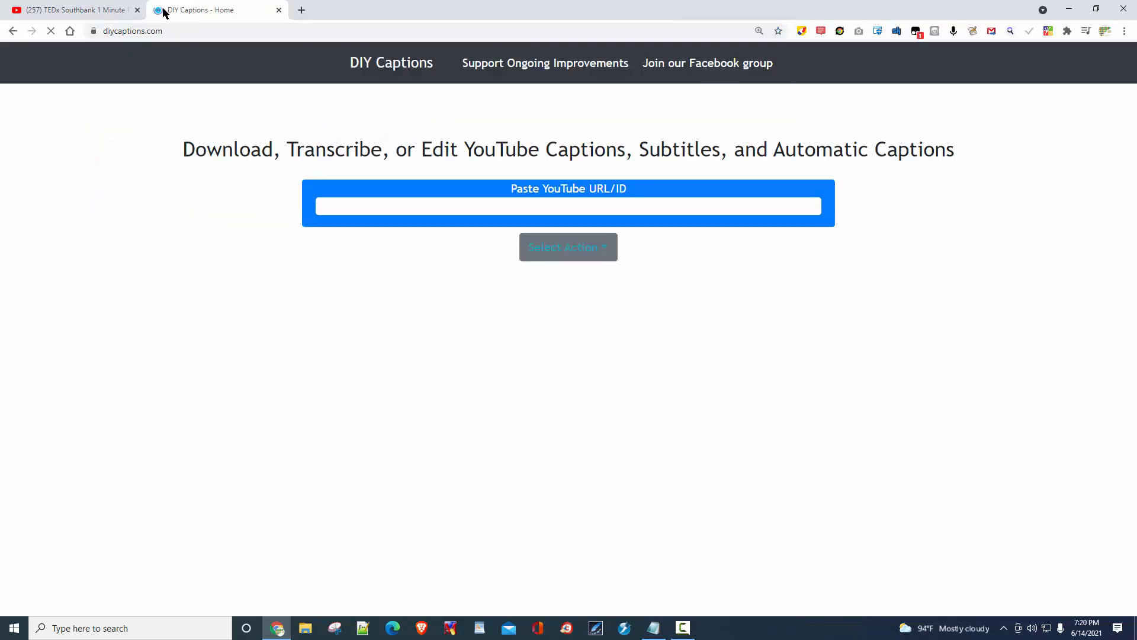
# Paste the copied URL into DIY Captions, pause the preview, and open the video in Transcription Pad.
pyautogui.click(582, 204)
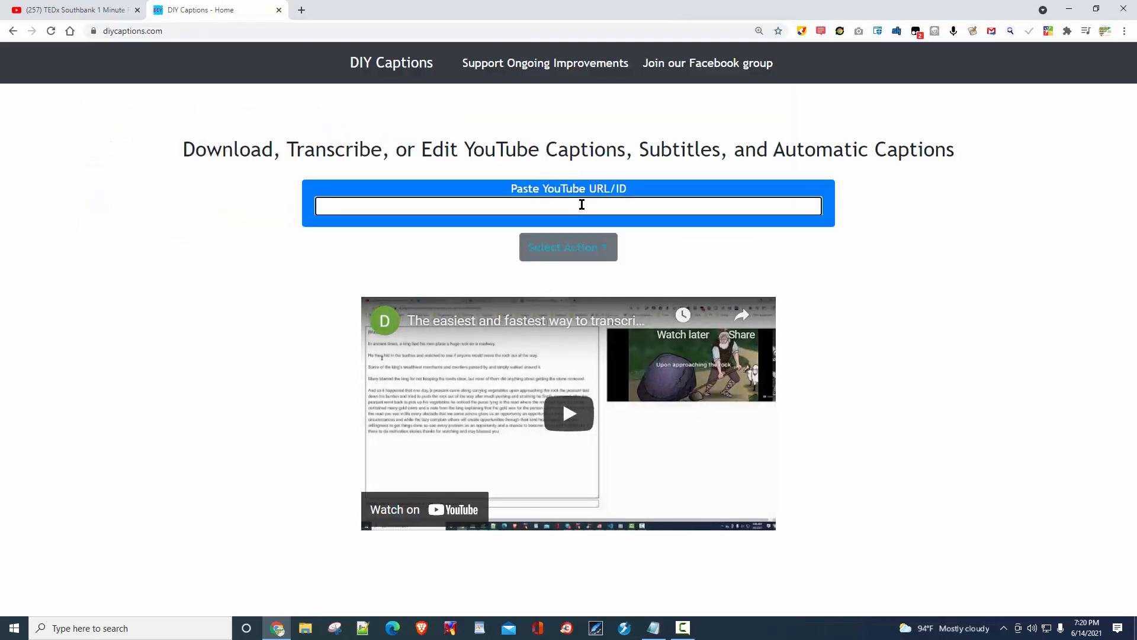
pyautogui.hotkey('ctrl', 'v')
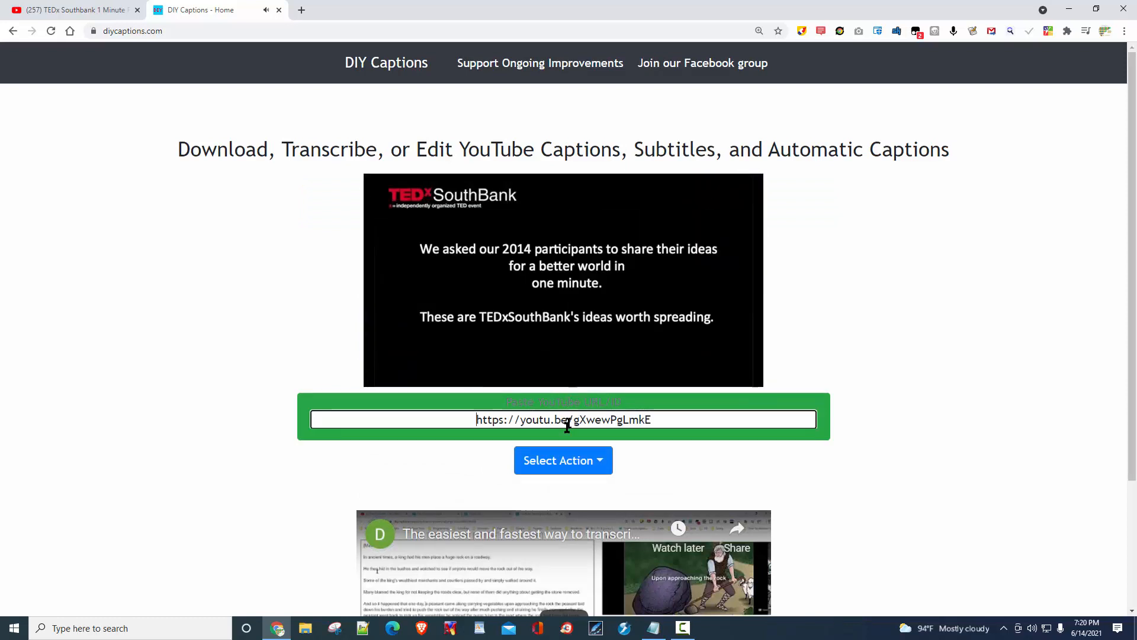
pyautogui.click(573, 471)
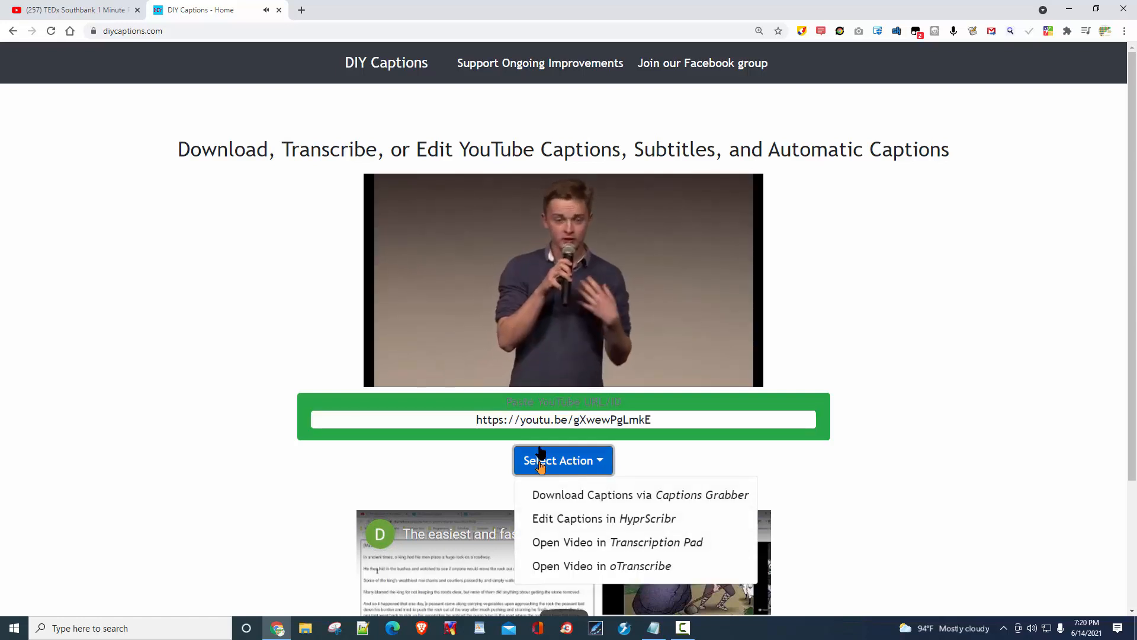
pyautogui.click(544, 338)
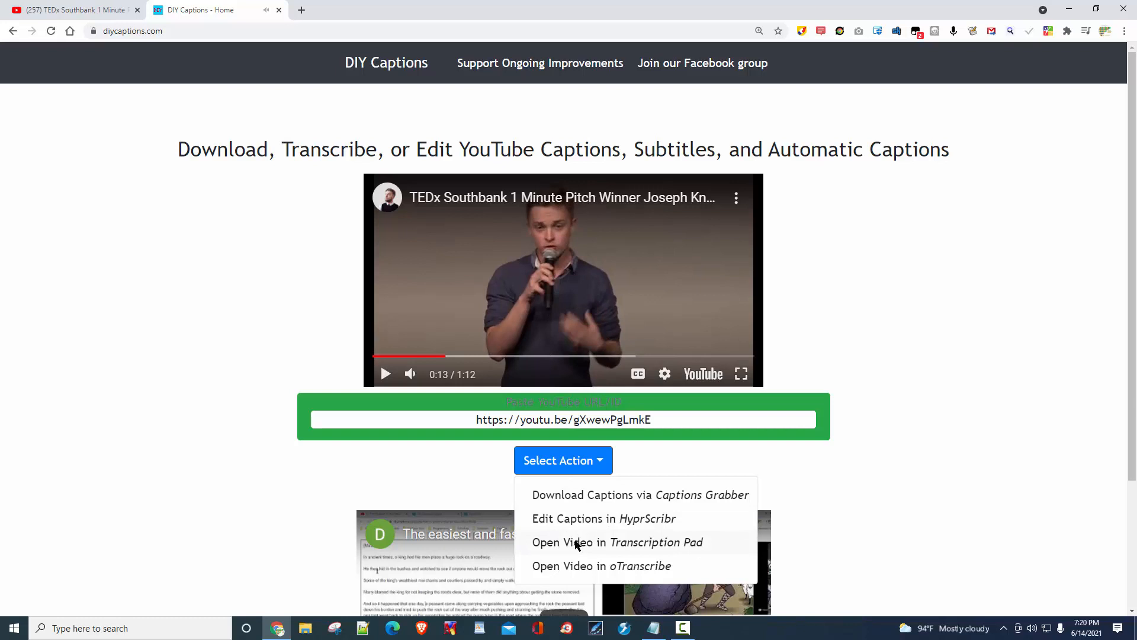
pyautogui.click(576, 543)
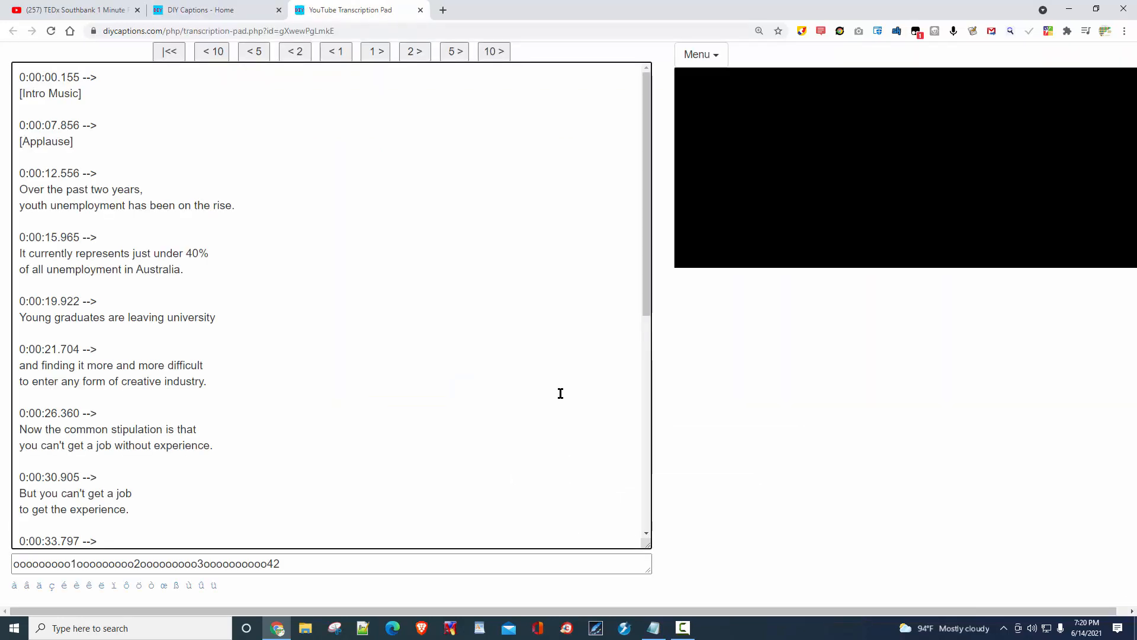
# Cut all existing text from the transcription pad and return to the DIY Captions home page.
pyautogui.hotkey('ctrl', 'a')
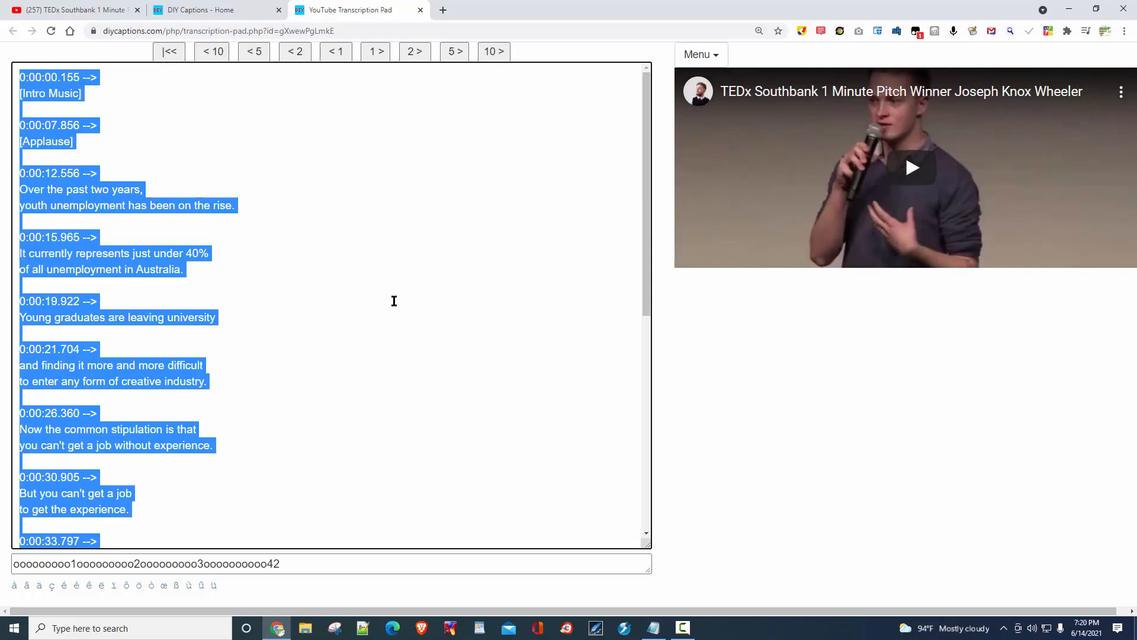
pyautogui.hotkey('ctrl', 'x')
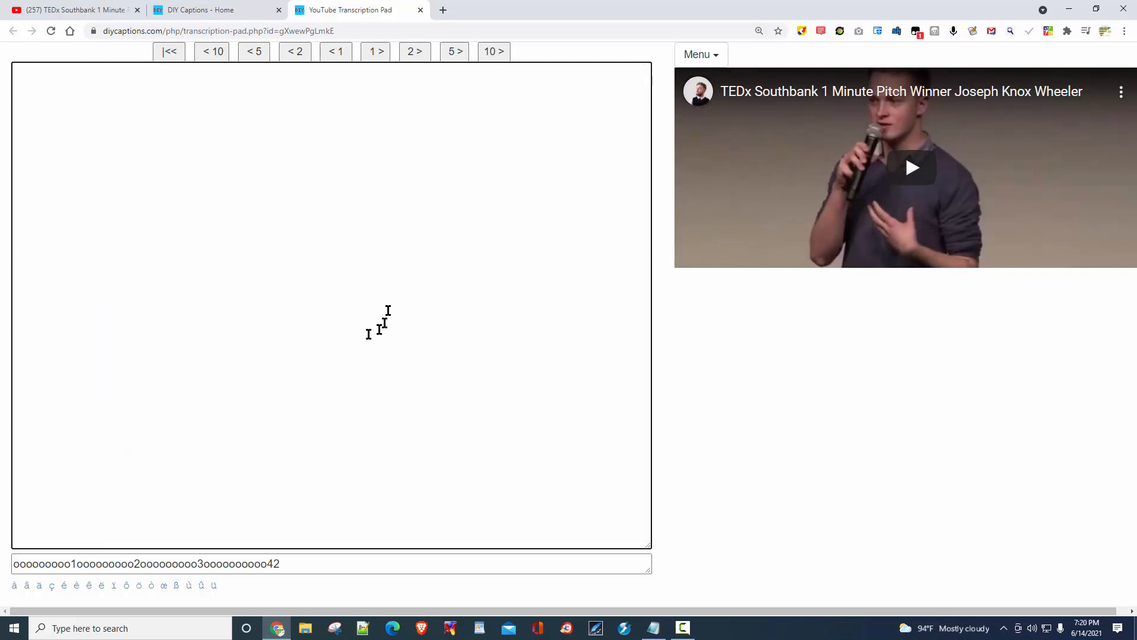
pyautogui.click(223, 10)
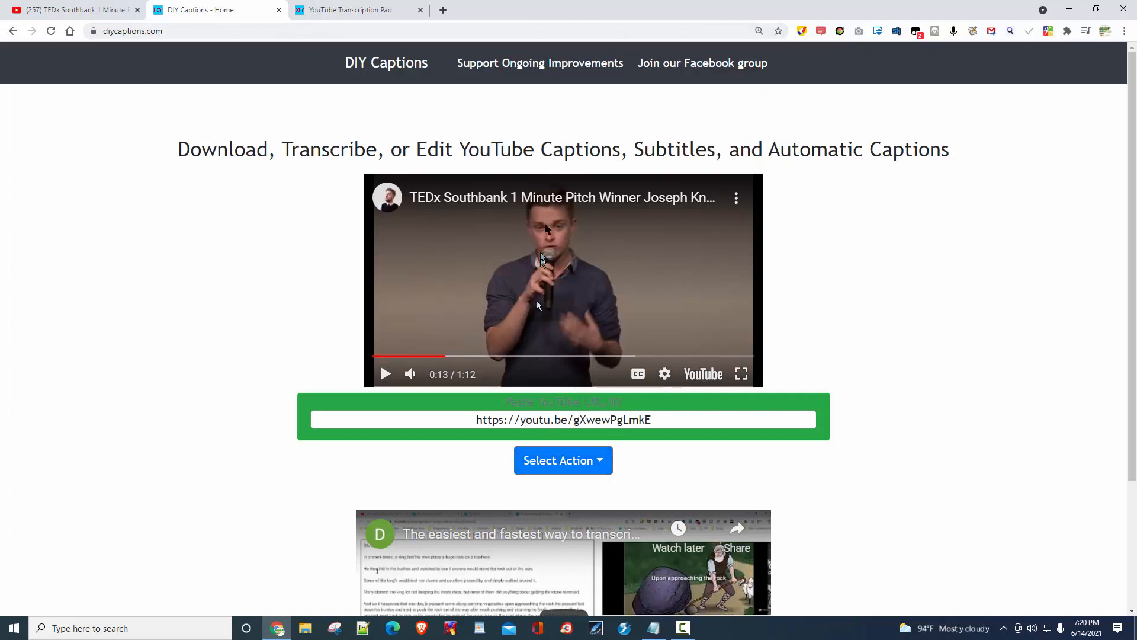
# Open the video's captions in Captions Grabber and copy the entire caption text.
pyautogui.click(555, 465)
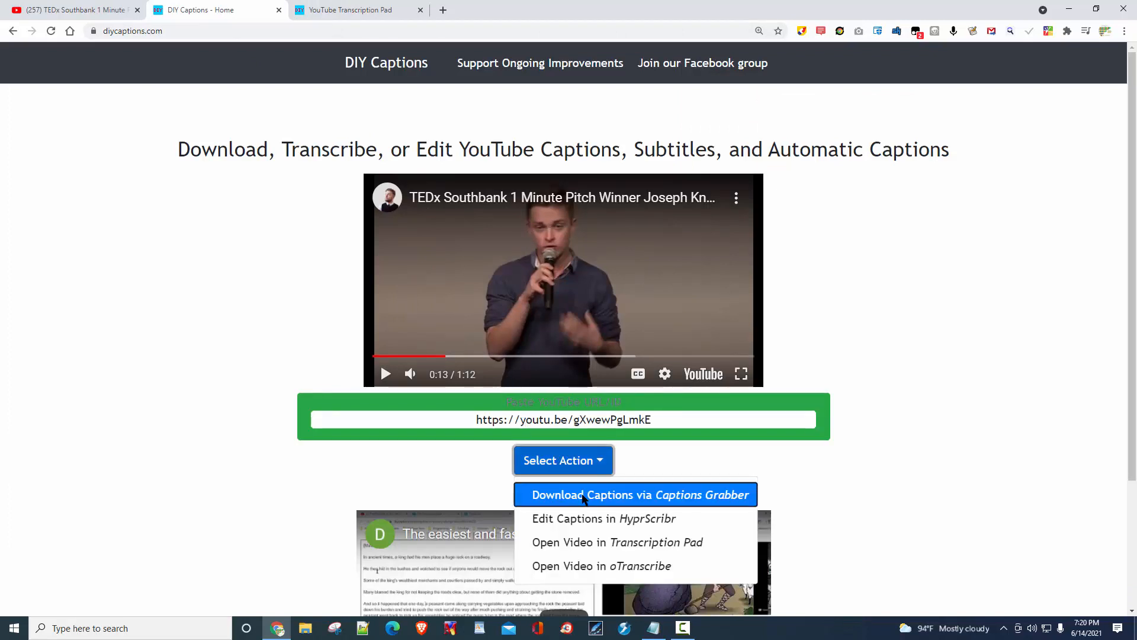
pyautogui.click(584, 497)
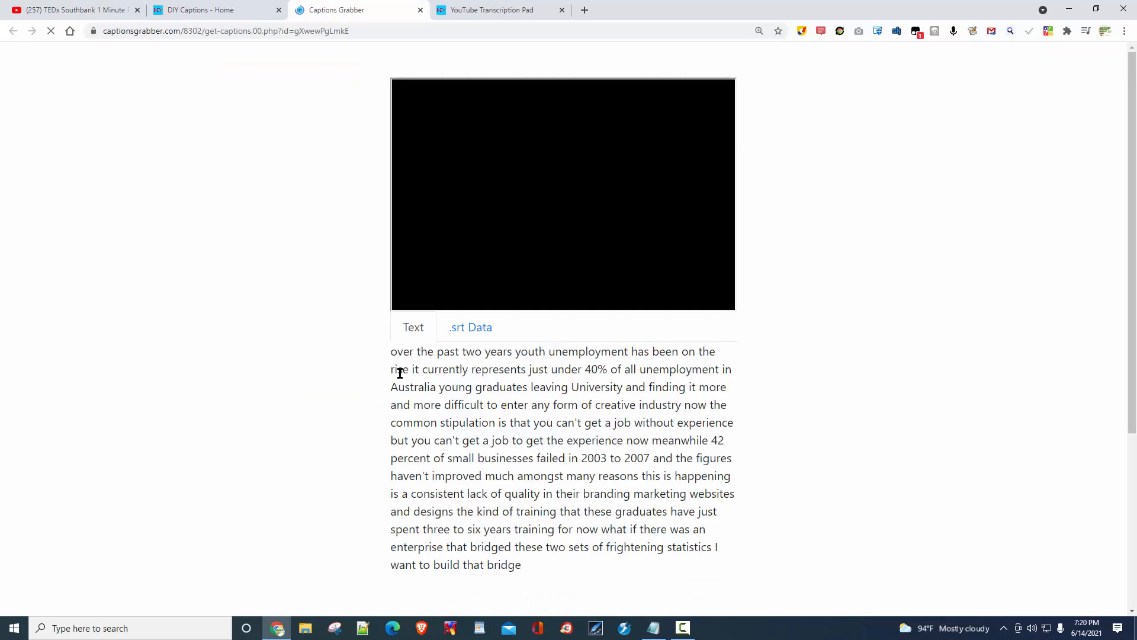
pyautogui.click(401, 366)
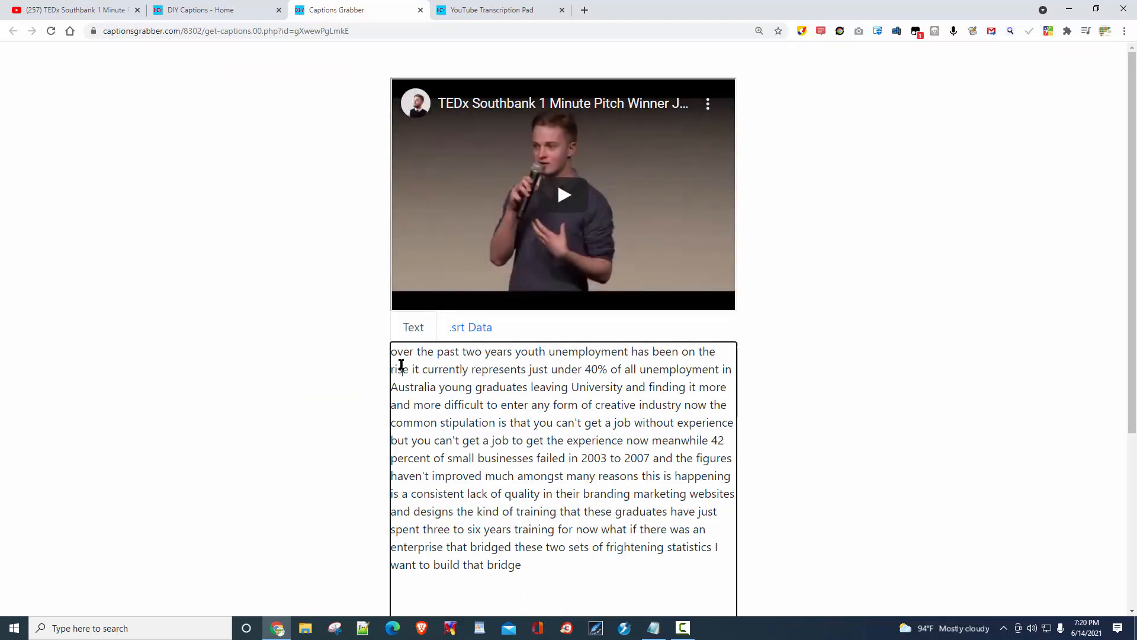
pyautogui.hotkey('ctrl', 'a')
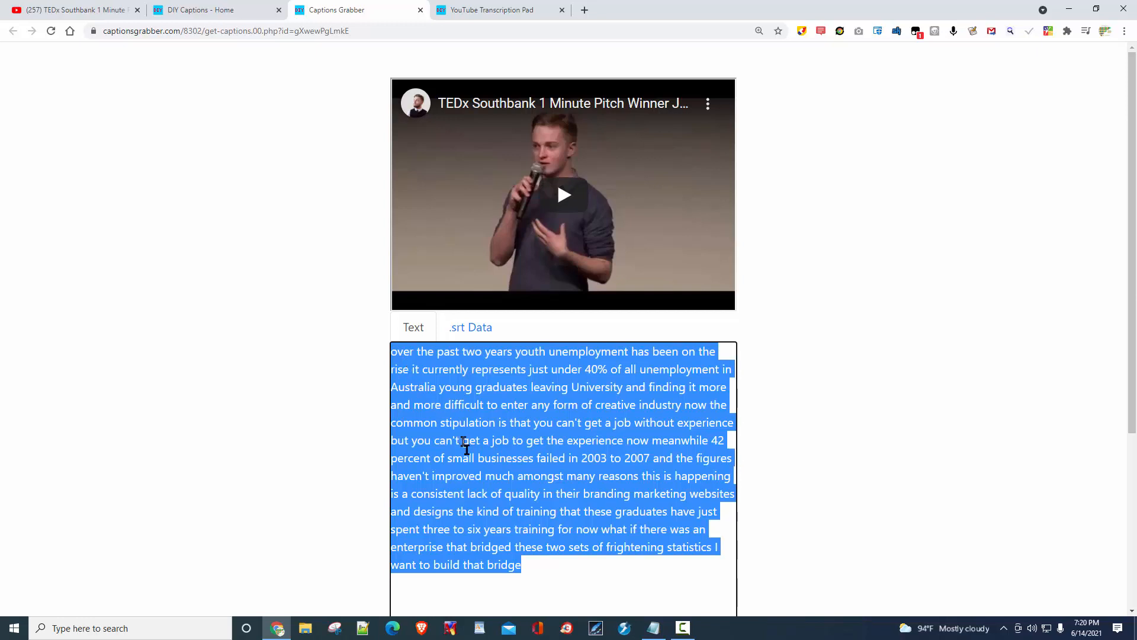
pyautogui.rightClick(502, 492)
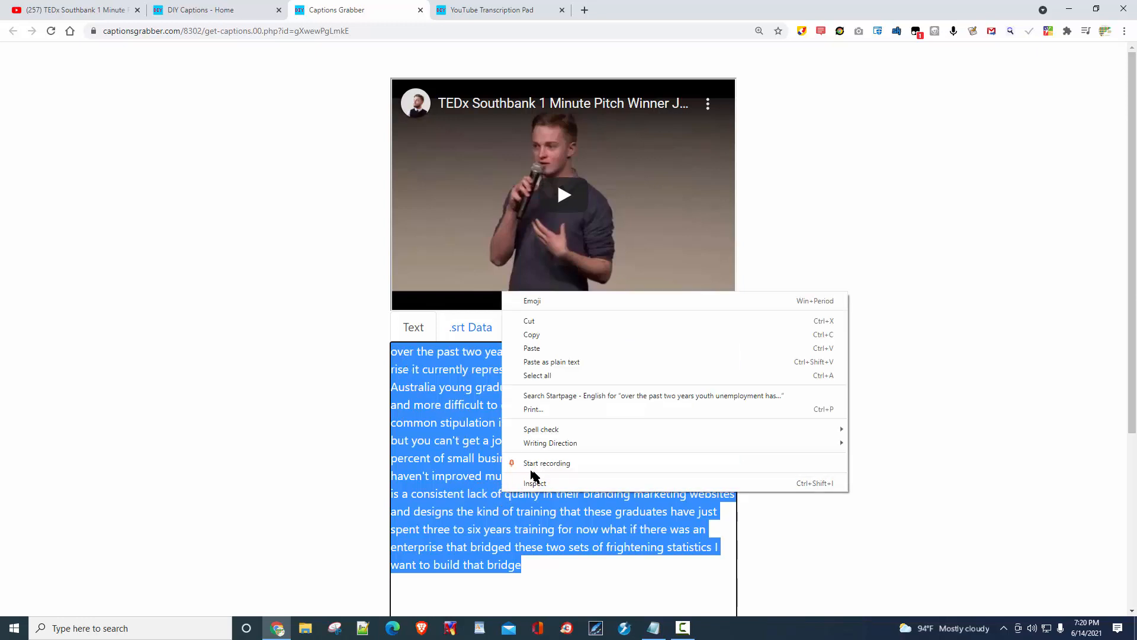
pyautogui.click(541, 332)
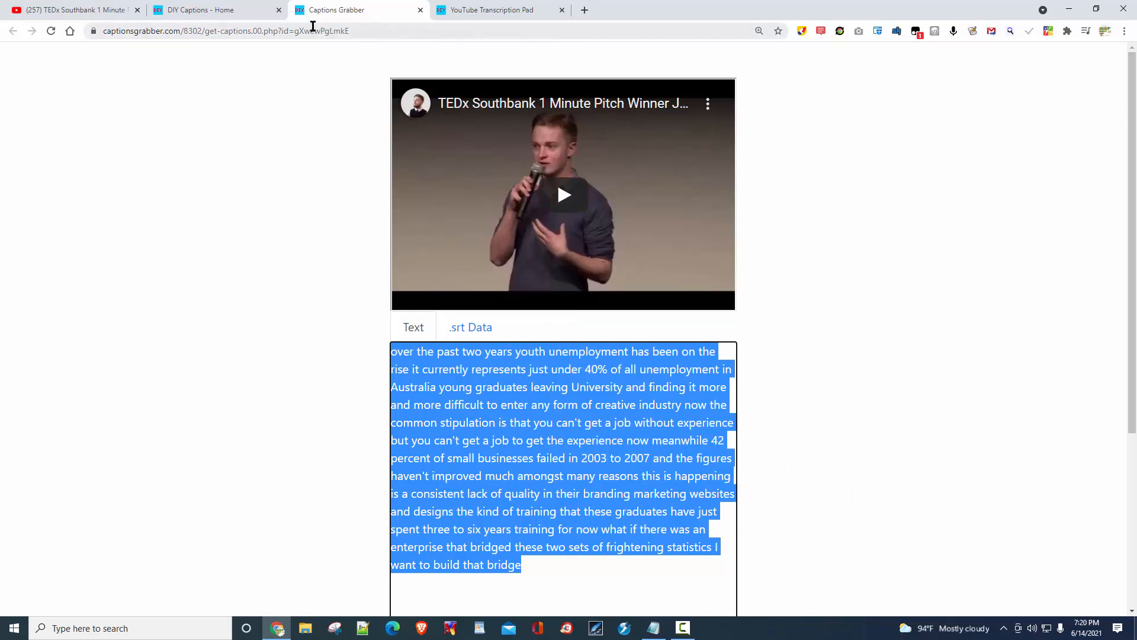
# Paste the copied captions as plain text into the empty YouTube Transcription Pad.
pyautogui.click(496, 12)
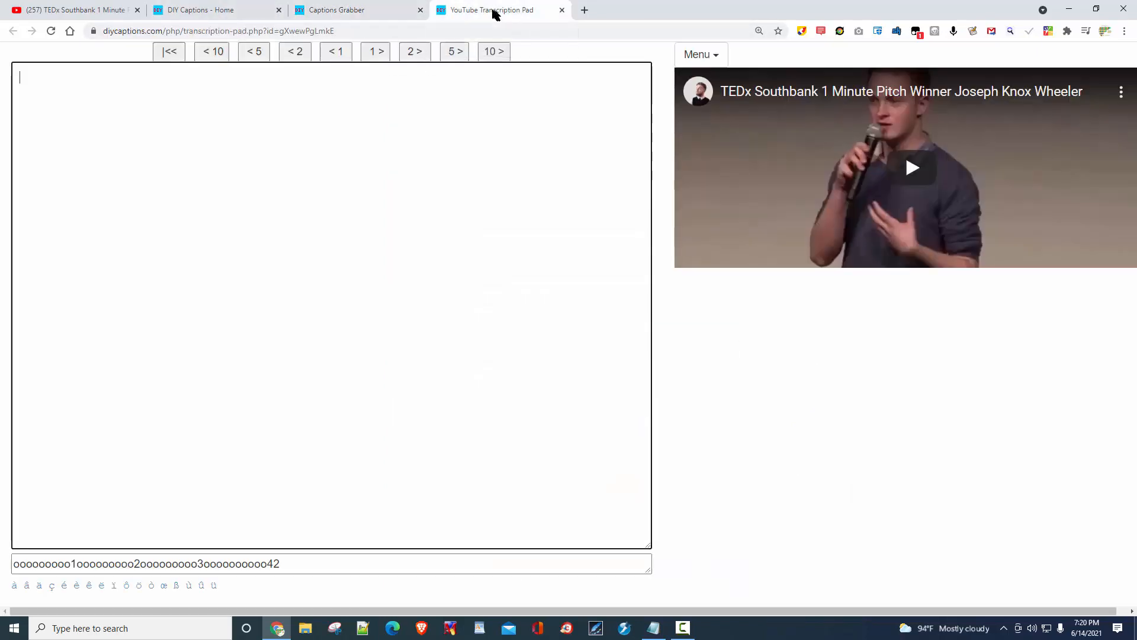
pyautogui.rightClick(413, 205)
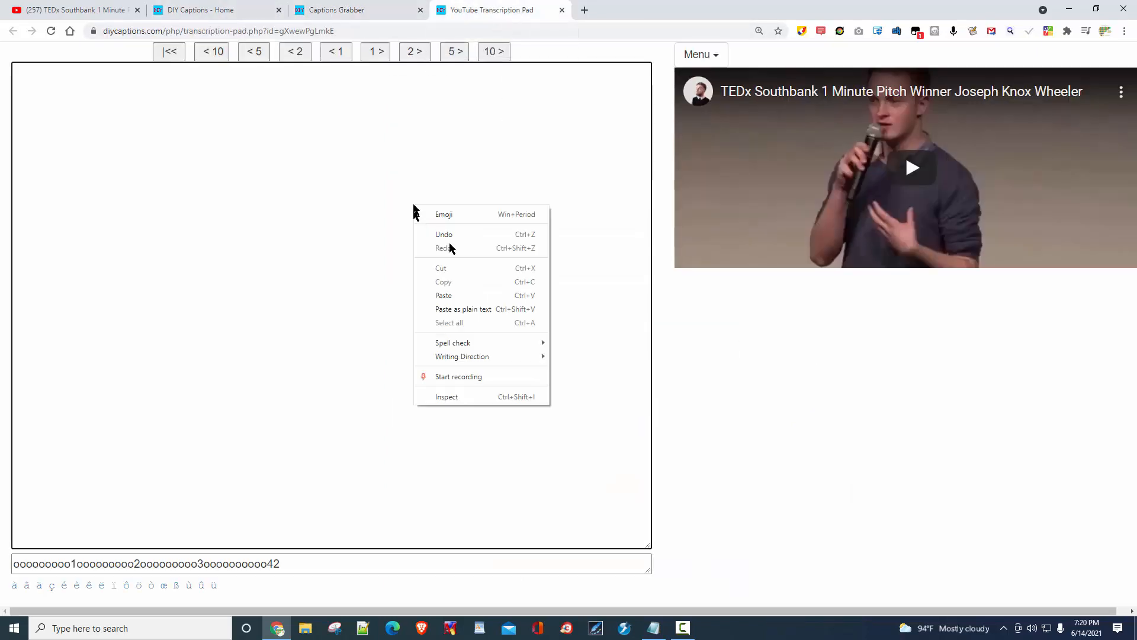
pyautogui.click(467, 306)
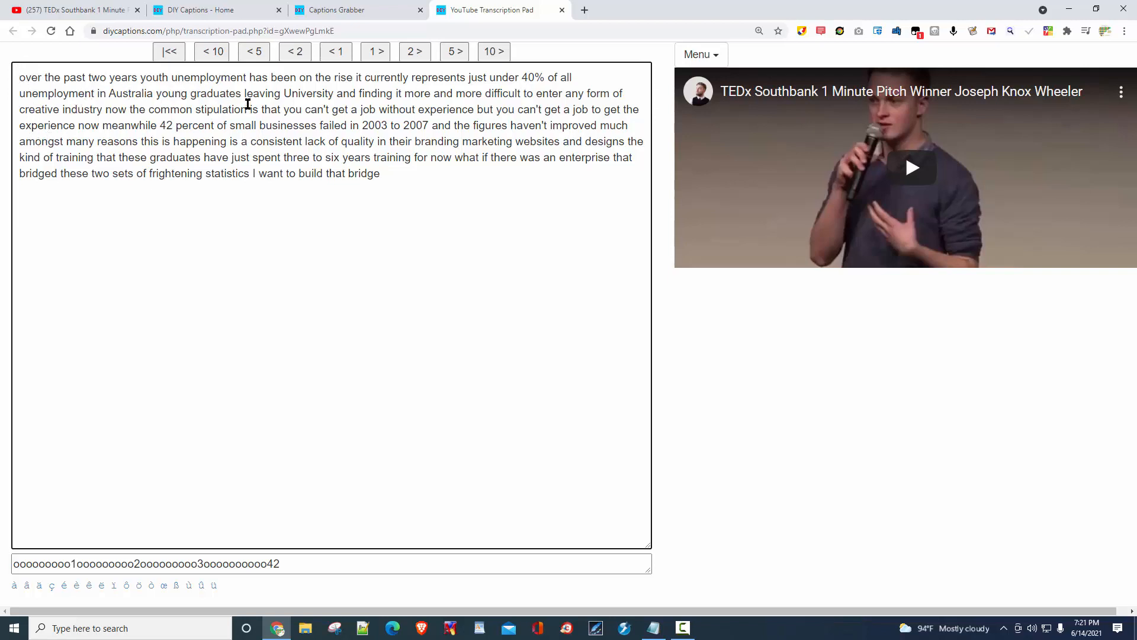
# Start video playback, capitalize the opening word "Over", and add a comma after "past two years".
pyautogui.press('Escape')
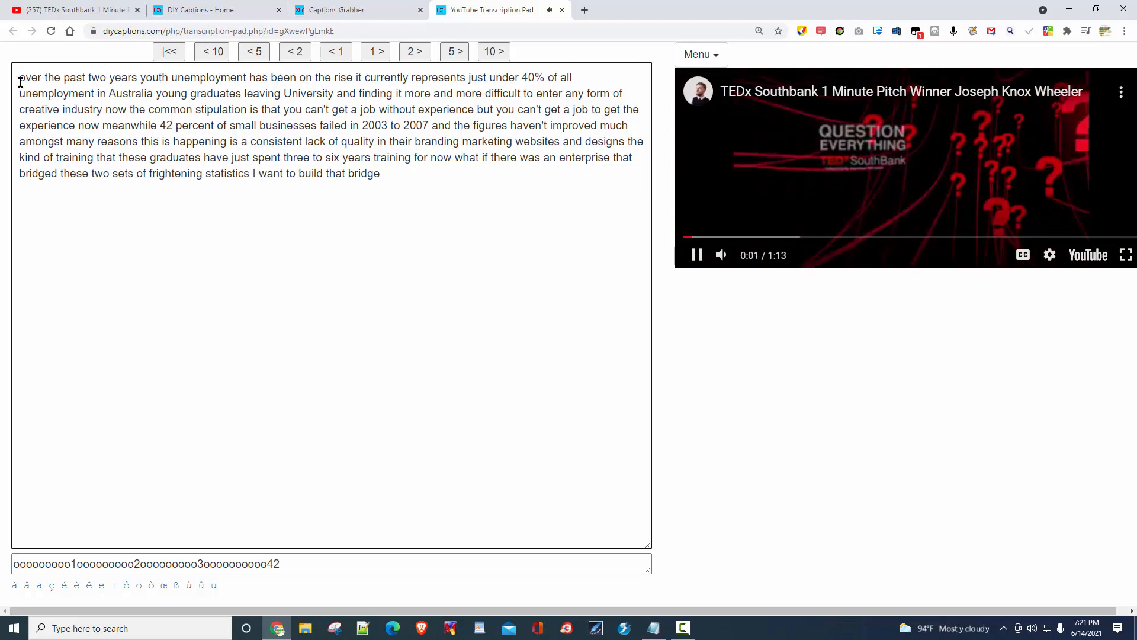
pyautogui.press('Delete')
pyautogui.write('O')
pyautogui.hotkey('ctrl', 'Right')
pyautogui.hotkey('ctrl', 'Right')
pyautogui.hotkey('ctrl', 'Right')
pyautogui.hotkey('ctrl', 'Right')
pyautogui.hotkey('ctrl', 'Right')
pyautogui.hotkey('ctrl', 'Right')
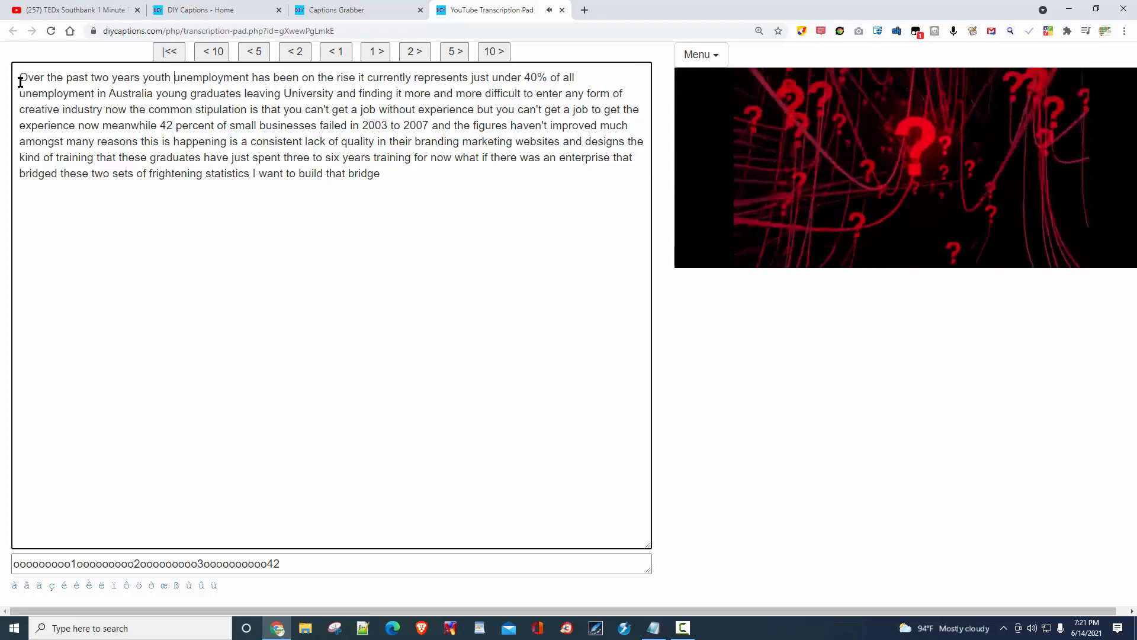
pyautogui.hotkey('ctrl', 'Left')
pyautogui.press('Left')
pyautogui.write(',')
# End the first sentence with a period after "on the rise" and start a new paragraph with capitalized "It".
pyautogui.hotkey('ctrl', 'Right')
pyautogui.hotkey('ctrl', 'Right')
pyautogui.hotkey('ctrl', 'Right')
pyautogui.hotkey('ctrl', 'Right')
pyautogui.hotkey('ctrl', 'Right')
pyautogui.hotkey('ctrl', 'Right')
pyautogui.hotkey('ctrl', 'Right')
pyautogui.hotkey('ctrl', 'Right')
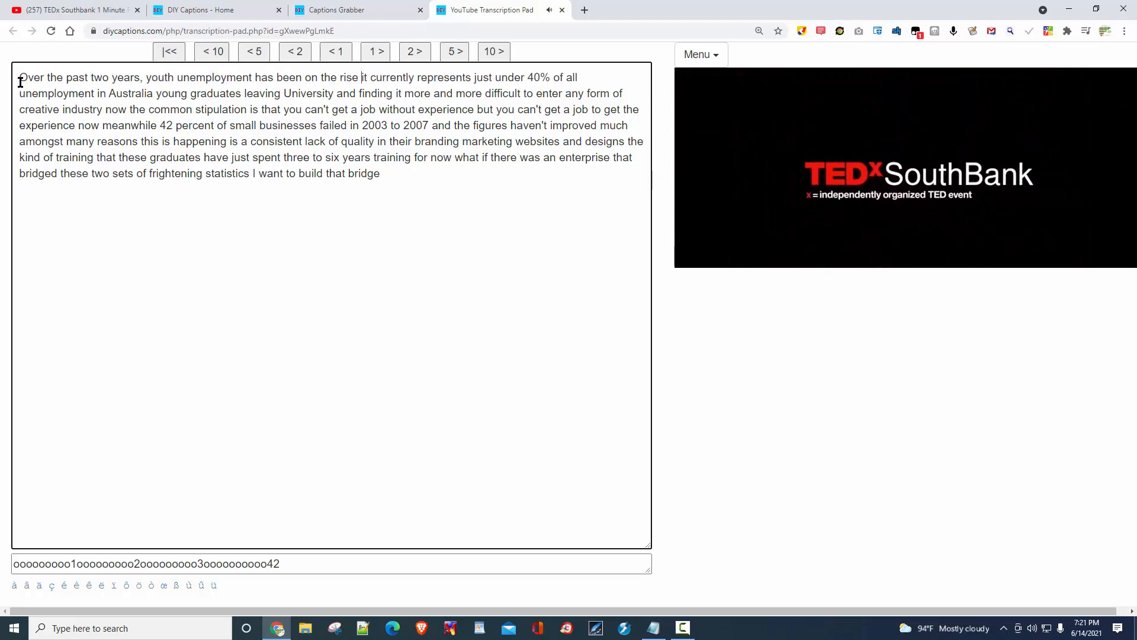
pyautogui.press('BackSpace')
pyautogui.write('.')
pyautogui.press('Return')
pyautogui.press('Return')
pyautogui.press('Delete')
pyautogui.write('I')
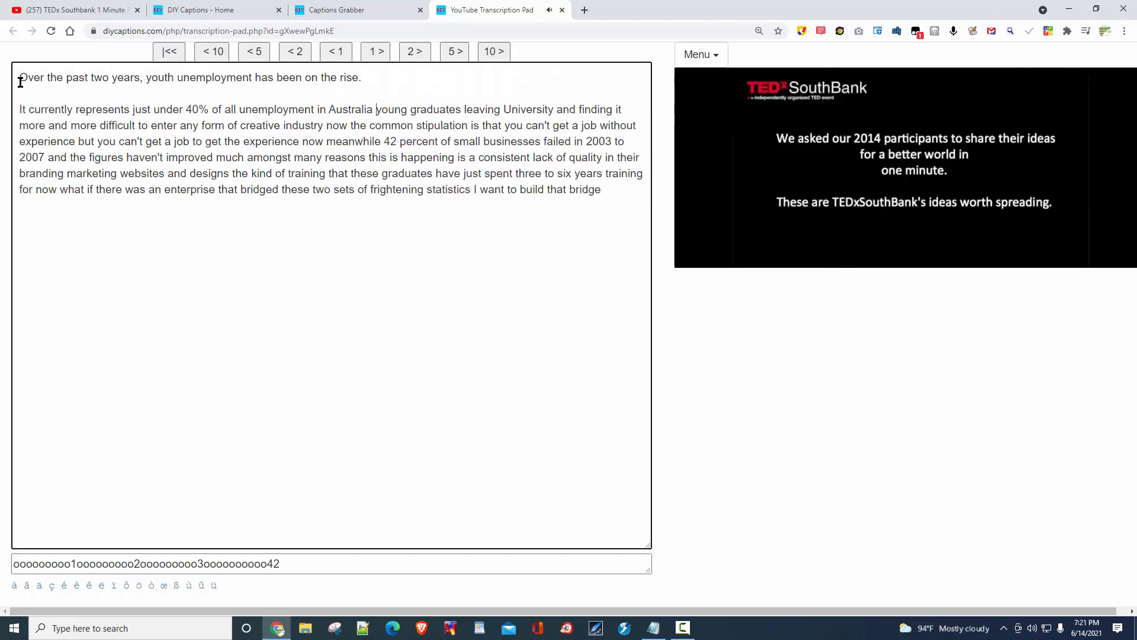
# Put a period after "Australia" and start a new paragraph, separated by a blank line, with capitalized "Young".
pyautogui.press('BackSpace')
pyautogui.write('.')
pyautogui.press('Return')
pyautogui.press('Return')
pyautogui.press('Delete')
pyautogui.write('Y')
# Change "University" to lowercase "university" in the sentence about young graduates.
pyautogui.hotkey('ctrl', 'Right')
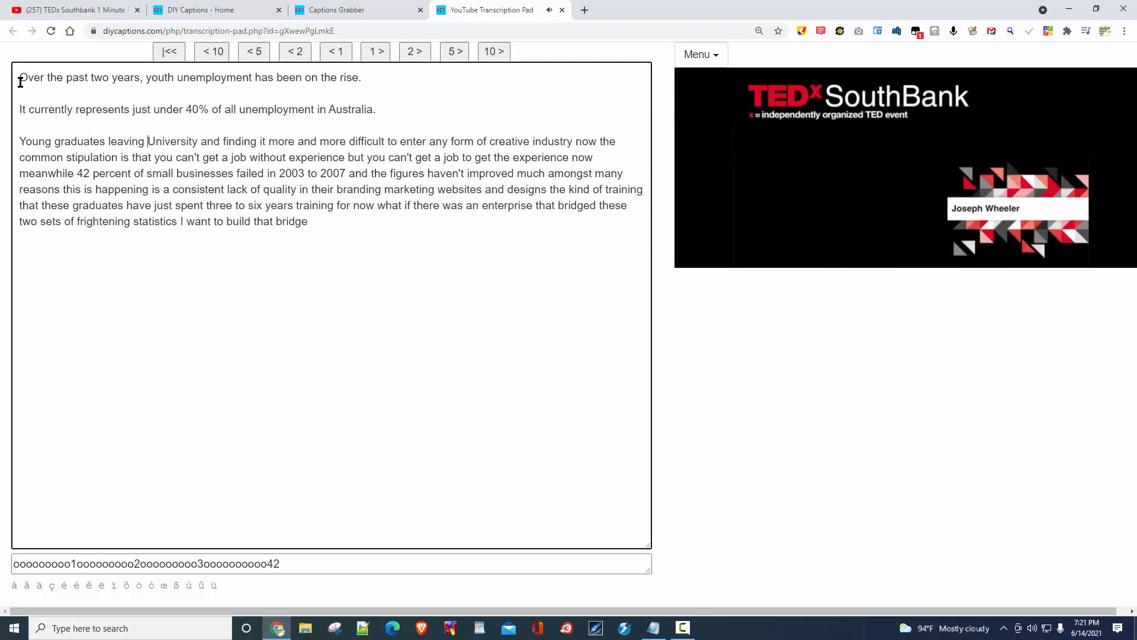
pyautogui.press('Delete')
pyautogui.write('u')
pyautogui.press('Left')
# Put a period after "creative industry" and start a new paragraph with capitalized "Now".
pyautogui.hotkey('ctrl', 'Right')
pyautogui.hotkey('ctrl', 'Right')
pyautogui.hotkey('ctrl', 'Right')
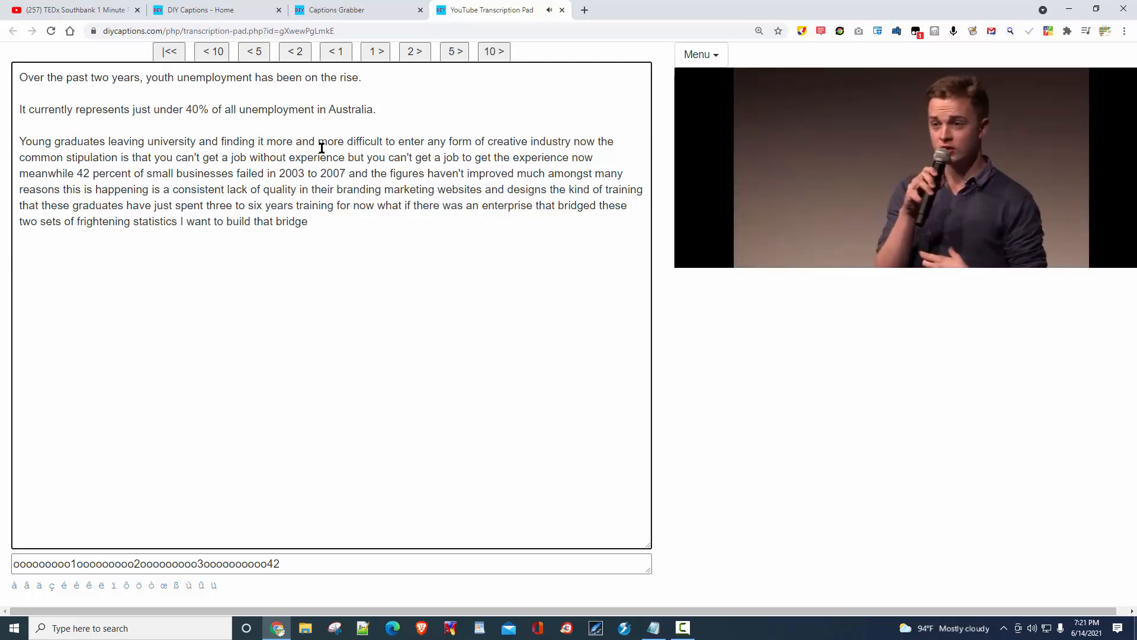
pyautogui.hotkey('ctrl', 'Right')
pyautogui.hotkey('ctrl', 'Right')
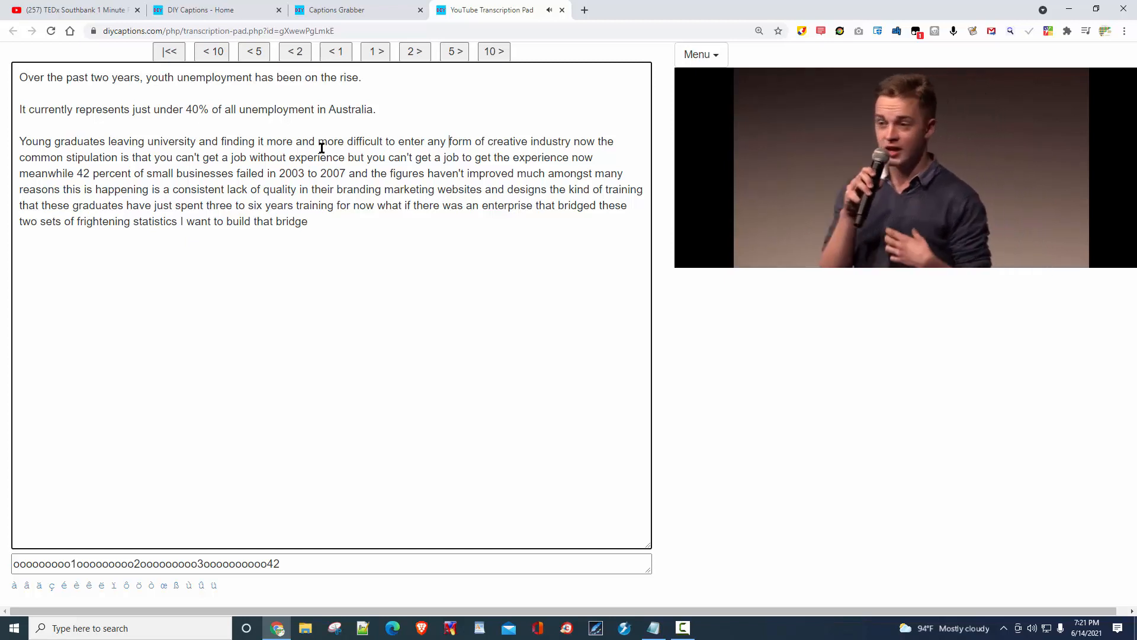
pyautogui.hotkey('ctrl', 'Return')
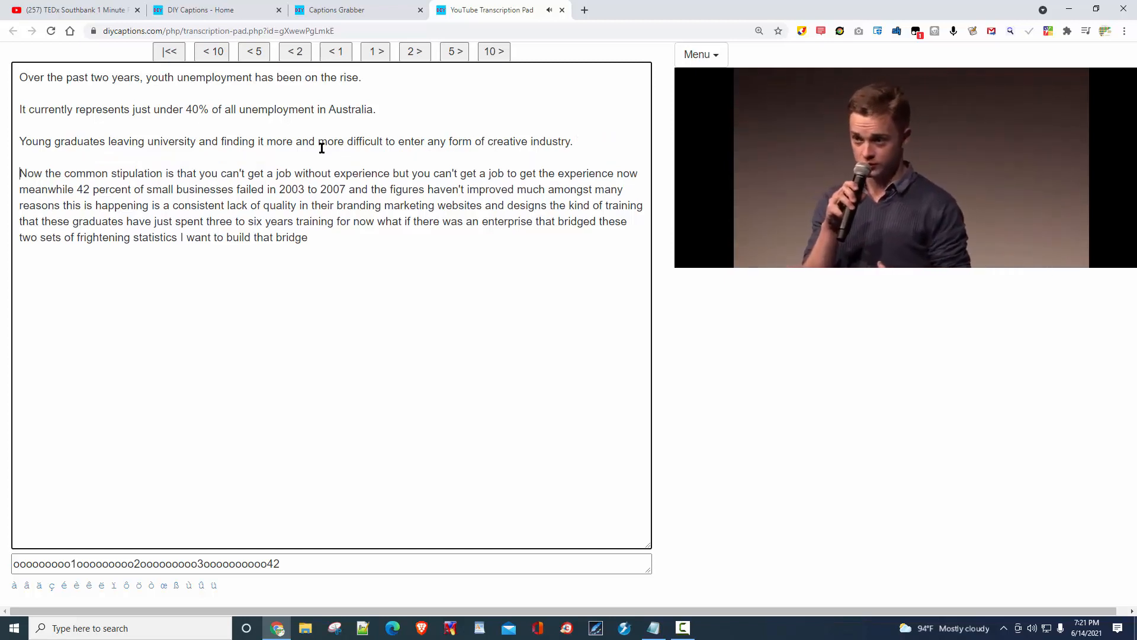
# Insert a spaced en dash between "without experience" and "but you can't get a job".
pyautogui.hotkey('ctrl', 'Right')
pyautogui.hotkey('ctrl', 'Right')
pyautogui.hotkey('ctrl', 'Right')
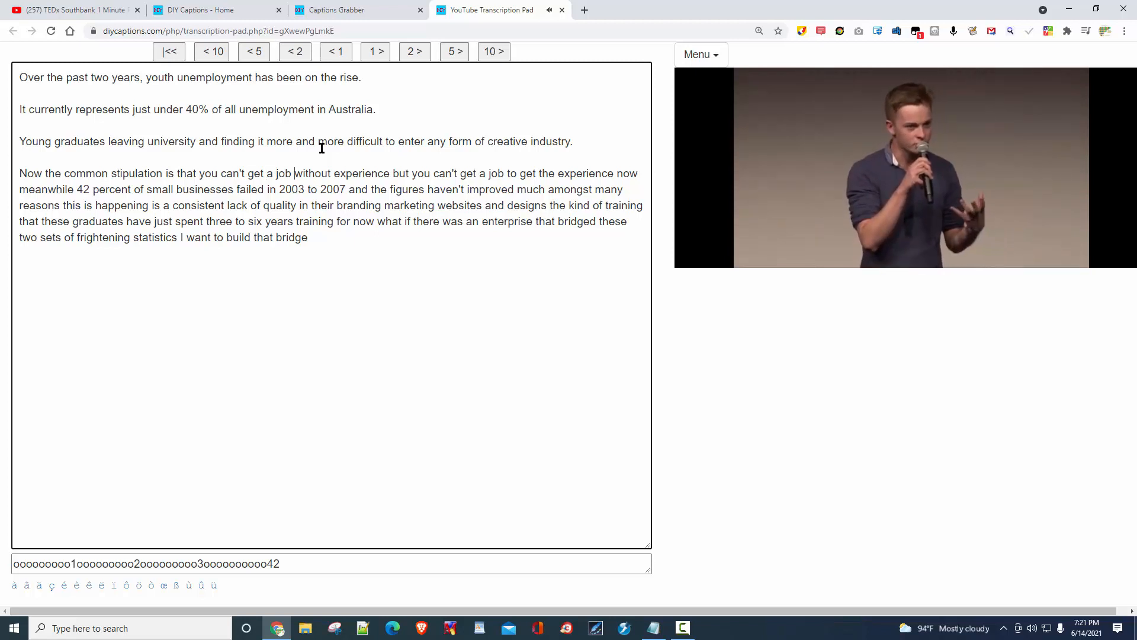
pyautogui.write('– ')
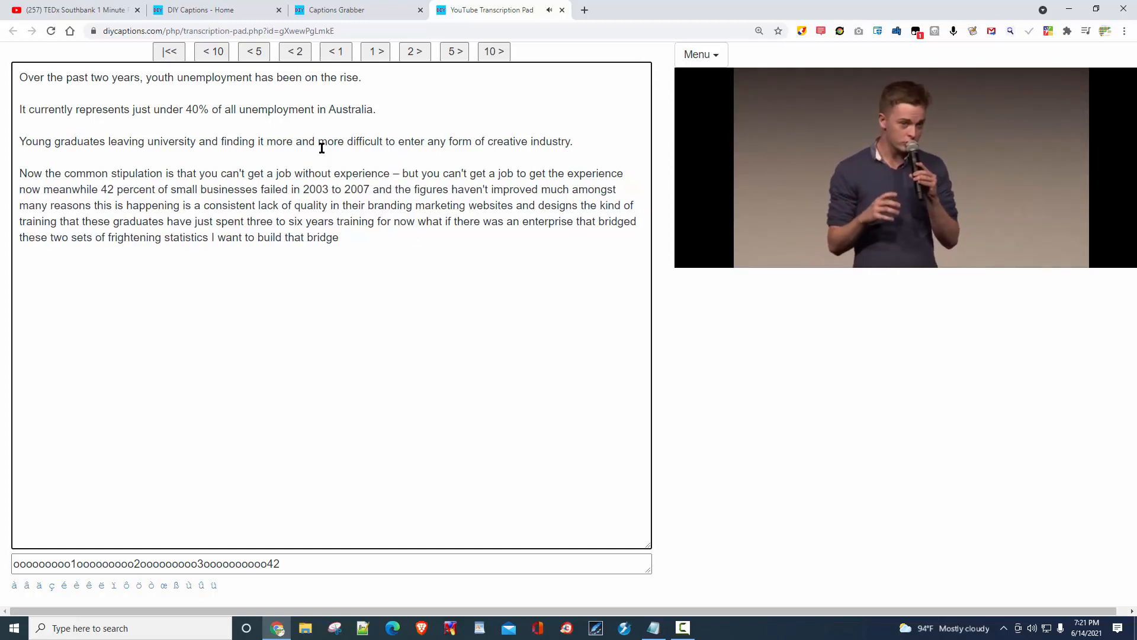
# Put a period after "to get the experience" and start a new paragraph with "Now meanwhile".
pyautogui.write('.')
pyautogui.press('Return')
pyautogui.press('Return')
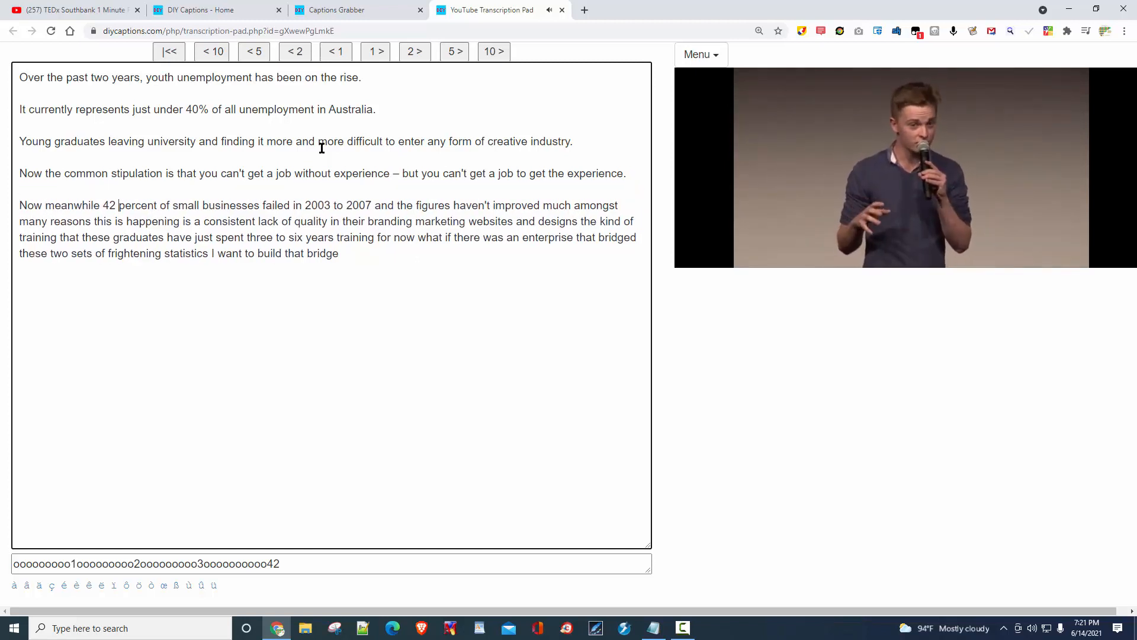
# Replace "percent" with "%" directly after 42 and add a comma after "2007".
pyautogui.hotkey('ctrl', 'Delete')
pyautogui.press('BackSpace')
pyautogui.write('% ')
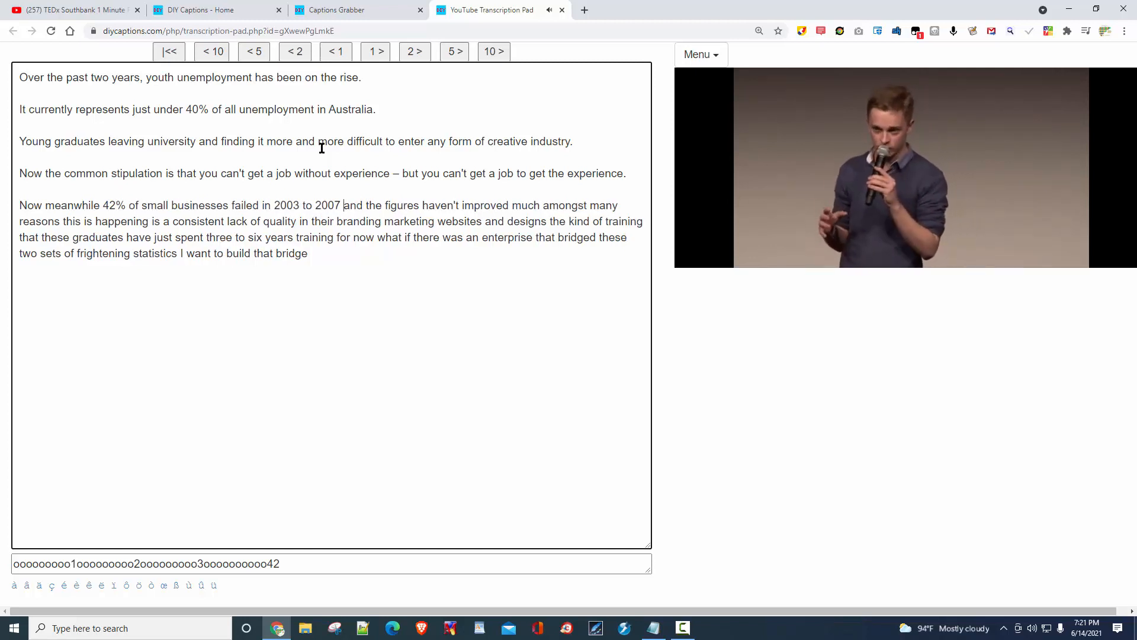
pyautogui.write(',')
# Put a period after "haven't improved much" and start a new paragraph with capitalized "Amongst".
pyautogui.hotkey('ctrl', 'Right')
pyautogui.hotkey('ctrl', 'Right')
pyautogui.hotkey('ctrl', 'Right')
pyautogui.hotkey('ctrl', 'Right')
pyautogui.hotkey('ctrl', 'Right')
pyautogui.hotkey('ctrl', 'Right')
pyautogui.hotkey('ctrl', 'Right')
pyautogui.hotkey('ctrl', 'Right')
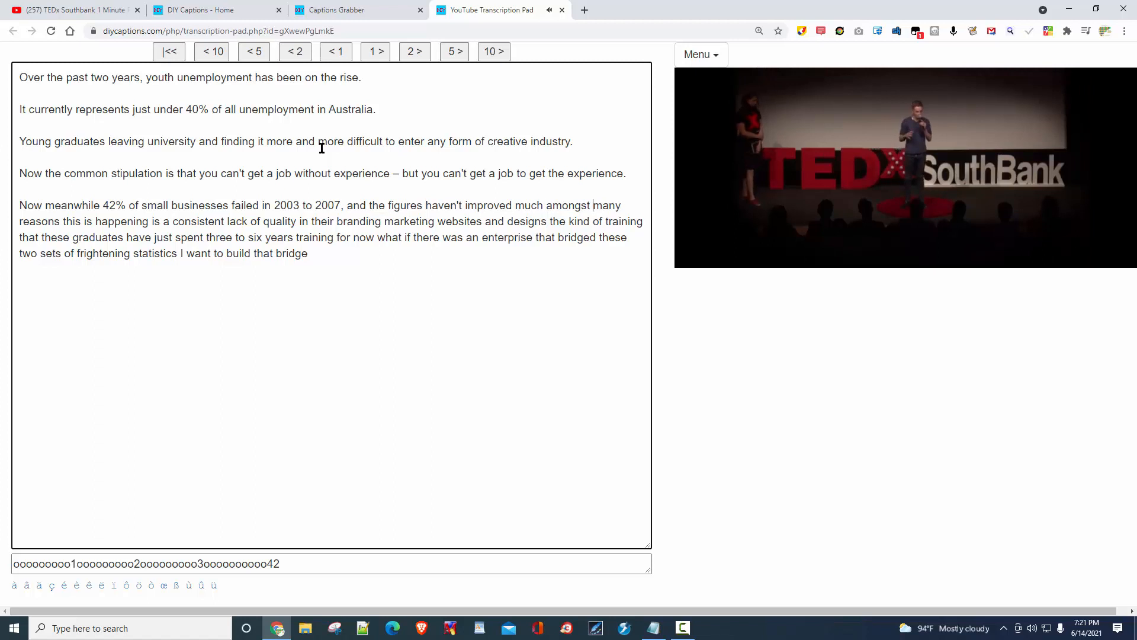
pyautogui.hotkey('ctrl', 'Left')
pyautogui.write('.')
pyautogui.press('Return')
pyautogui.press('Return')
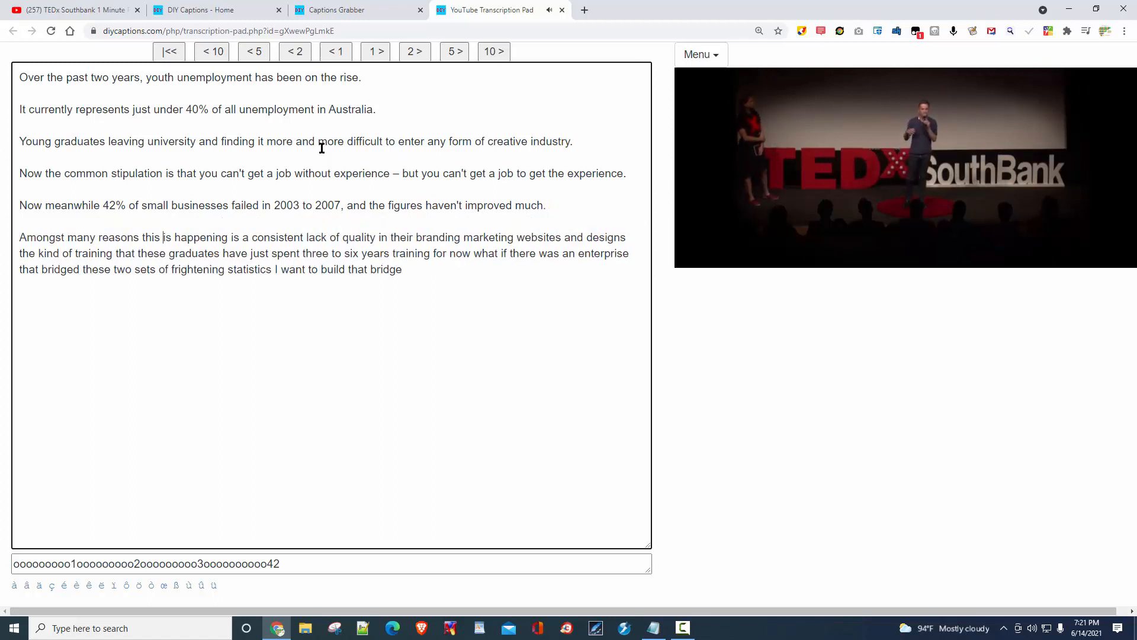
# Add commas after "branding", "marketing", "websites" and "designs" in the paragraph starting with "Amongst".
pyautogui.hotkey('ctrl', 'Right')
pyautogui.hotkey('ctrl', 'Right')
pyautogui.hotkey('ctrl', 'Right')
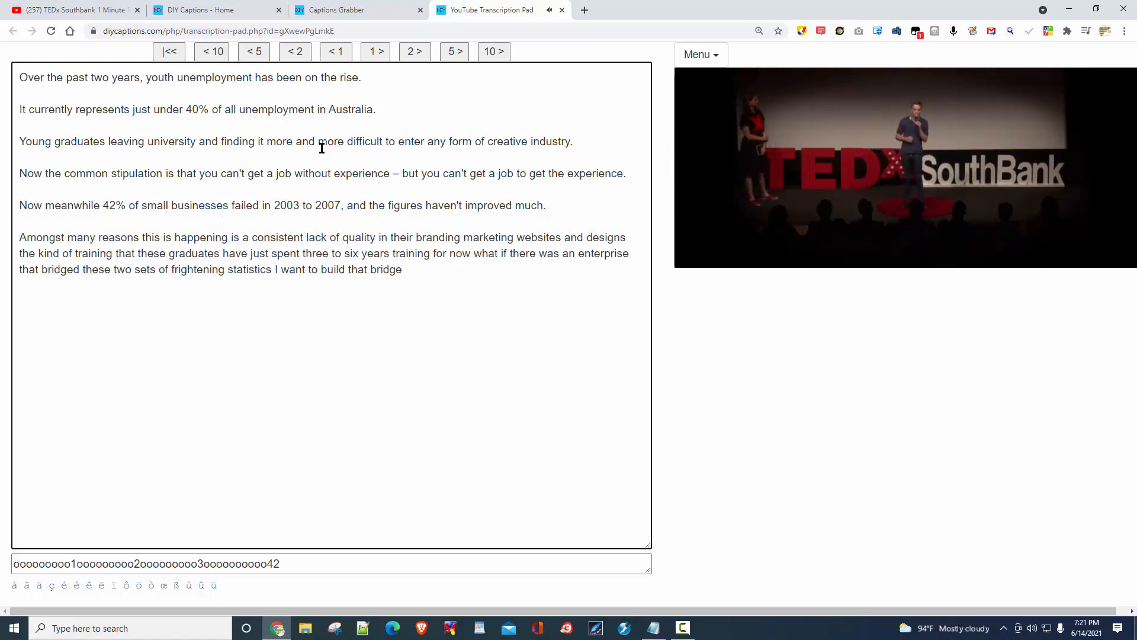
pyautogui.press('Left')
pyautogui.write(',')
pyautogui.hotkey('ctrl', 'Right')
pyautogui.hotkey('ctrl', 'Right')
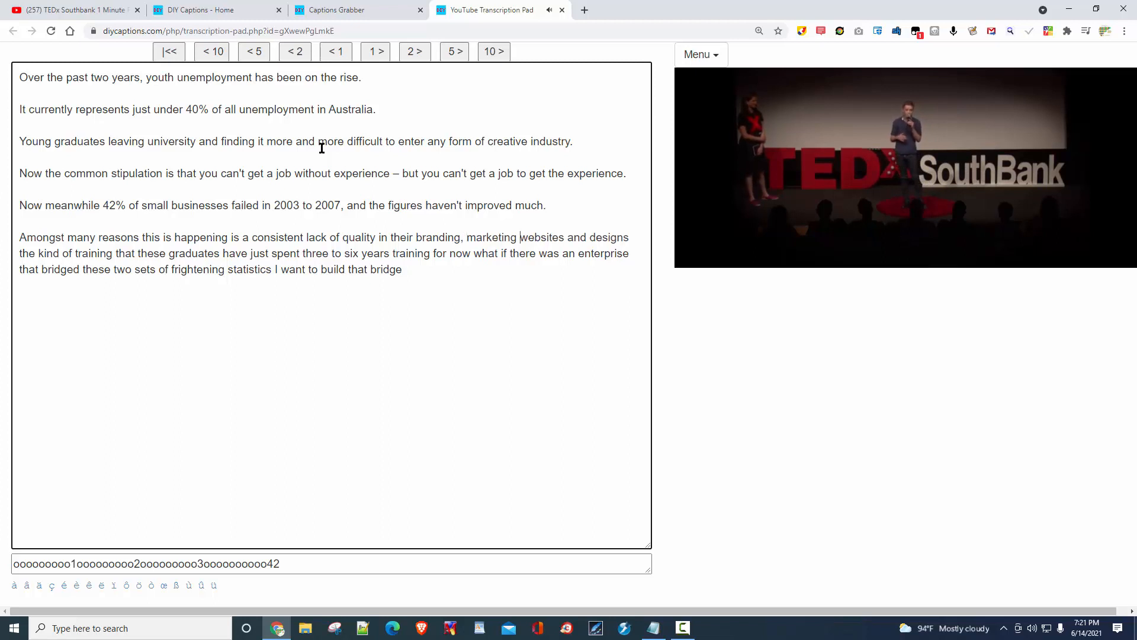
pyautogui.press('Left')
pyautogui.write(',')
pyautogui.hotkey('ctrl', 'Right')
pyautogui.hotkey('ctrl', 'Right')
pyautogui.press('Left')
pyautogui.write(',')
pyautogui.hotkey('ctrl', 'Right')
pyautogui.hotkey('ctrl', 'Right')
pyautogui.hotkey('ctrl', 'Right')
pyautogui.press('Left')
pyautogui.write(',')
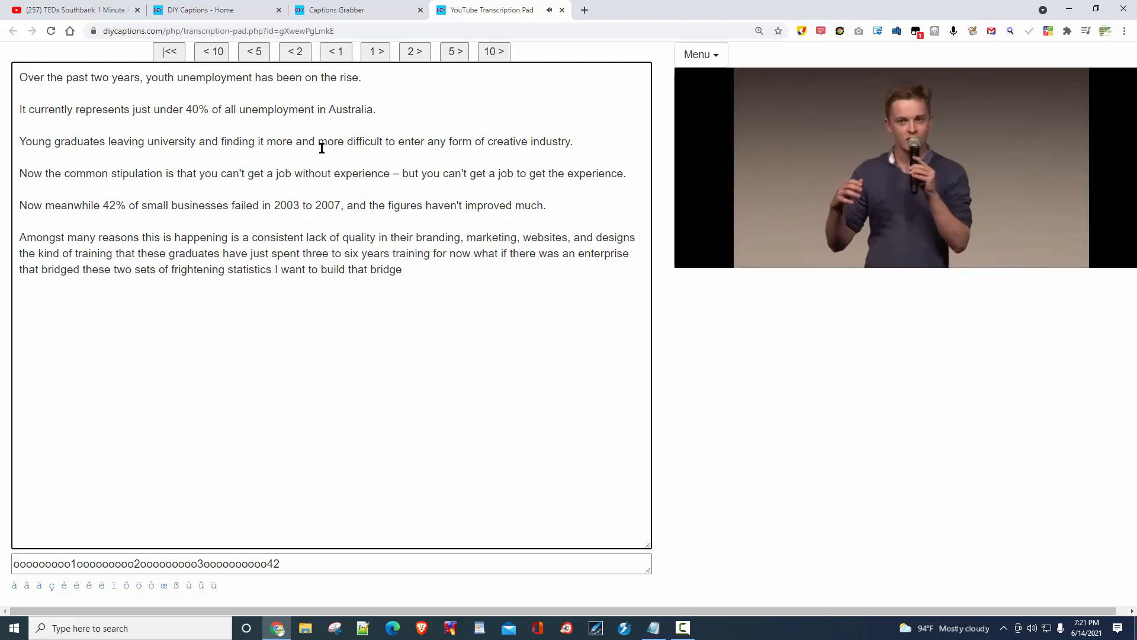
# Put a period after "six years training for" and start a new paragraph with "Now what if".
pyautogui.hotkey('ctrl', 'Right')
pyautogui.hotkey('ctrl', 'Right')
pyautogui.hotkey('ctrl', 'Right')
pyautogui.hotkey('ctrl', 'Right')
pyautogui.hotkey('ctrl', 'Right')
pyautogui.hotkey('ctrl', 'Right')
pyautogui.hotkey('ctrl', 'Right')
pyautogui.hotkey('ctrl', 'Right')
pyautogui.hotkey('ctrl', 'Right')
pyautogui.hotkey('ctrl', 'Right')
pyautogui.hotkey('ctrl', 'Right')
pyautogui.hotkey('ctrl', 'Right')
pyautogui.hotkey('ctrl', 'Right')
pyautogui.hotkey('ctrl', 'Right')
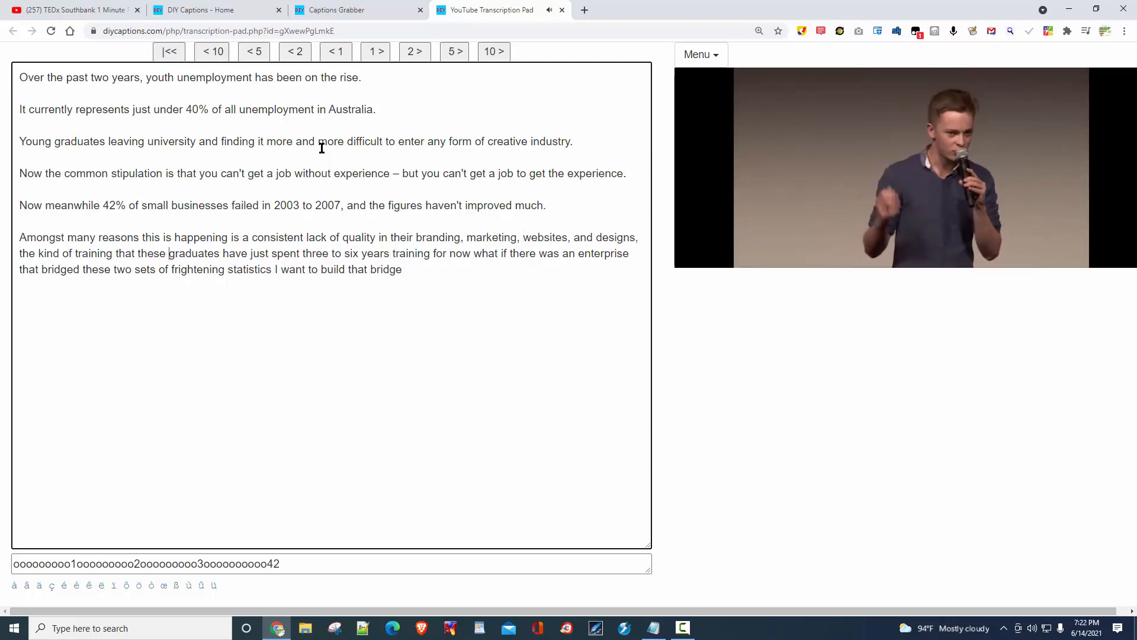
pyautogui.hotkey('ctrl', 'Right')
pyautogui.hotkey('ctrl', 'Right')
pyautogui.hotkey('ctrl', 'Right')
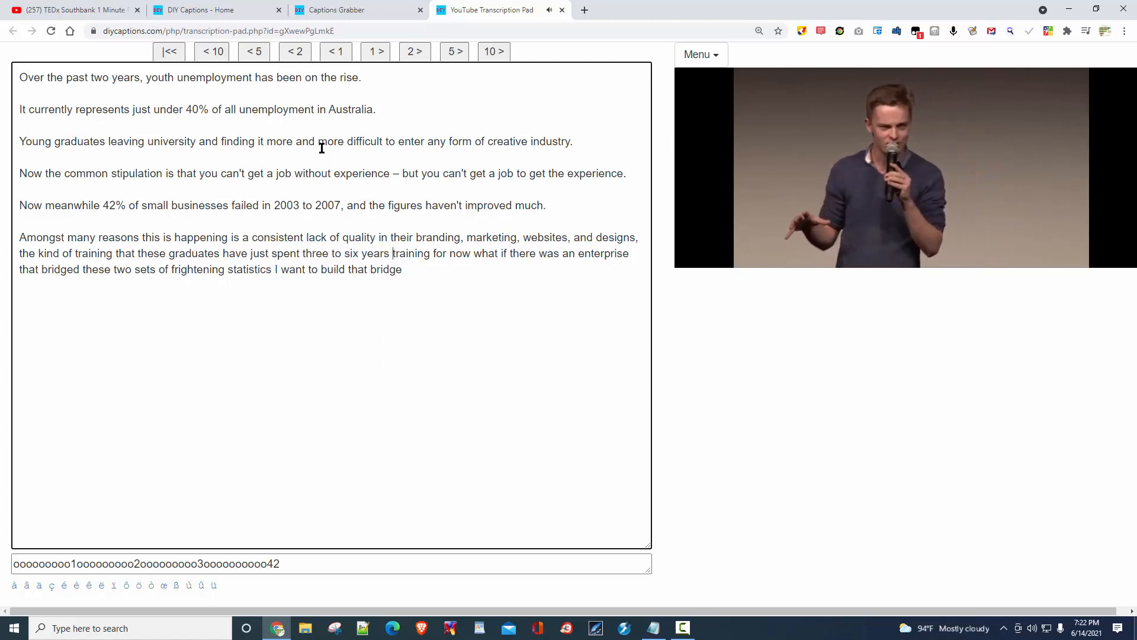
pyautogui.write('.')
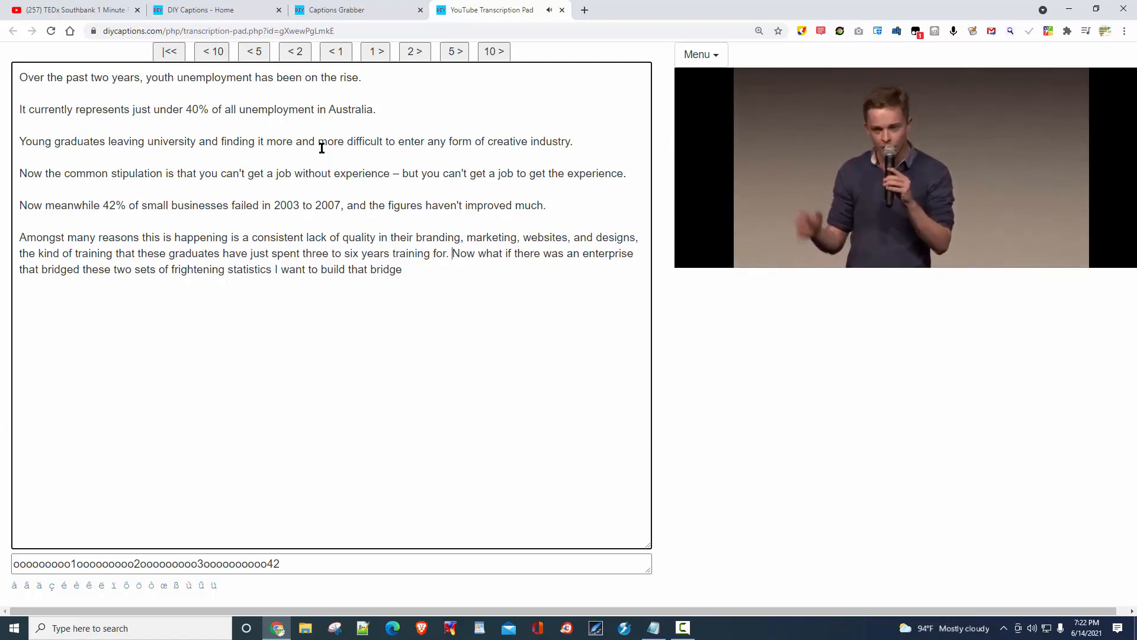
pyautogui.press('Return')
pyautogui.press('Return')
# Put a question mark after "frightening statistics" and move "I want to build that bridge" into its own paragraph.
pyautogui.hotkey('ctrl', 'Right')
pyautogui.hotkey('ctrl', 'Right')
pyautogui.hotkey('ctrl', 'Right')
pyautogui.hotkey('ctrl', 'Right')
pyautogui.hotkey('ctrl', 'Right')
pyautogui.hotkey('ctrl', 'Right')
pyautogui.hotkey('ctrl', 'Right')
pyautogui.hotkey('ctrl', 'Right')
pyautogui.hotkey('ctrl', 'Right')
pyautogui.hotkey('ctrl', 'Right')
pyautogui.hotkey('ctrl', 'Right')
pyautogui.hotkey('ctrl', 'Right')
pyautogui.hotkey('ctrl', 'Right')
pyautogui.hotkey('ctrl', 'Right')
pyautogui.hotkey('ctrl', 'Right')
pyautogui.hotkey('ctrl', 'Right')
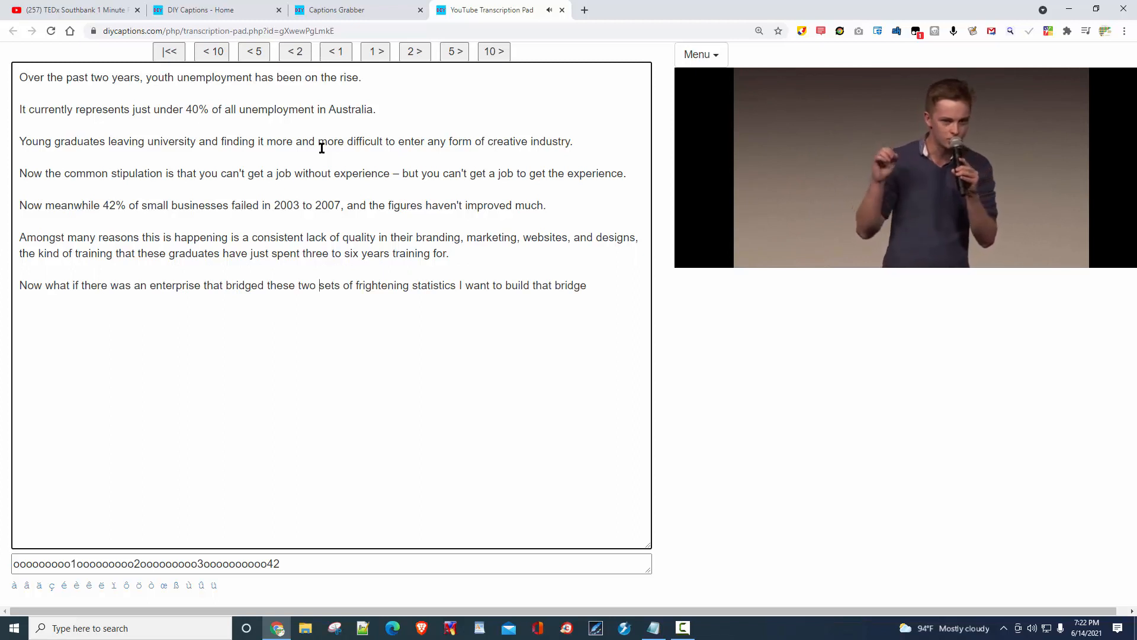
pyautogui.hotkey('ctrl', 'Left')
pyautogui.press('Left')
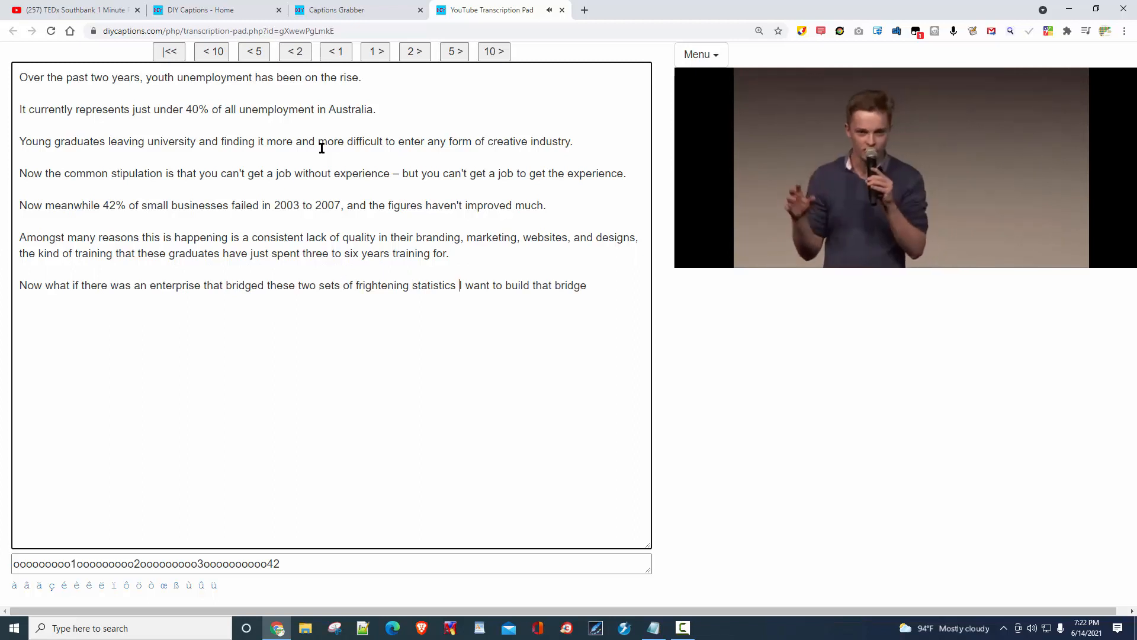
pyautogui.write('?')
pyautogui.press('Delete')
pyautogui.press('Return')
pyautogui.press('Return')
# Finish the last sentence with a period after "bridge" and pause the video.
pyautogui.hotkey('ctrl', 'Right')
pyautogui.hotkey('ctrl', 'Right')
pyautogui.hotkey('ctrl', 'Right')
pyautogui.hotkey('ctrl', 'Right')
pyautogui.hotkey('ctrl', 'Right')
pyautogui.hotkey('ctrl', 'Right')
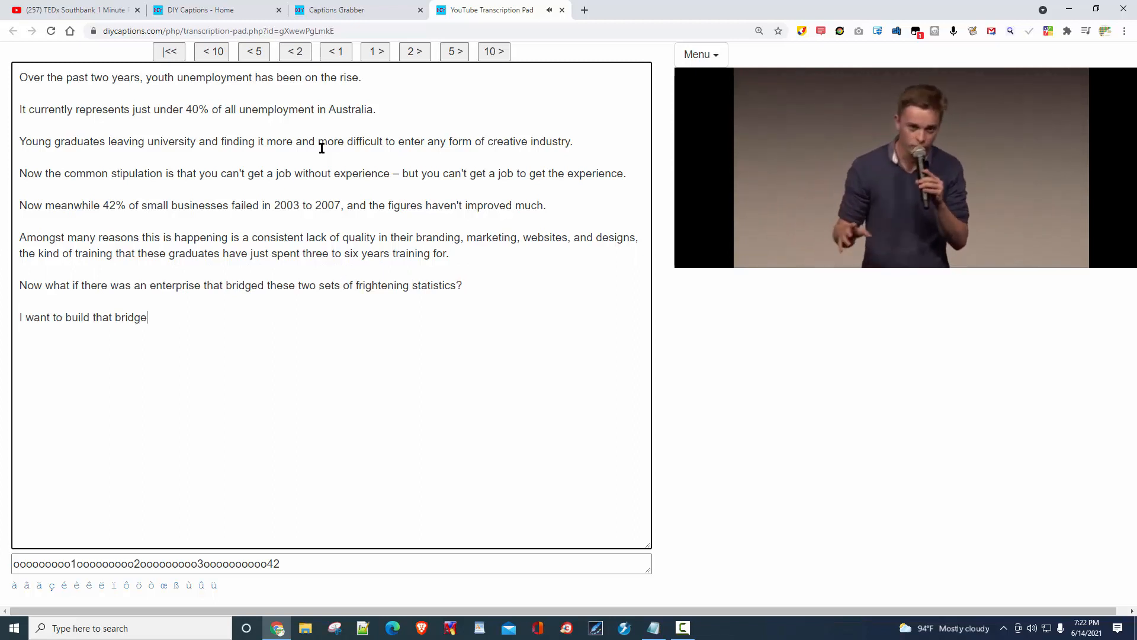
pyautogui.write('.')
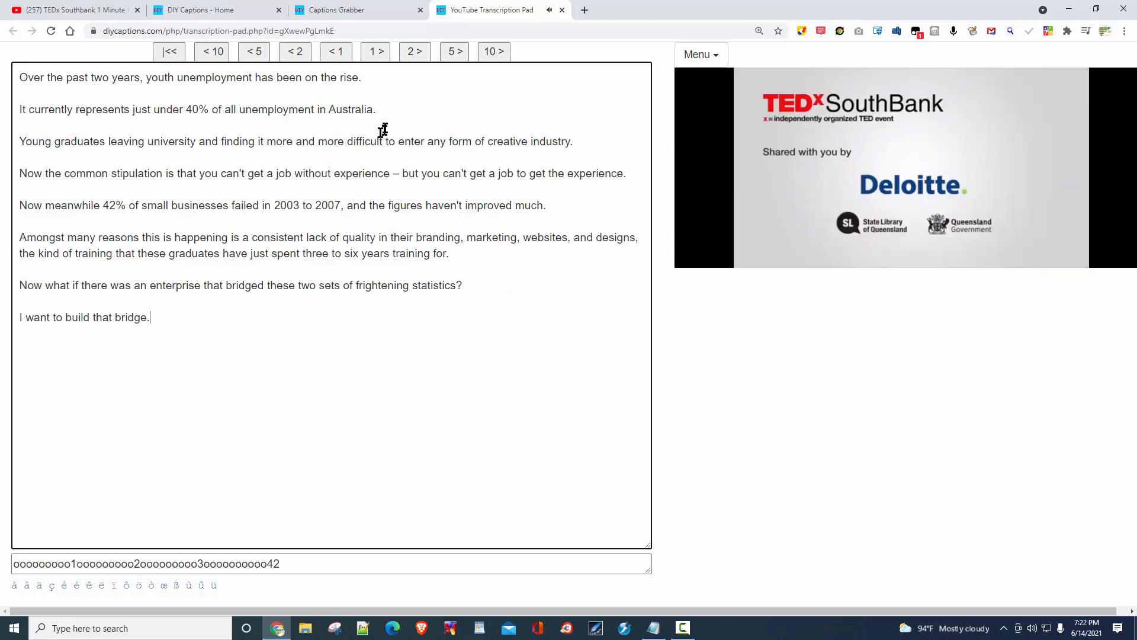
pyautogui.click(820, 203)
pyautogui.click(819, 202)
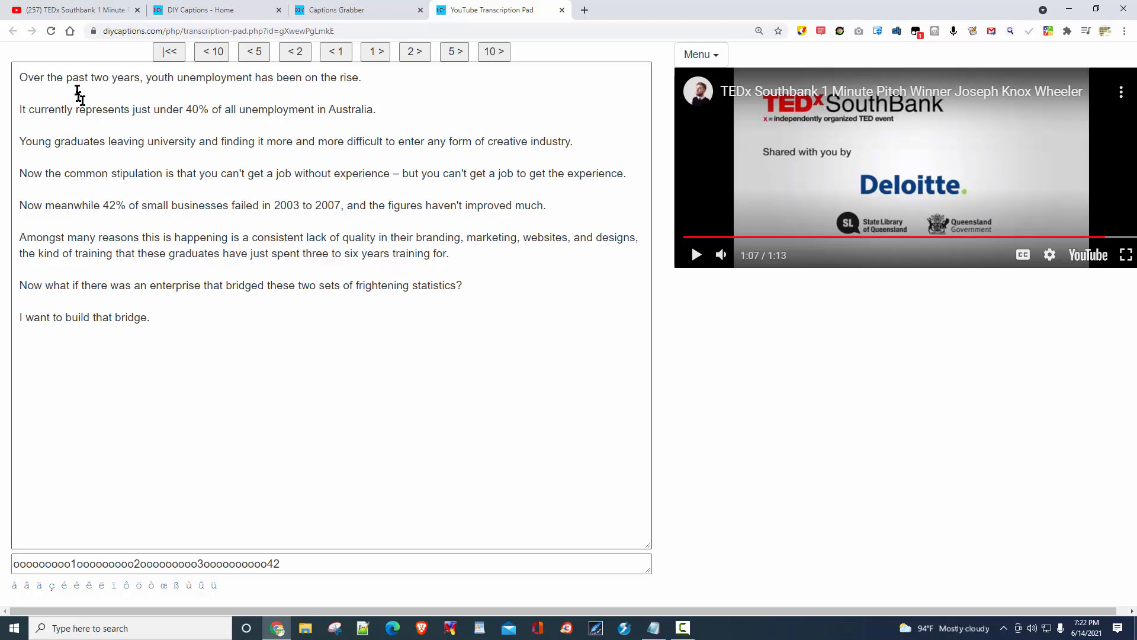
pyautogui.click(21, 78)
pyautogui.moveTo(28, 80); pyautogui.dragTo(203, 354)
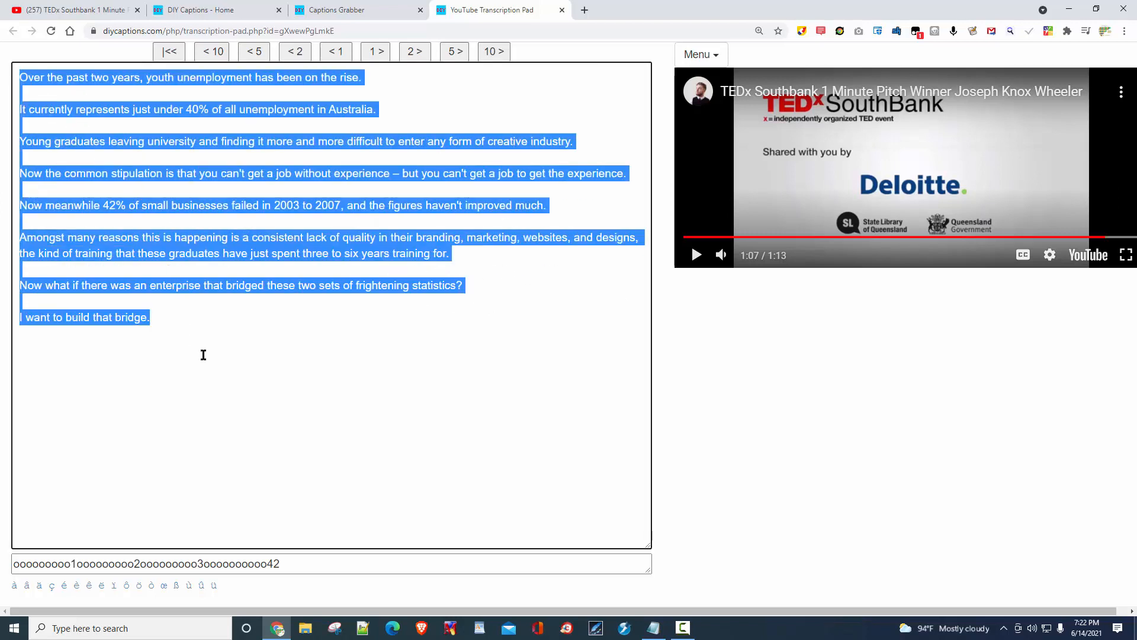
pyautogui.click(44, 94)
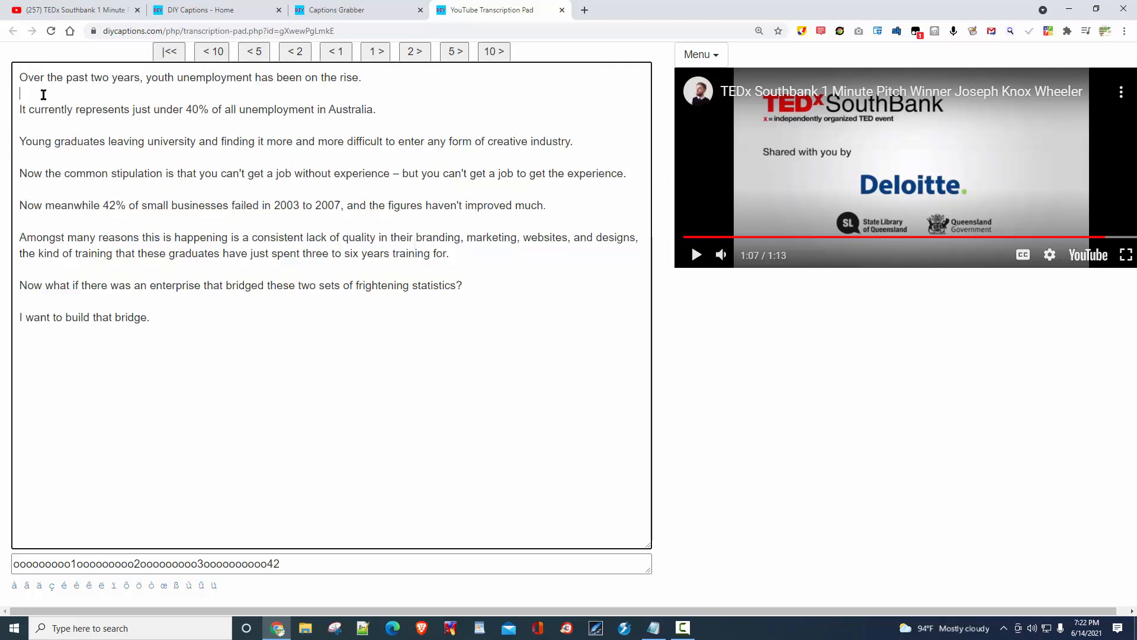
pyautogui.click(43, 157)
pyautogui.click(44, 189)
pyautogui.click(157, 318)
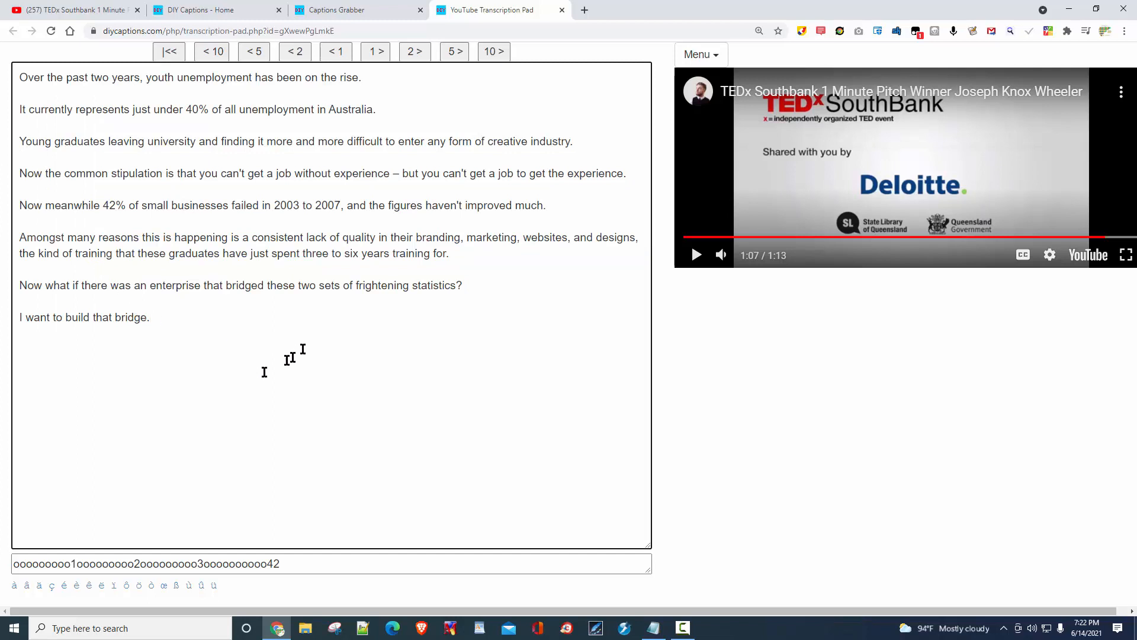
# Clear the existing annotation and draw a red rectangle over the transcript, as wide as the 42-character ruler, then hide the drawing tools.
pyautogui.click(290, 568)
pyautogui.moveTo(276, 566); pyautogui.dragTo(7, 568)
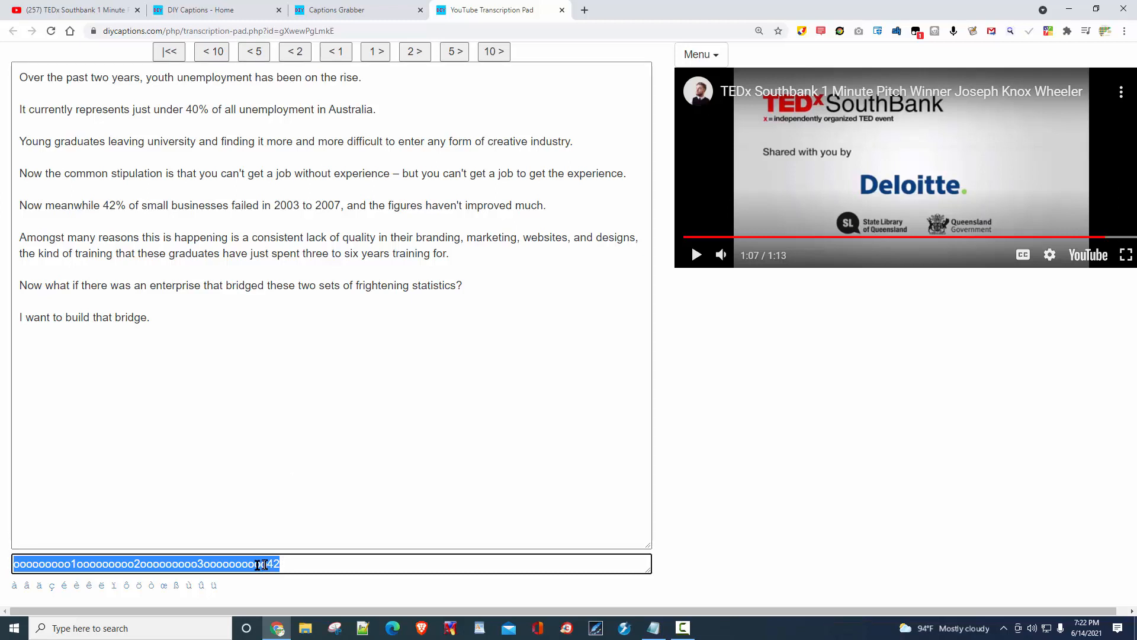
pyautogui.click(801, 31)
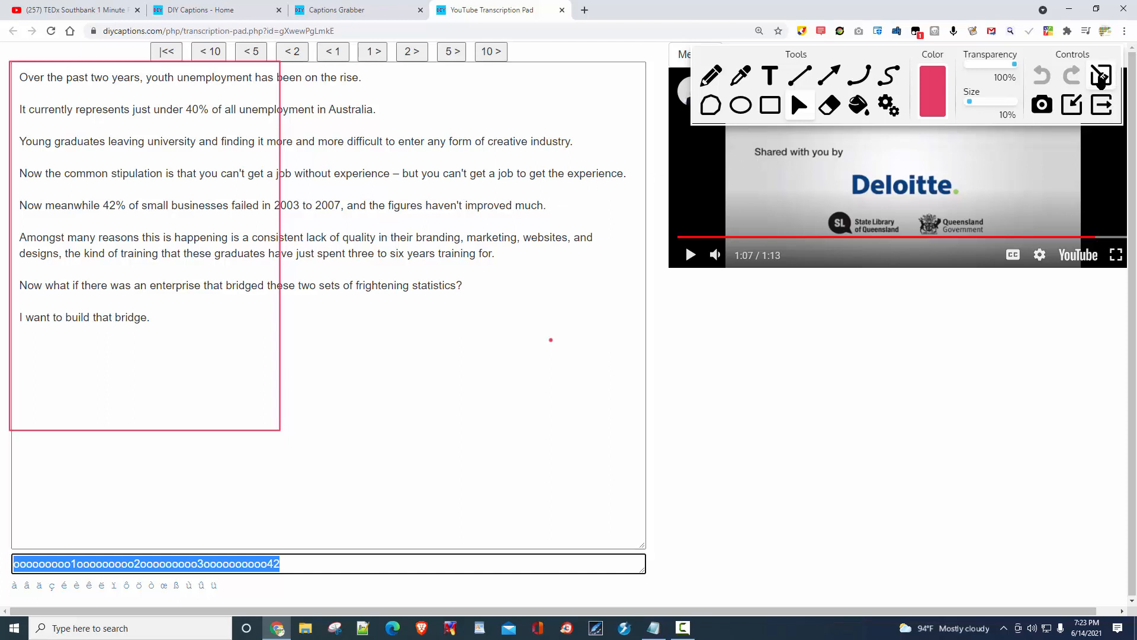
pyautogui.click(1100, 74)
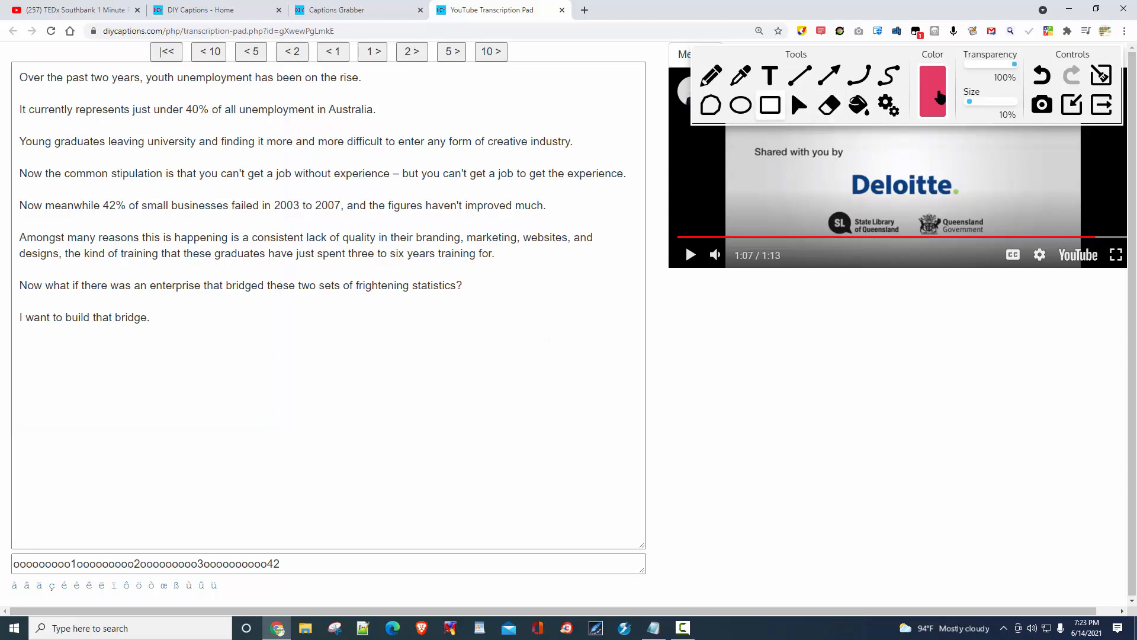
pyautogui.click(927, 99)
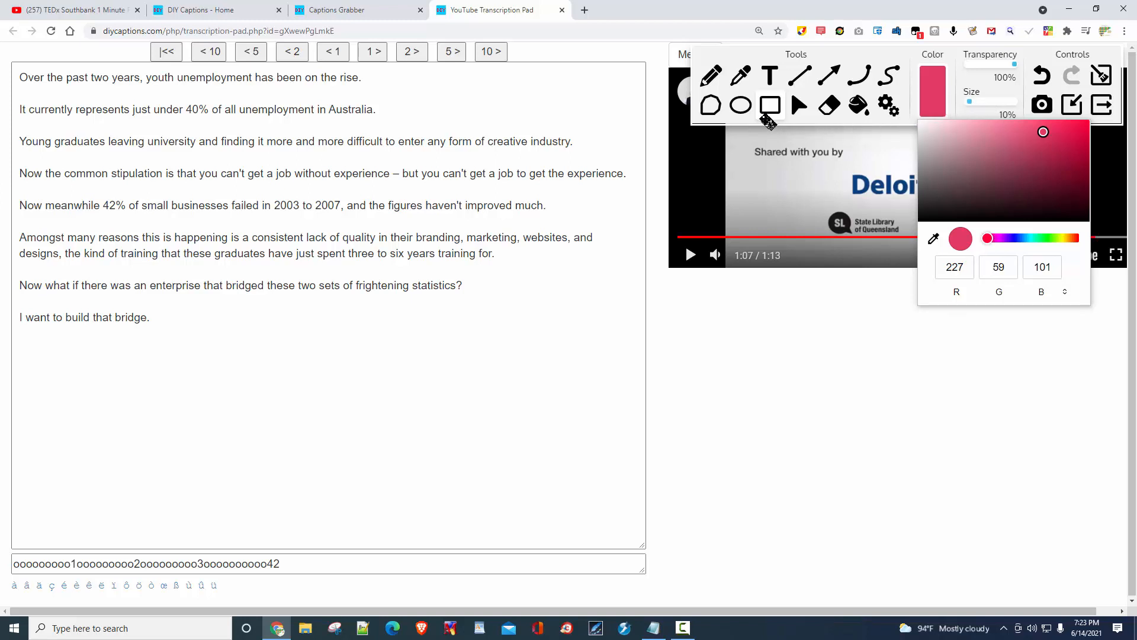
pyautogui.click(769, 109)
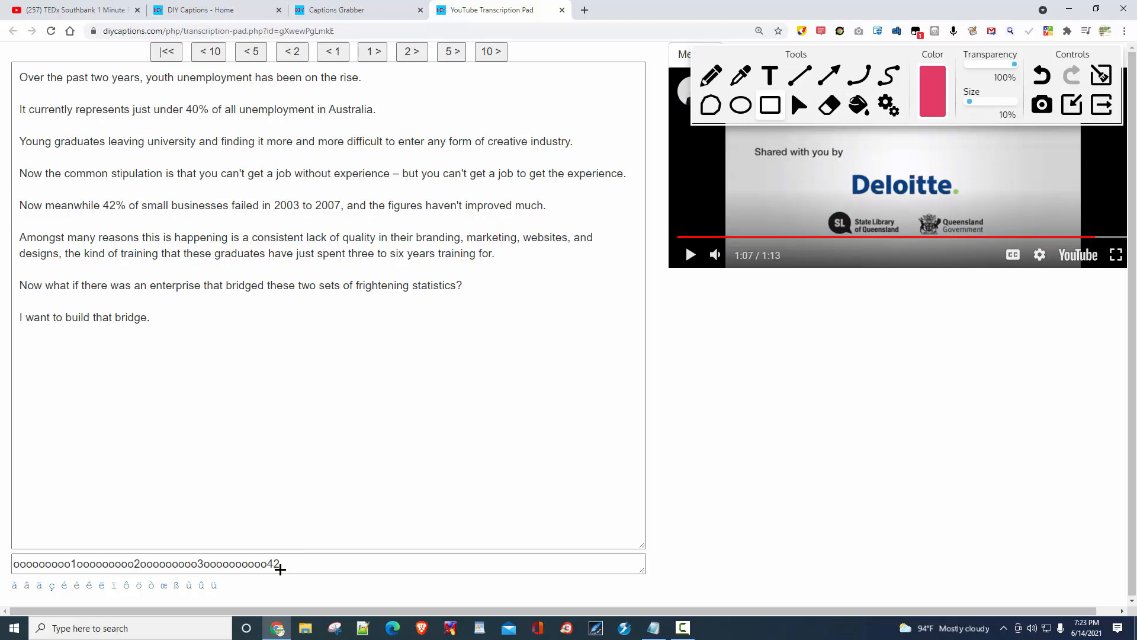
pyautogui.moveTo(280, 568)
pyautogui.mouseDown()
pyautogui.moveTo(114, 172)
pyautogui.moveTo(30, 46)
pyautogui.moveTo(11, 46)
pyautogui.moveTo(10, 63)
pyautogui.mouseUp()
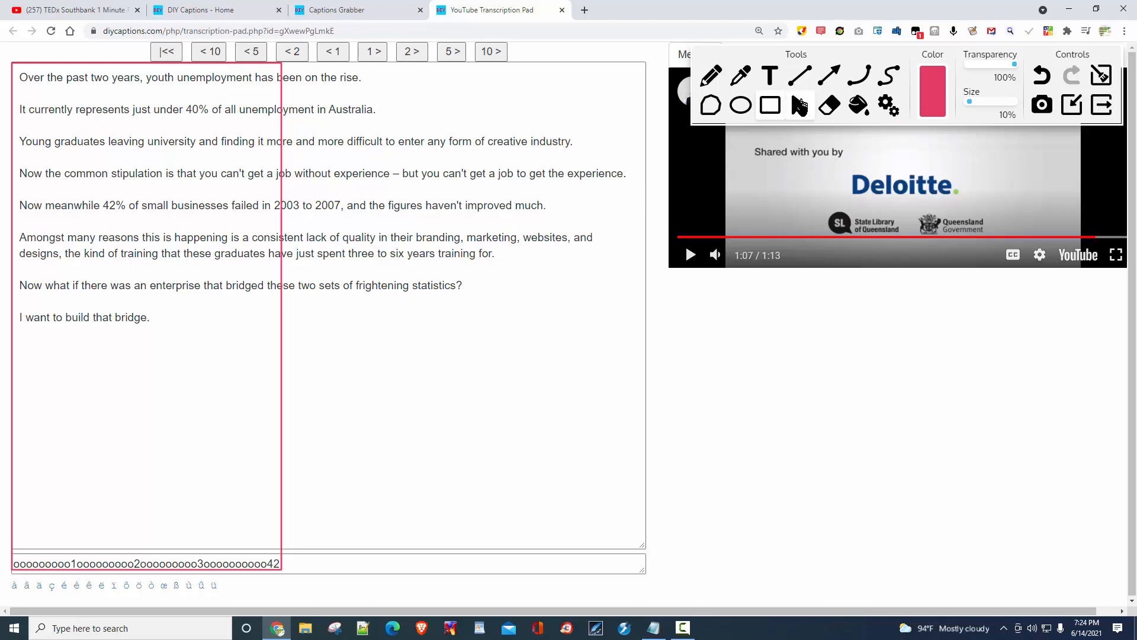
pyautogui.click(799, 108)
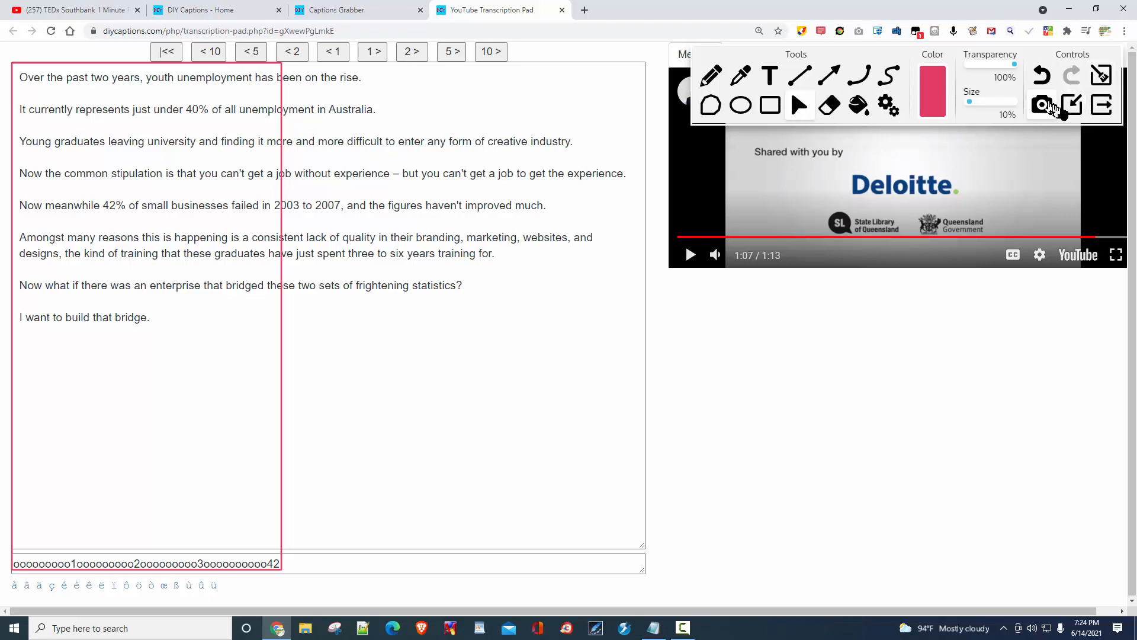
pyautogui.click(1076, 109)
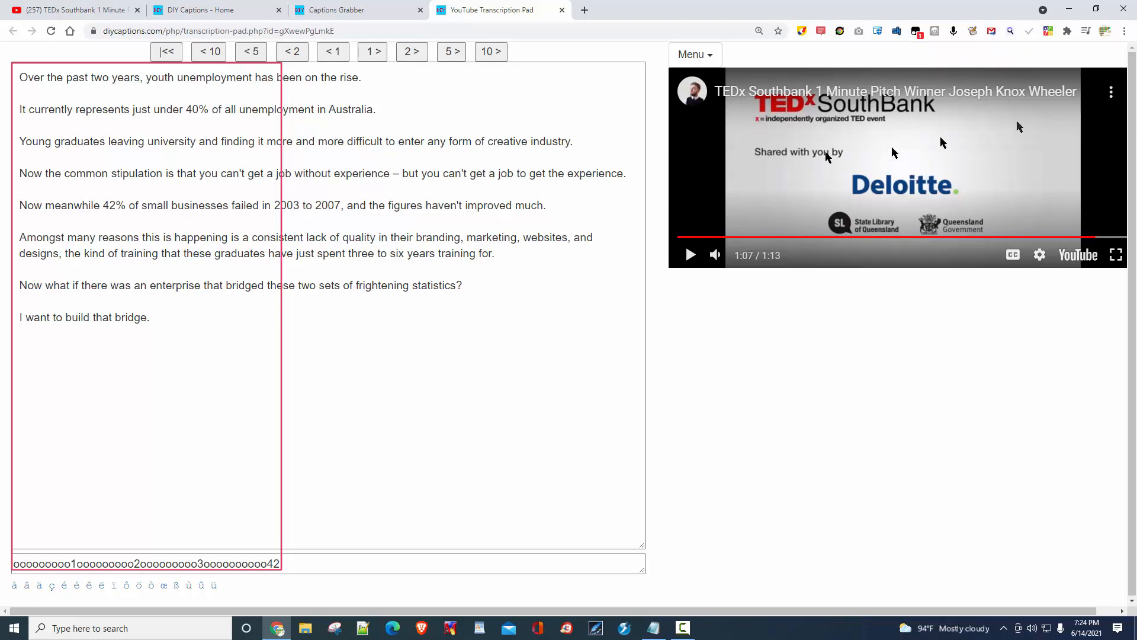
# Try joining the first two sentences into one paragraph, and restore the blank line between them.
pyautogui.click(222, 206)
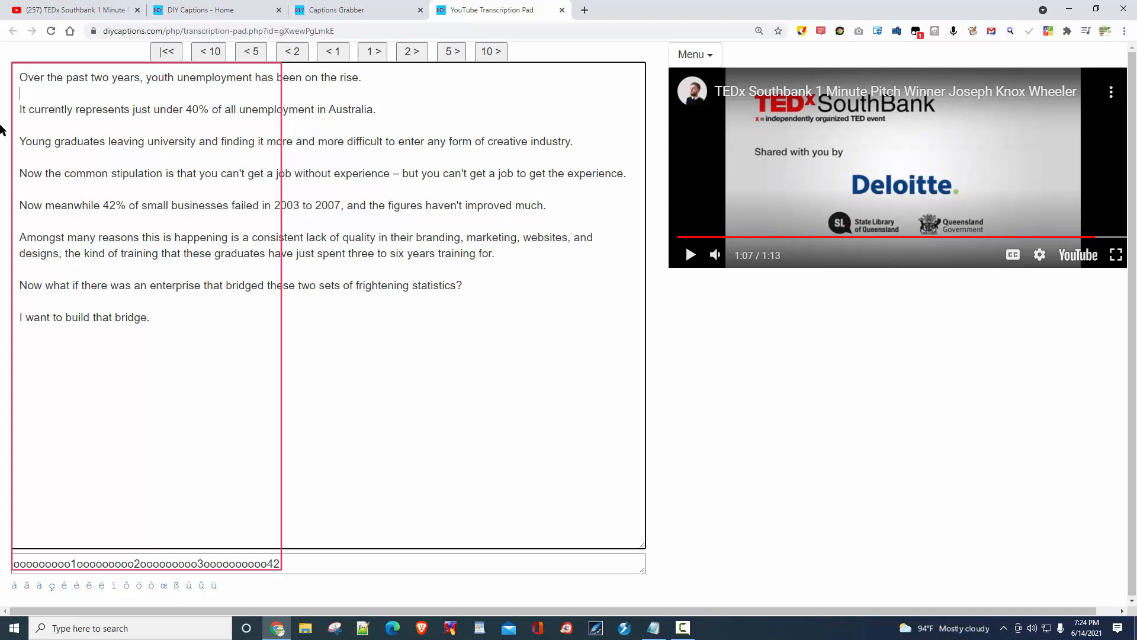
pyautogui.press('BackSpace')
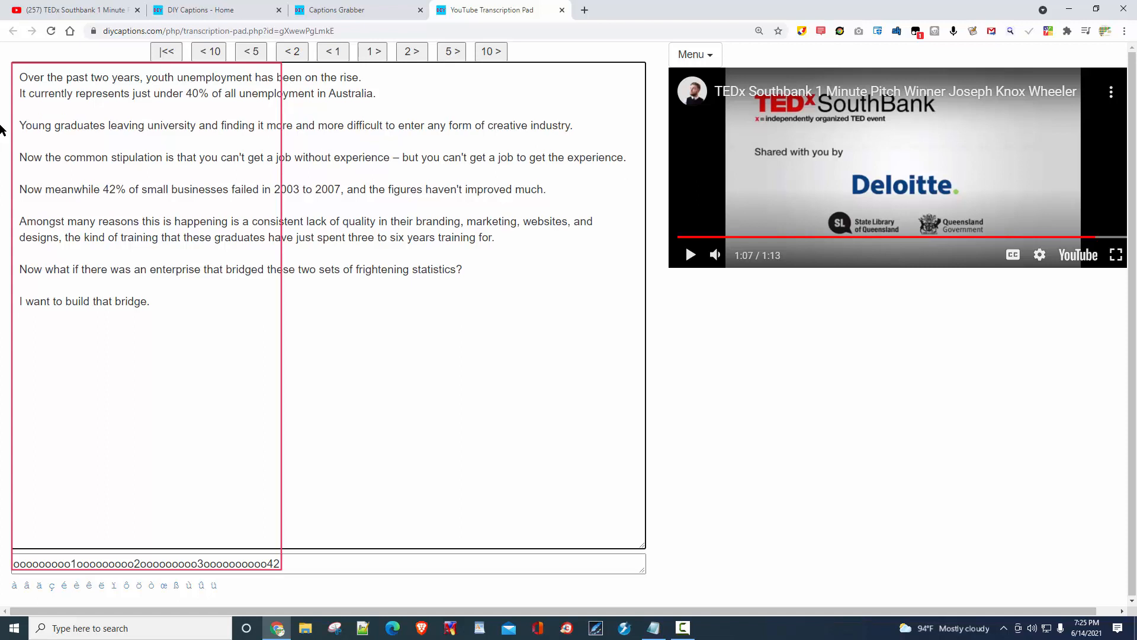
pyautogui.press('BackSpace')
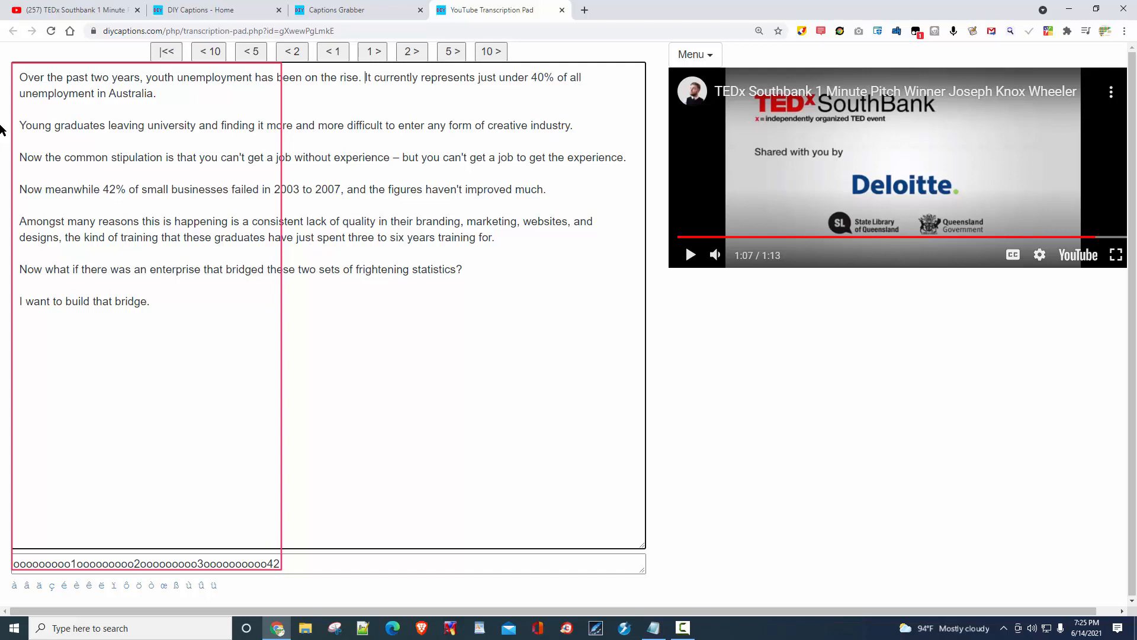
pyautogui.press('Return')
pyautogui.press('Return')
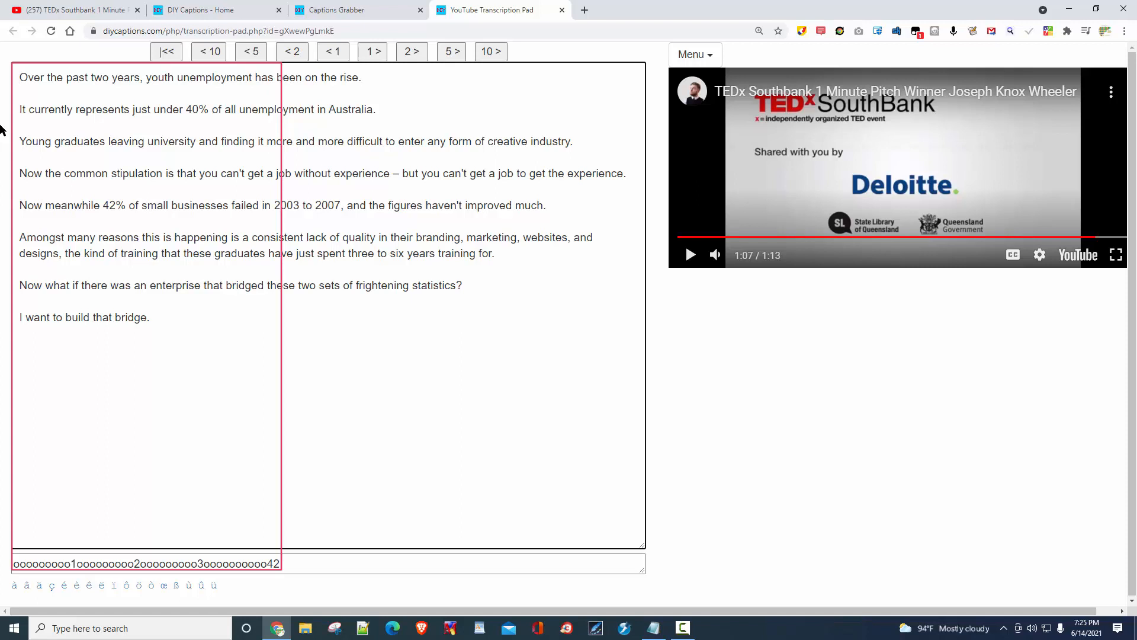
pyautogui.press('BackSpace')
pyautogui.press('BackSpace')
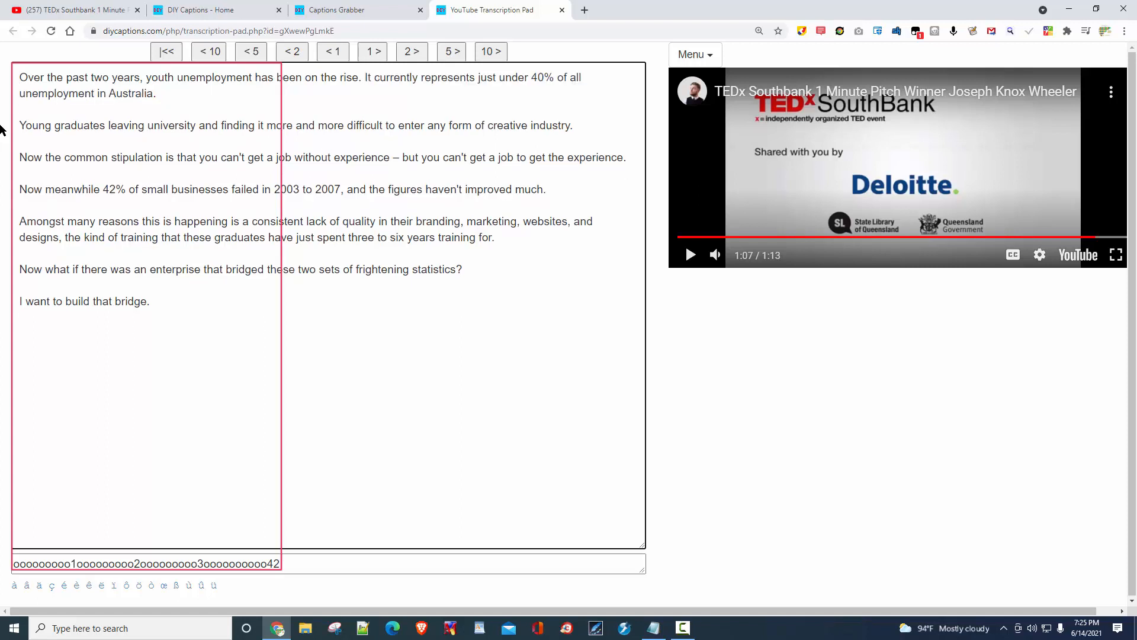
pyautogui.press('BackSpace')
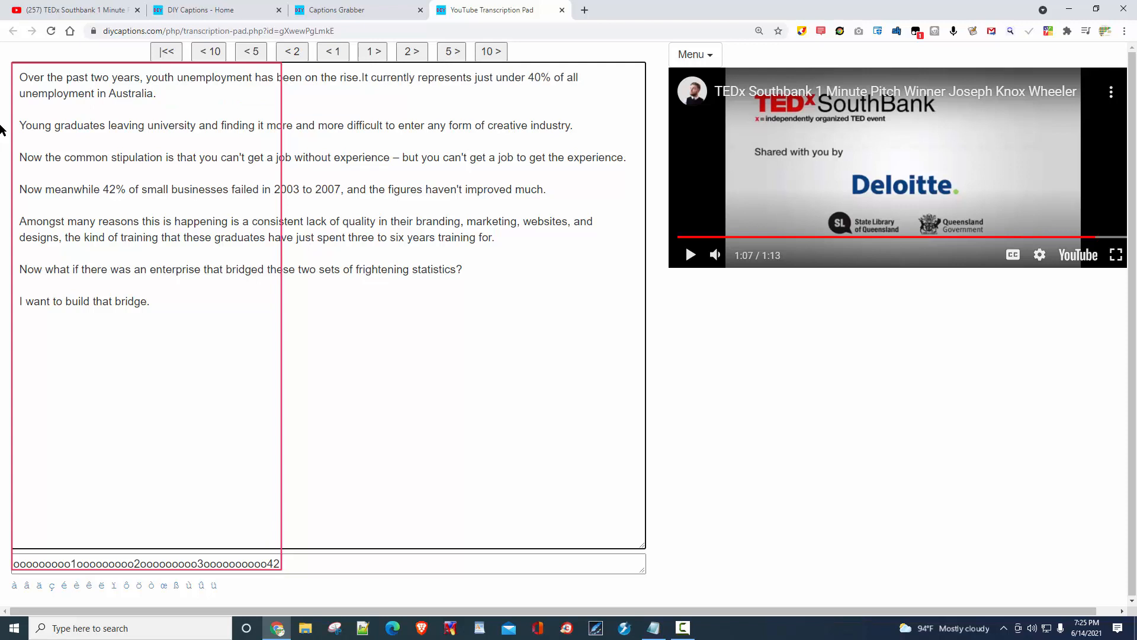
pyautogui.press('Return')
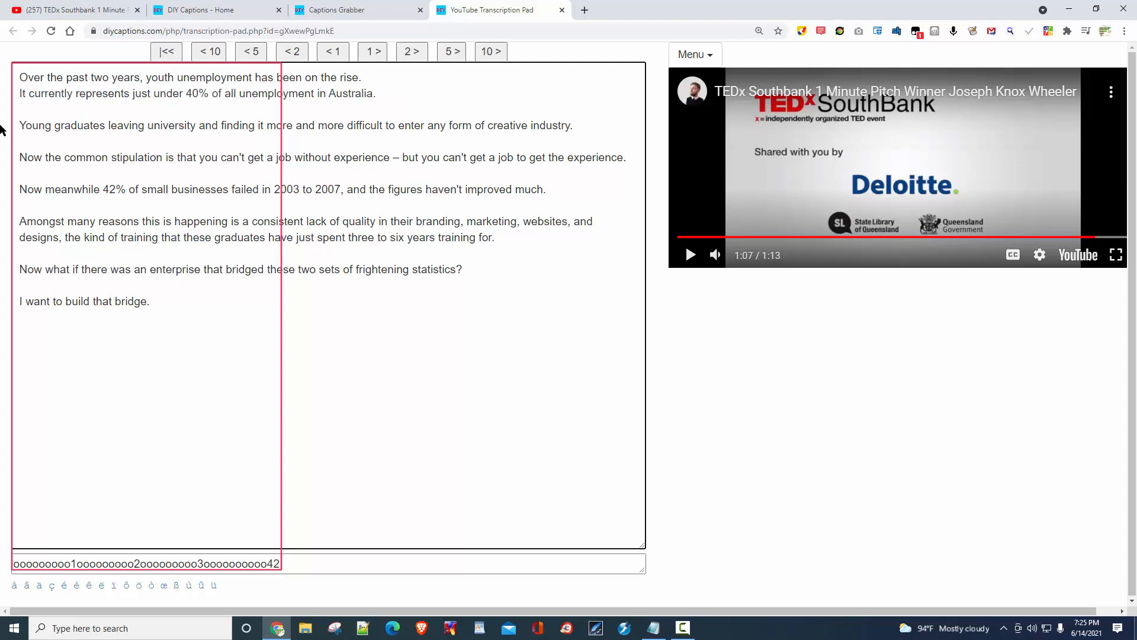
pyautogui.press('Return')
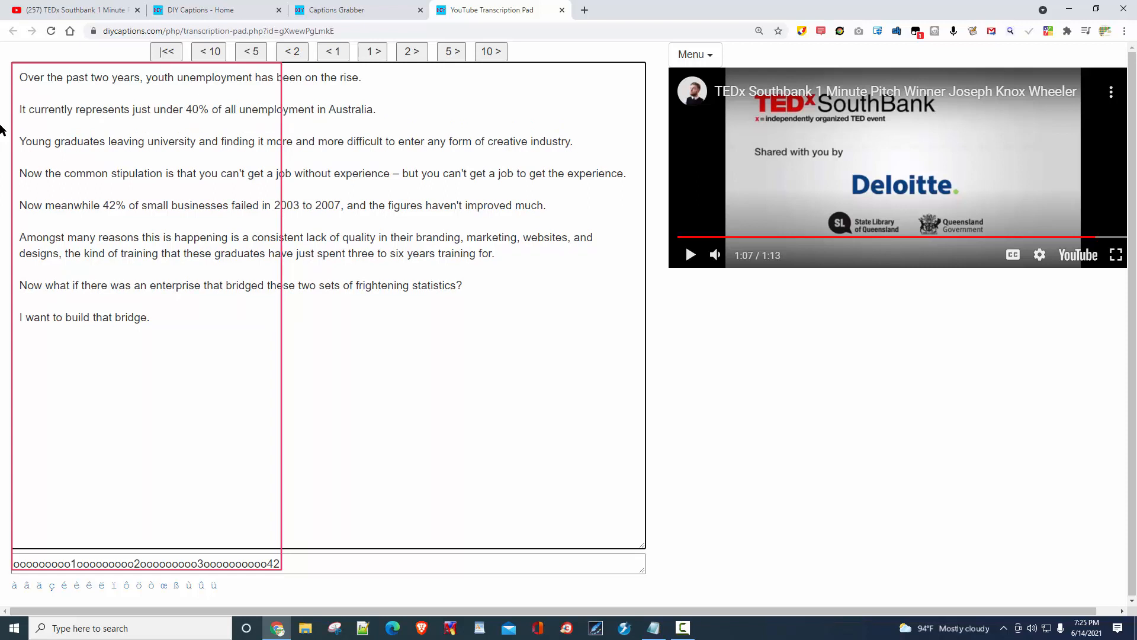
pyautogui.press('BackSpace')
pyautogui.press('BackSpace')
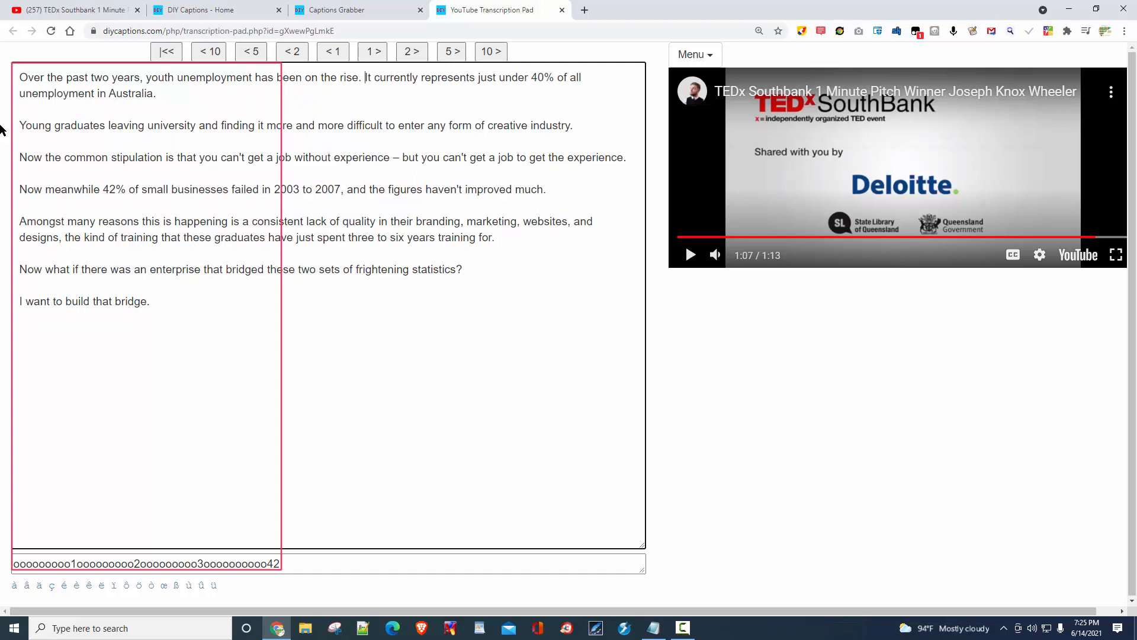
pyautogui.press('Return')
pyautogui.press('Return')
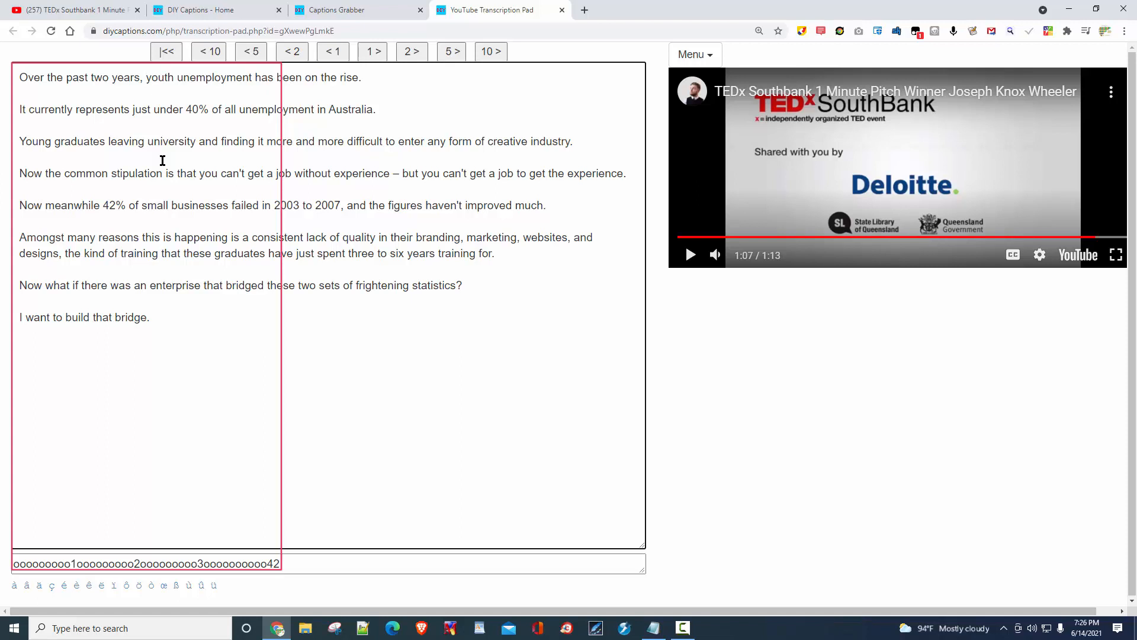
# Try line breaks after "years," and after "youth unemployment" in the first sentence, and rejoin it into one line.
pyautogui.press('Return')
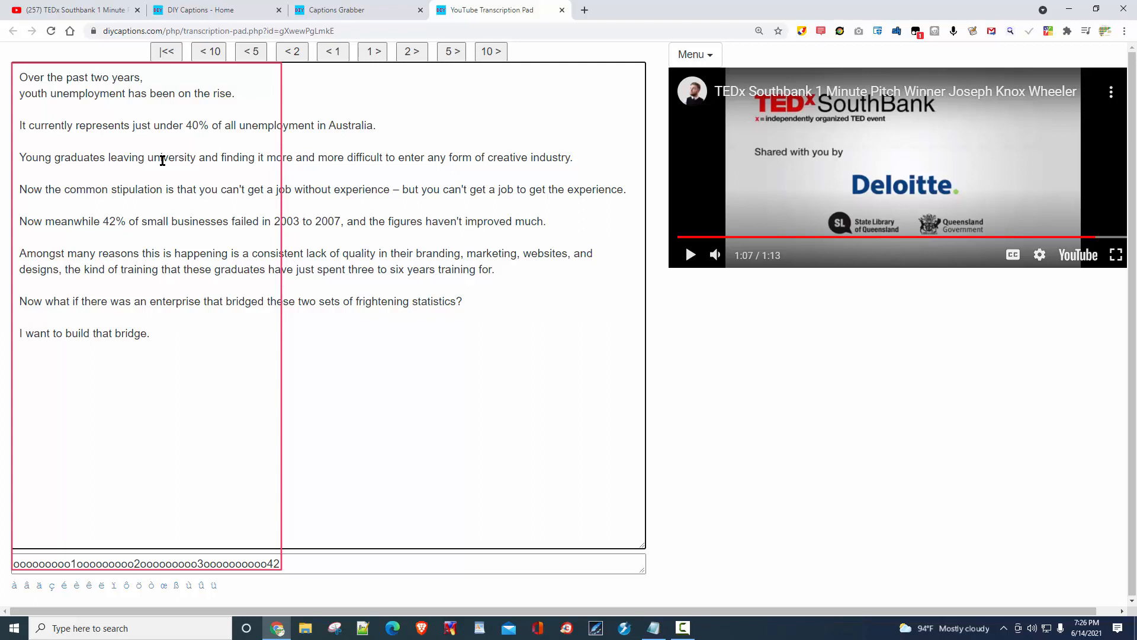
pyautogui.hotkey('ctrl', 'Right')
pyautogui.hotkey('ctrl', 'Right')
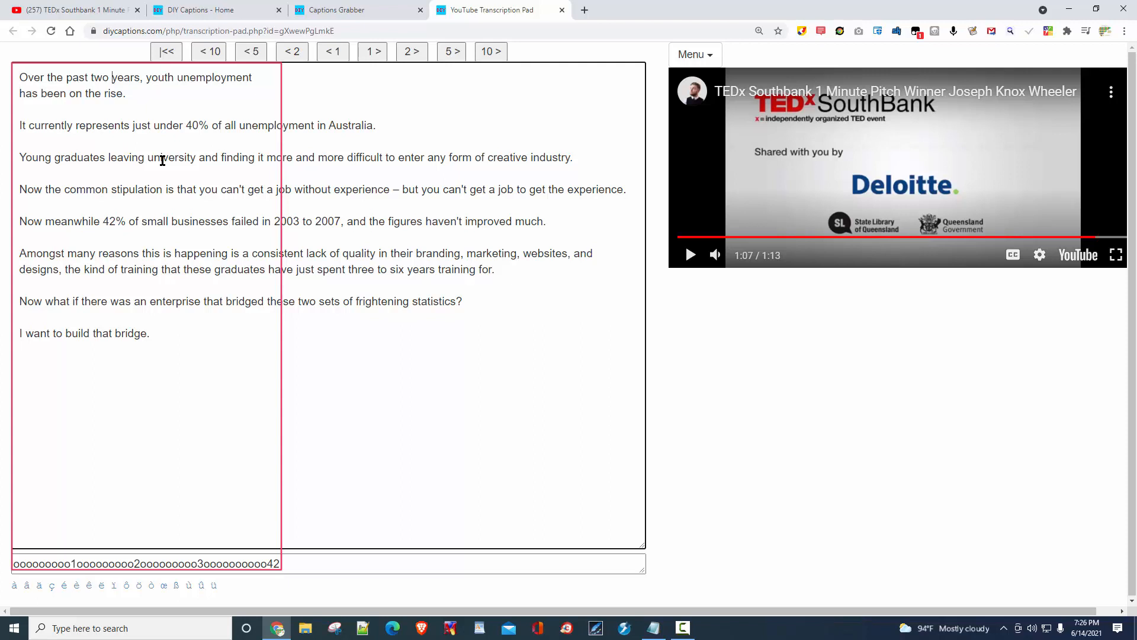
pyautogui.press('BackSpace')
pyautogui.press('Return')
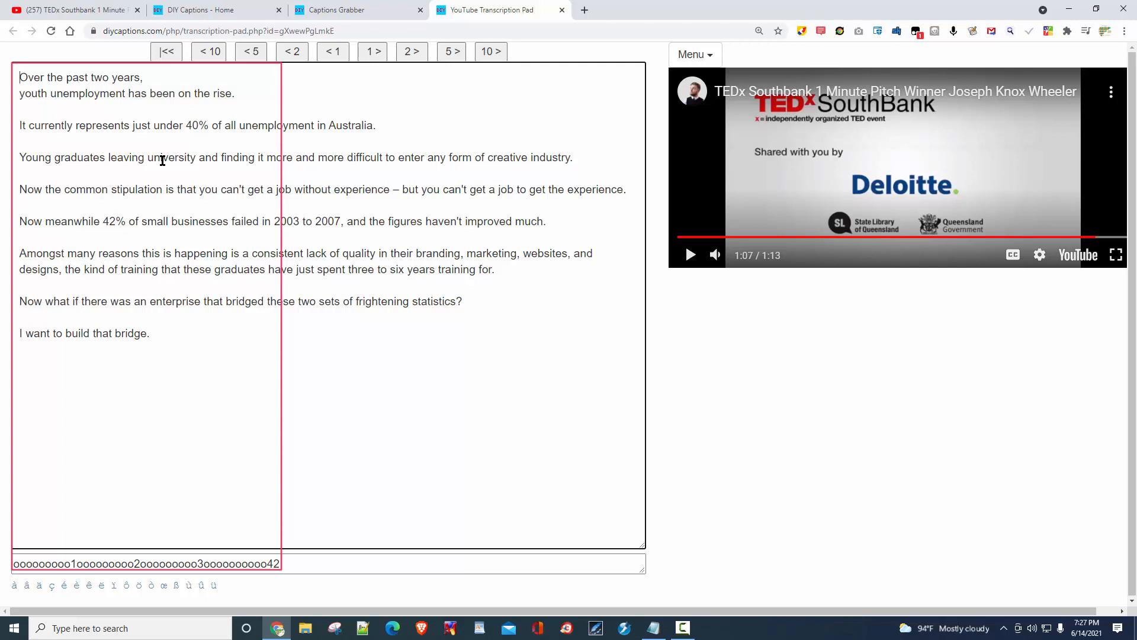
pyautogui.press('Delete')
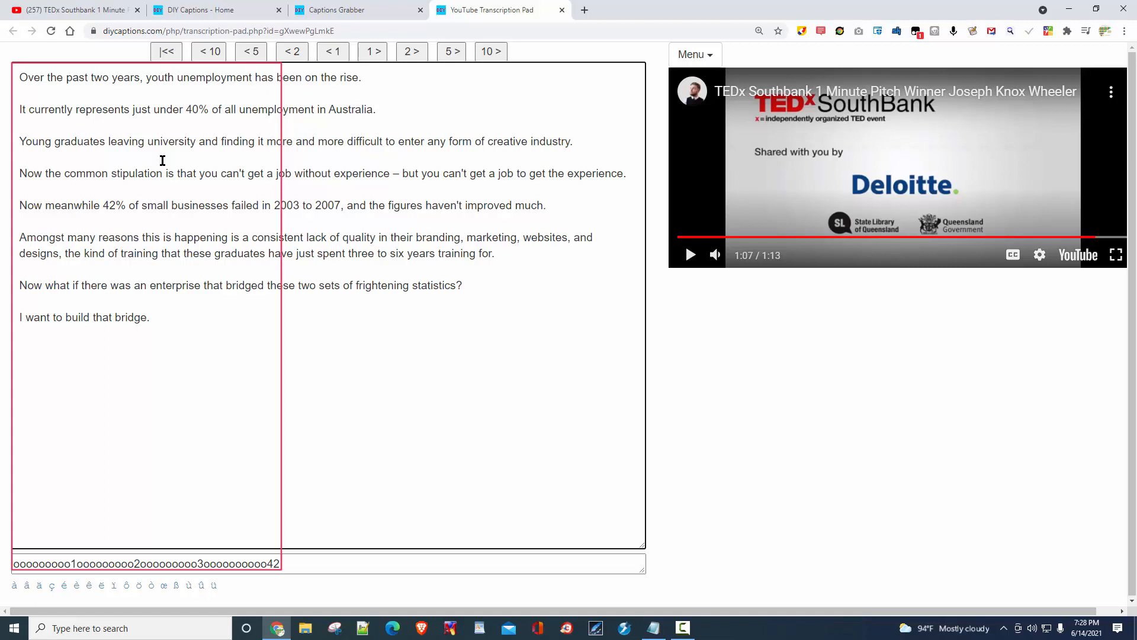
# Split the first sentence into two caption lines, breaking after "Over the past two years,".
pyautogui.press('Return')
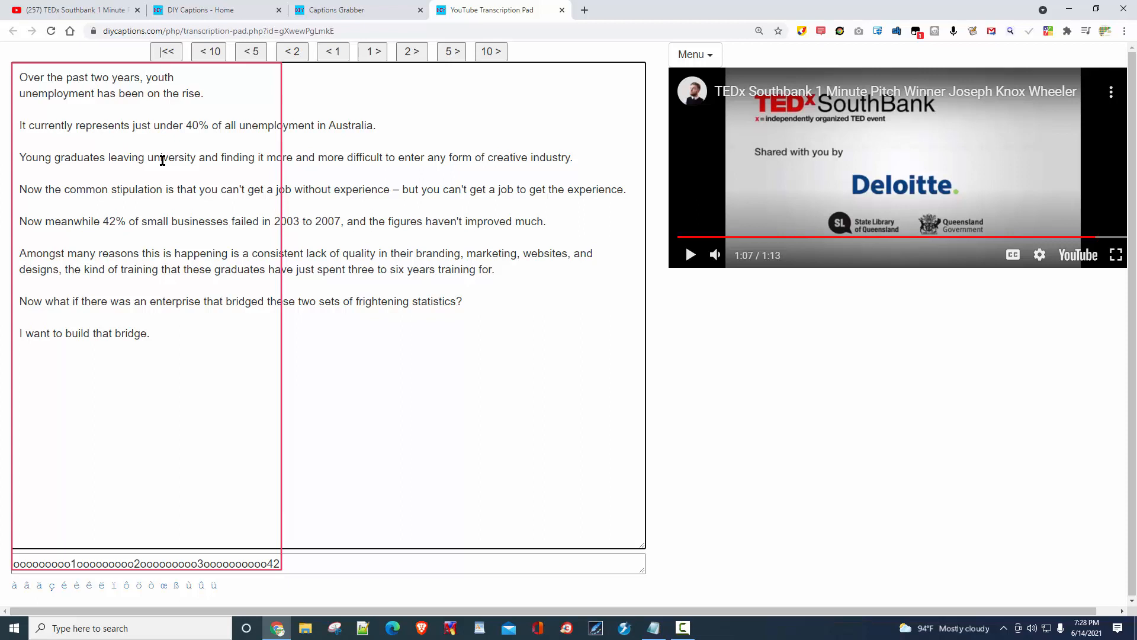
pyautogui.press('BackSpace')
pyautogui.hotkey('ctrl', 'Left')
pyautogui.press('Return')
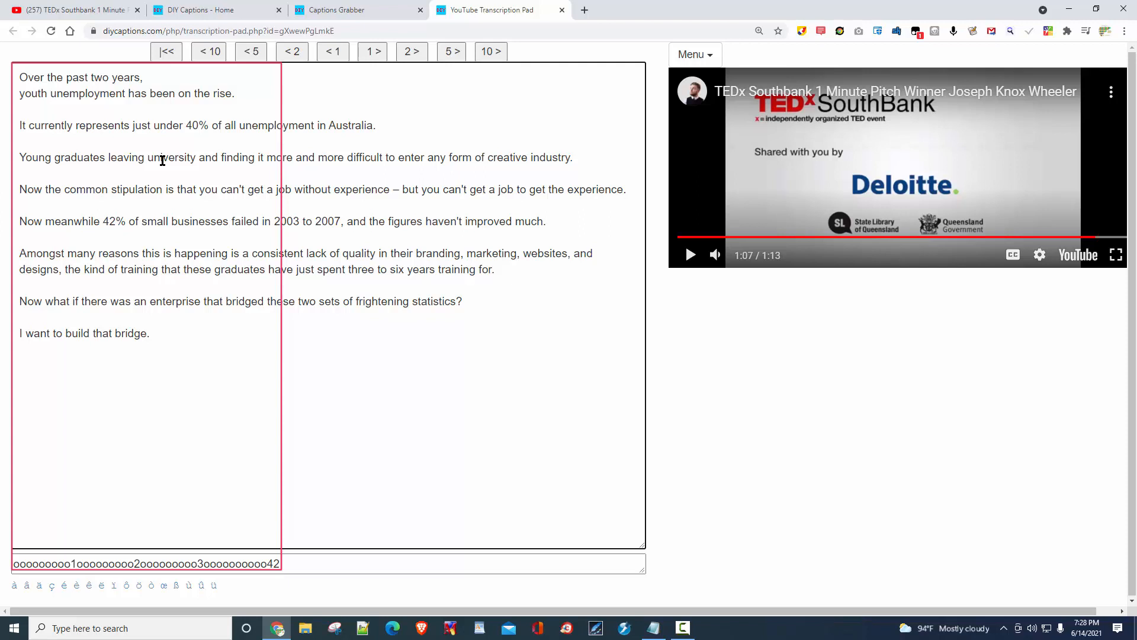
pyautogui.press('BackSpace')
pyautogui.hotkey('ctrl', 'Right')
pyautogui.hotkey('ctrl', 'Right')
pyautogui.press('Return')
# Try indenting "Over the past two years," with leading spaces, and remove the indentation.
pyautogui.click(16, 76)
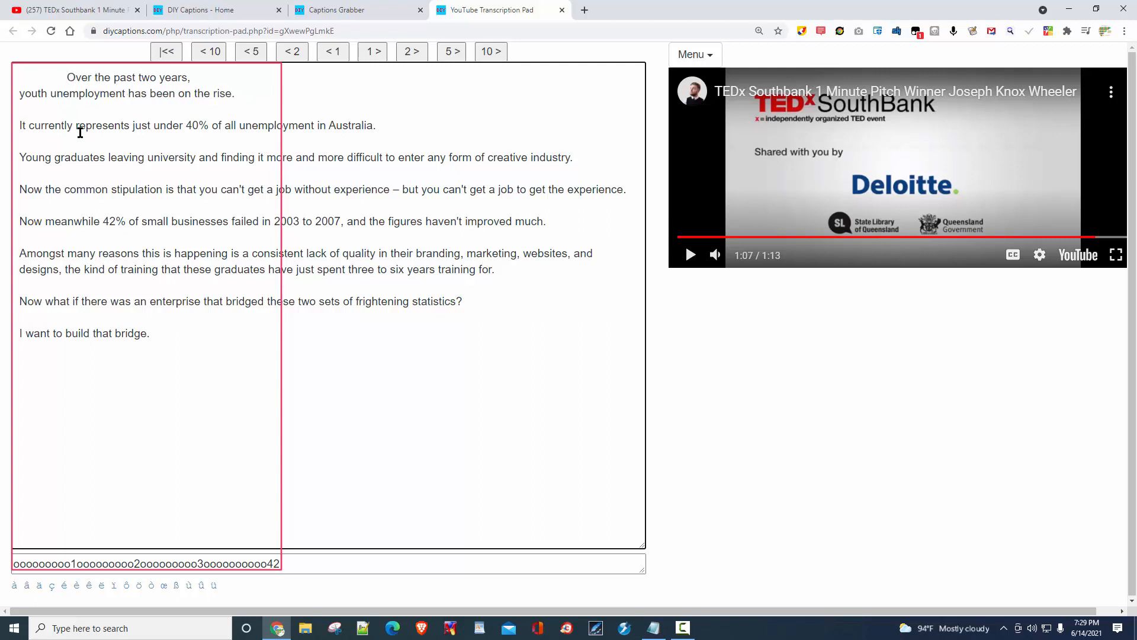
pyautogui.hotkey('shift', 'Home')
pyautogui.press('BackSpace')
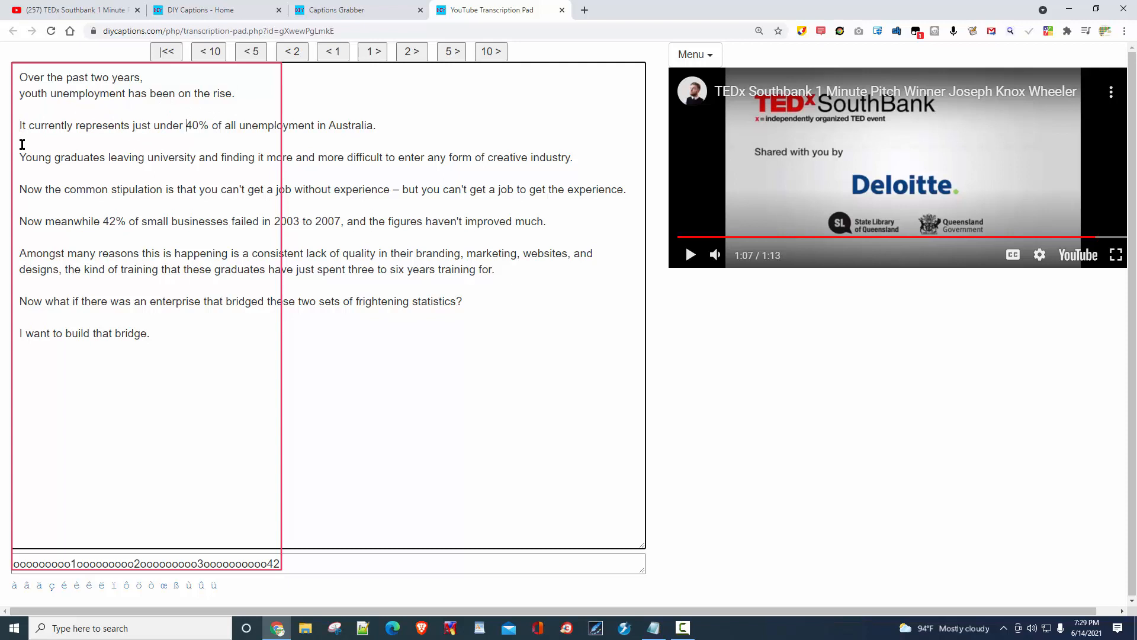
# Split the second sentence into two caption lines, breaking after "just under 40%".
pyautogui.press('Return')
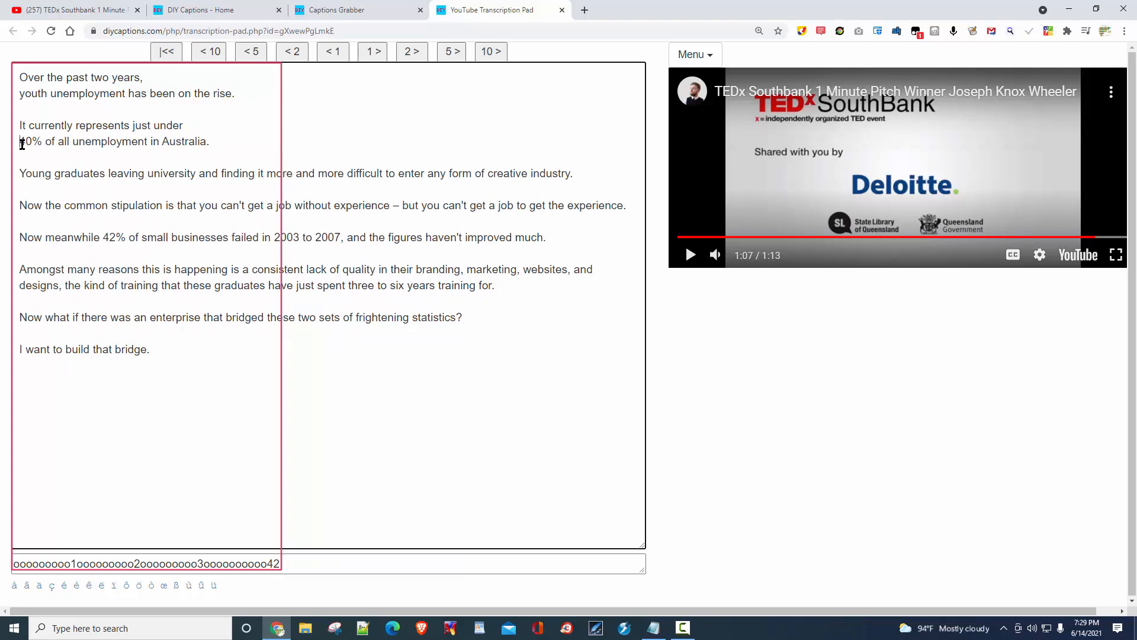
pyautogui.press('BackSpace')
pyautogui.hotkey('ctrl', 'Right')
pyautogui.press('Return')
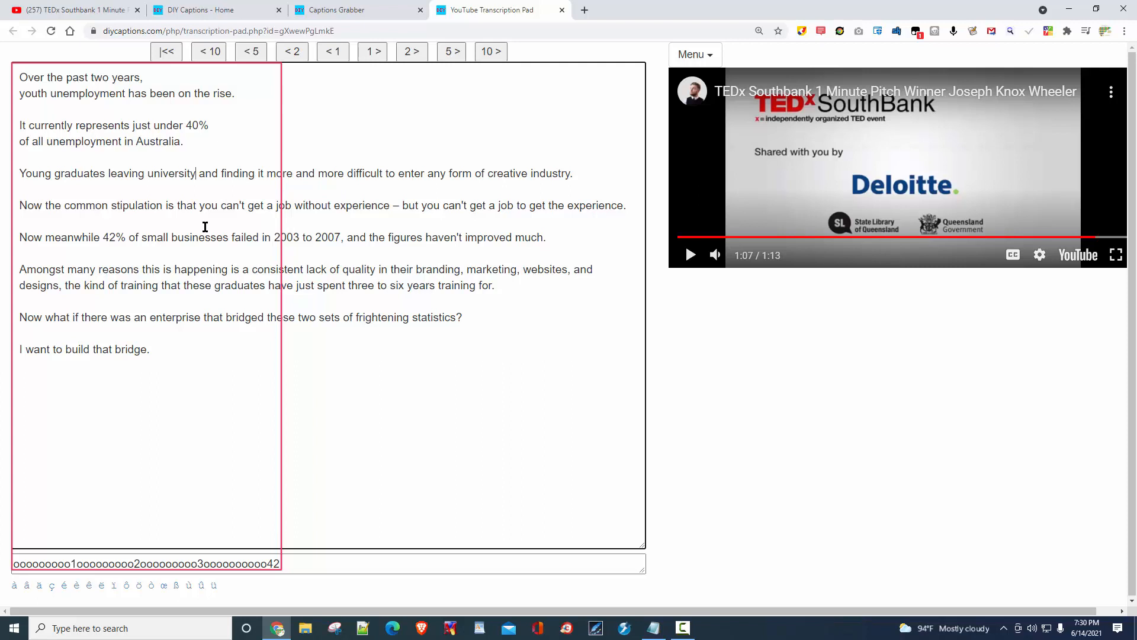
# Move "and finding it more" onward into its own paragraph after "university", and insert "are" before "leaving".
pyautogui.press('Return')
pyautogui.press('Return')
pyautogui.press('Delete')
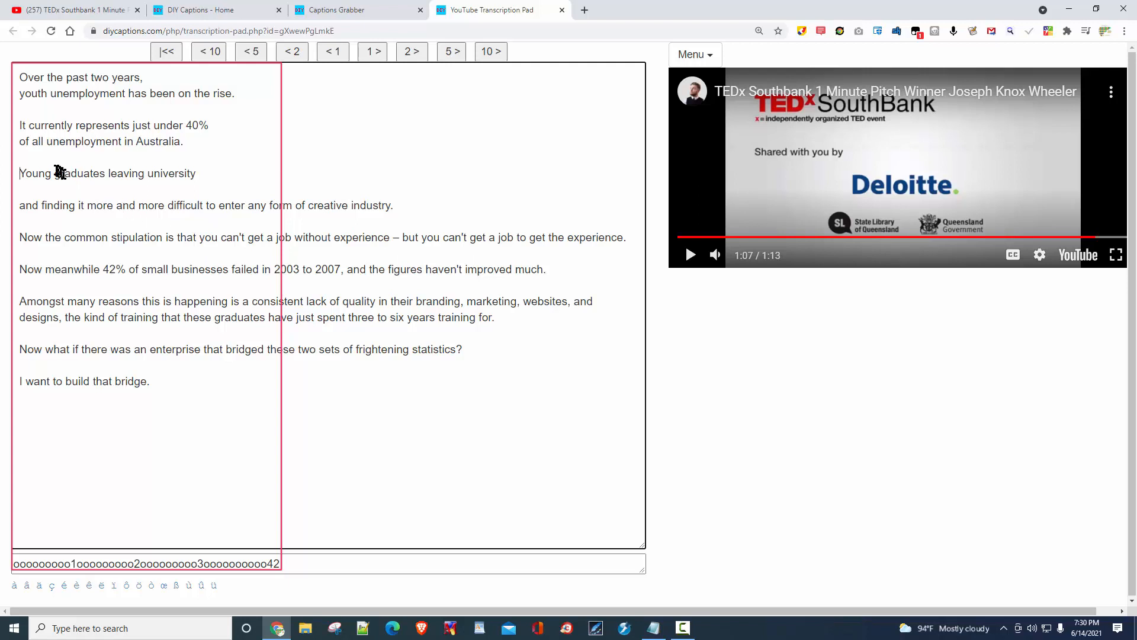
pyautogui.click(110, 173)
pyautogui.write('are')
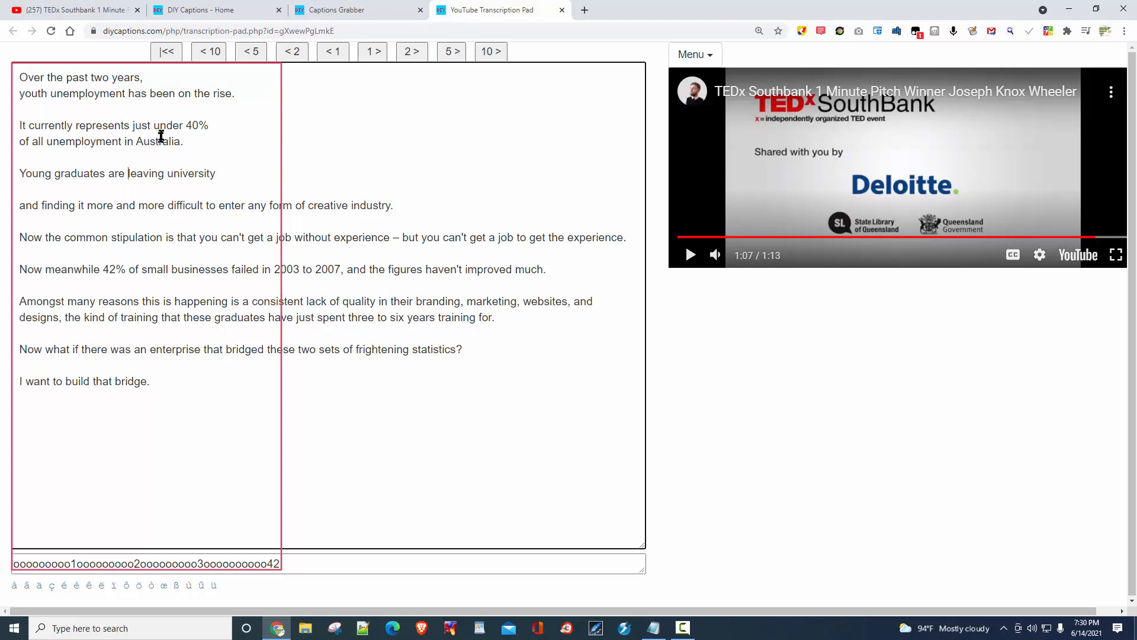
# Restart the video, skip ahead to the passage around 0:21 to listen to its phrasing, and pause playback there.
pyautogui.click(11, 73)
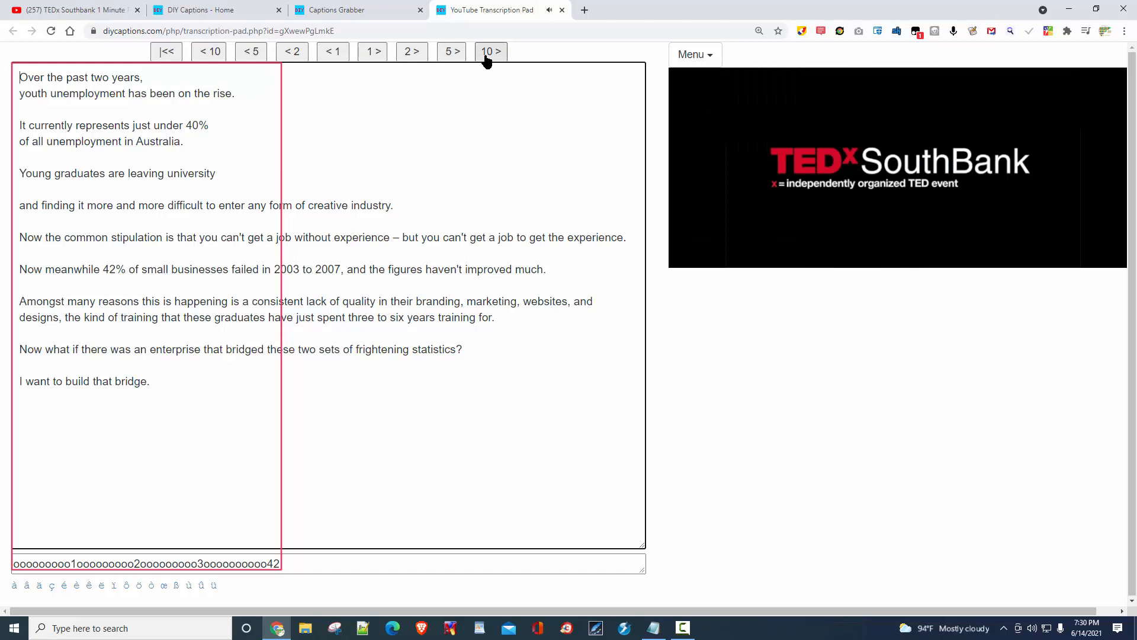
pyautogui.click(484, 53)
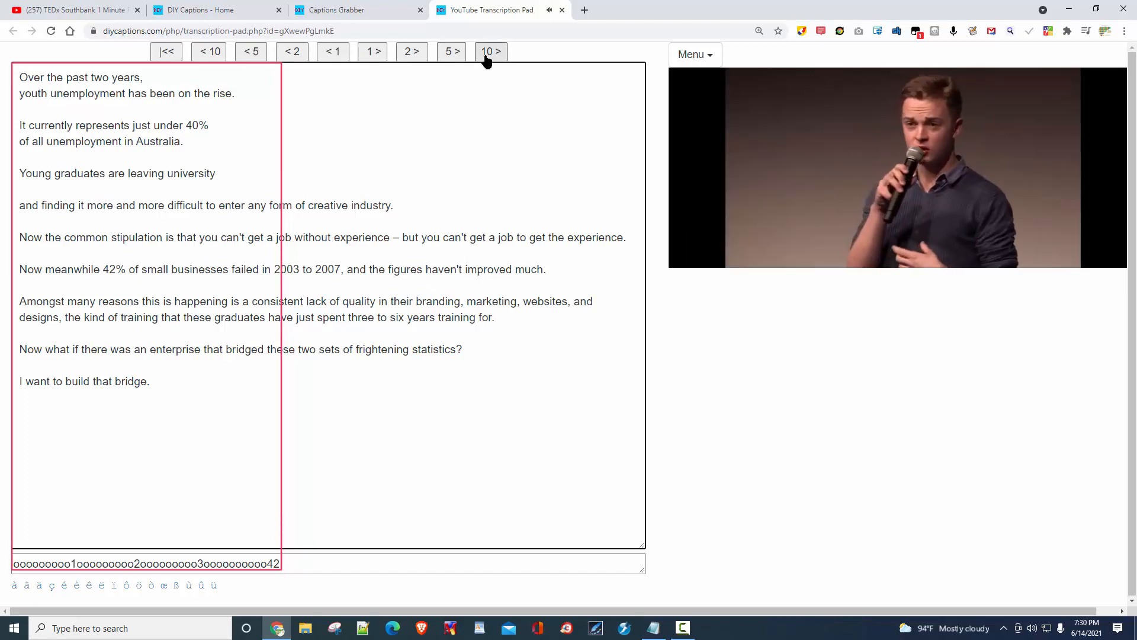
pyautogui.press('Escape')
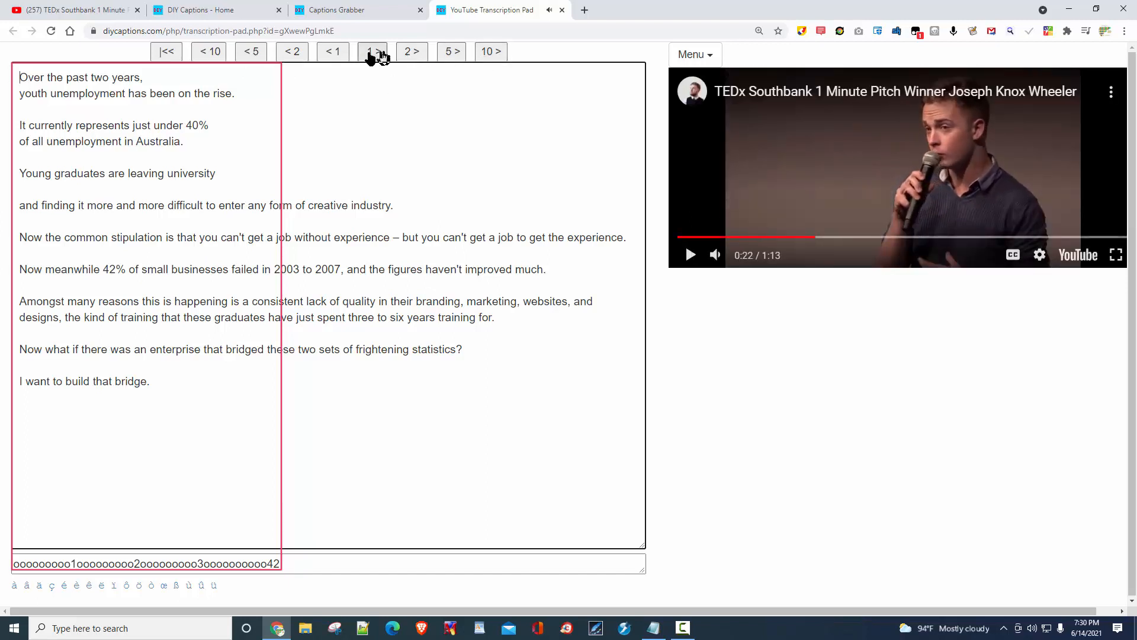
pyautogui.click(264, 56)
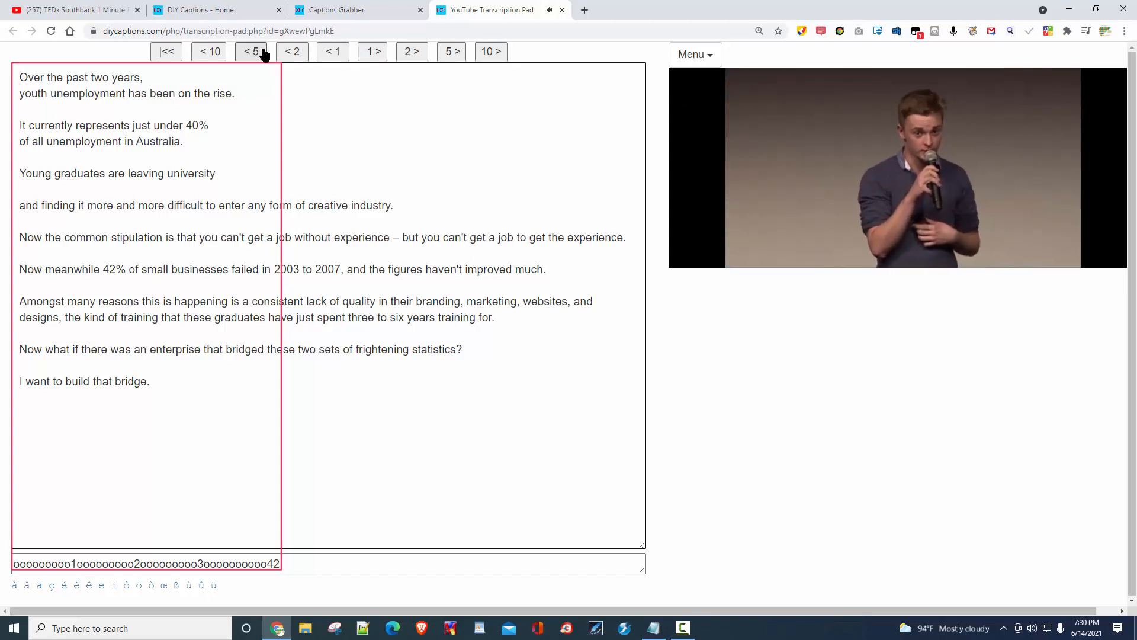
pyautogui.press('Escape')
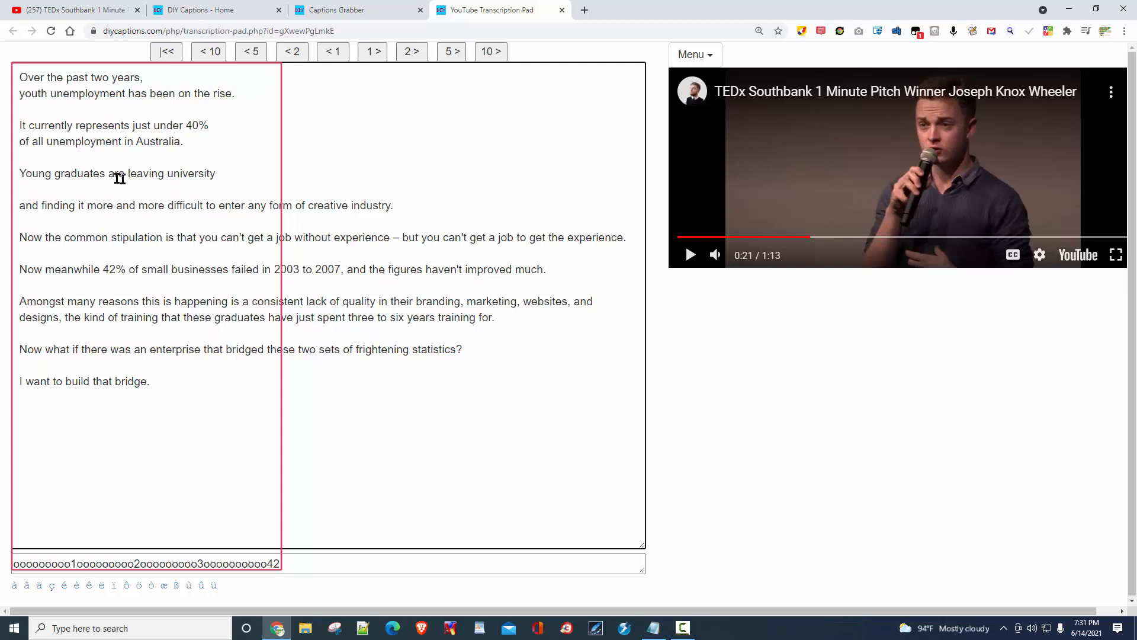
# Break the young graduates captions into two lines each, after "Young graduates" and after "more and more difficult".
pyautogui.press('Return')
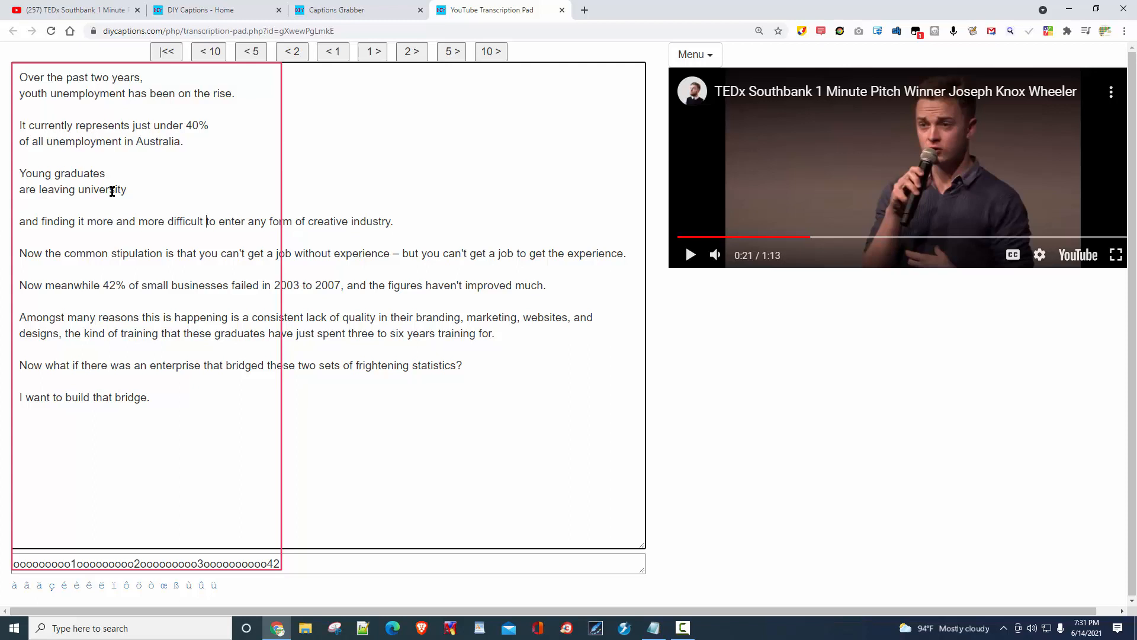
pyautogui.hotkey('ctrl', 'shift', 'Right')
pyautogui.hotkey('ctrl', 'shift', 'Right')
pyautogui.press('Left')
pyautogui.press('Return')
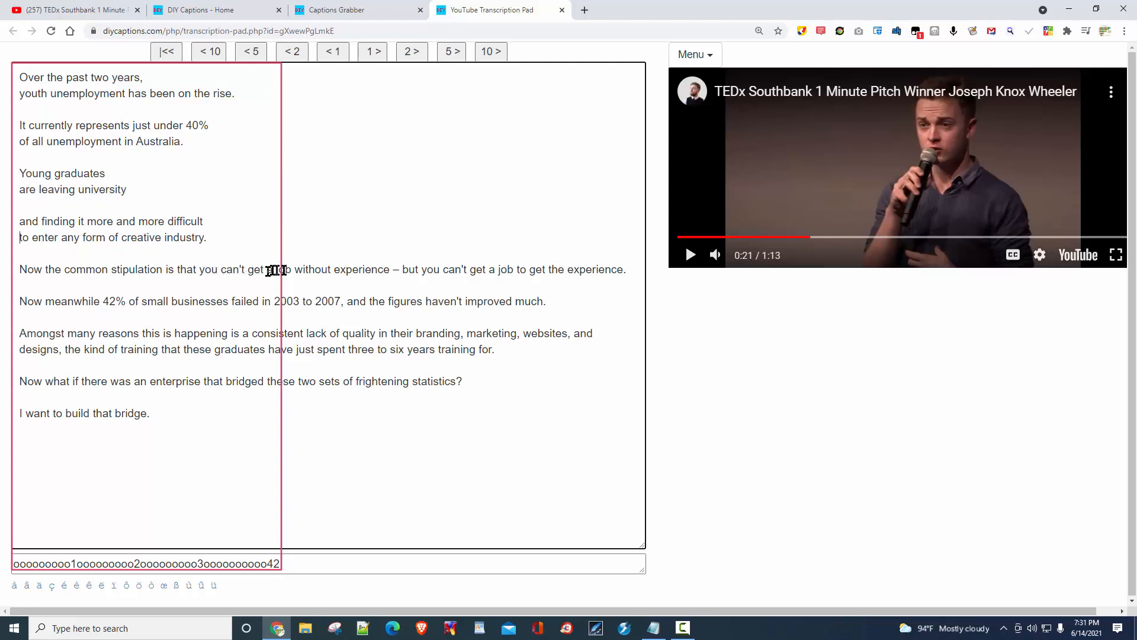
# Split the common stipulation sentence into two captions after the dash, breaking their lines after "stipulation is that" and "get a job".
pyautogui.click(402, 269)
pyautogui.press('Return')
pyautogui.press('Return')
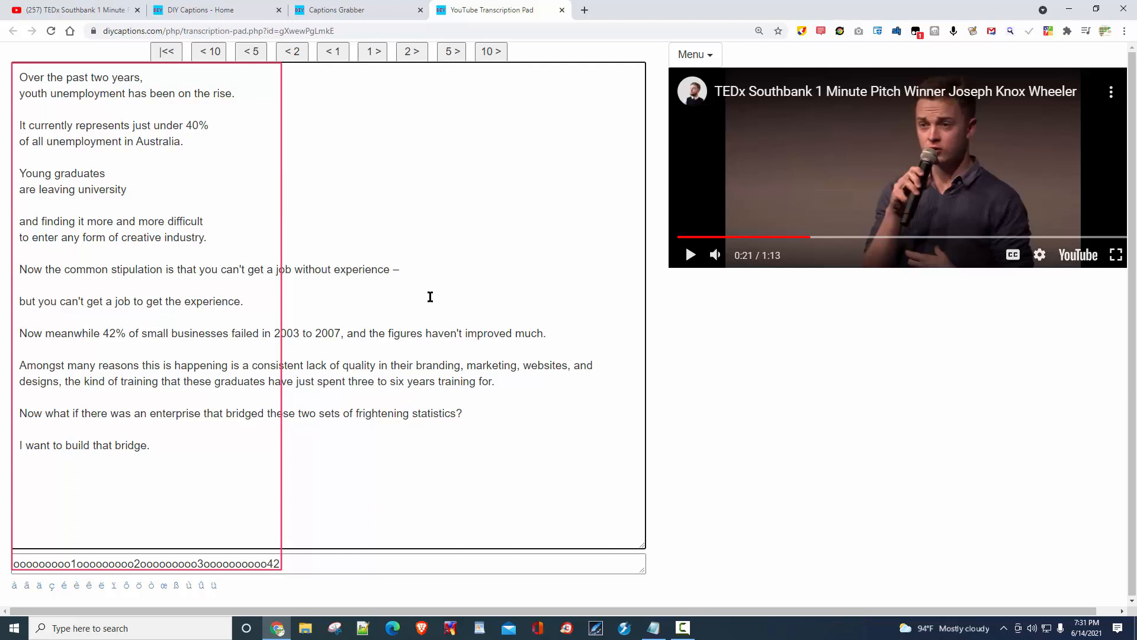
pyautogui.press('Return')
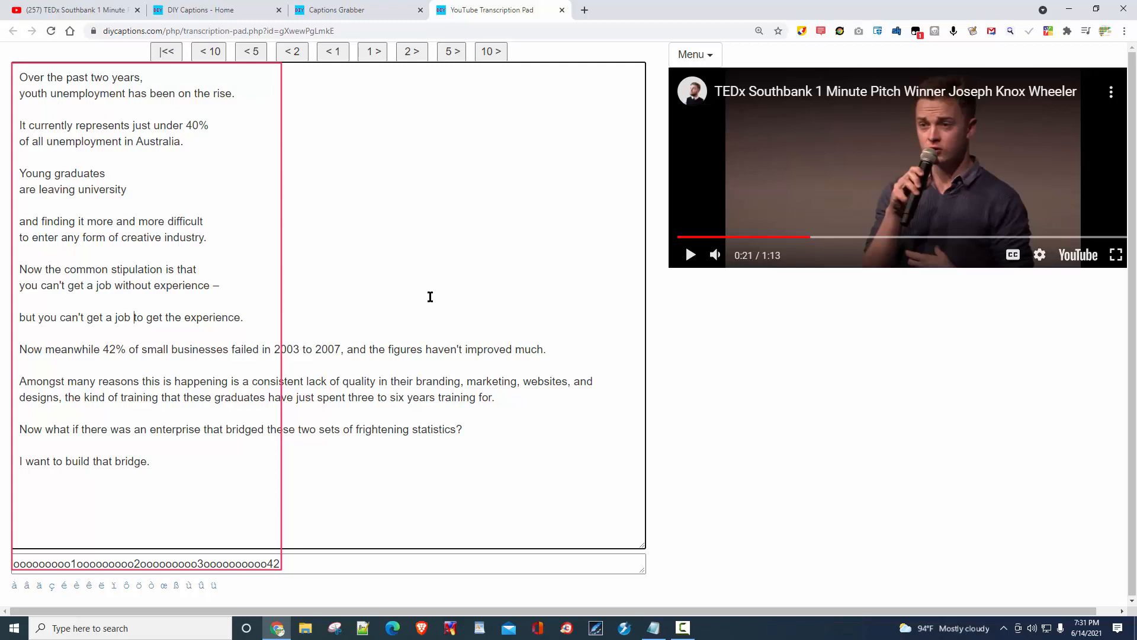
pyautogui.press('Return')
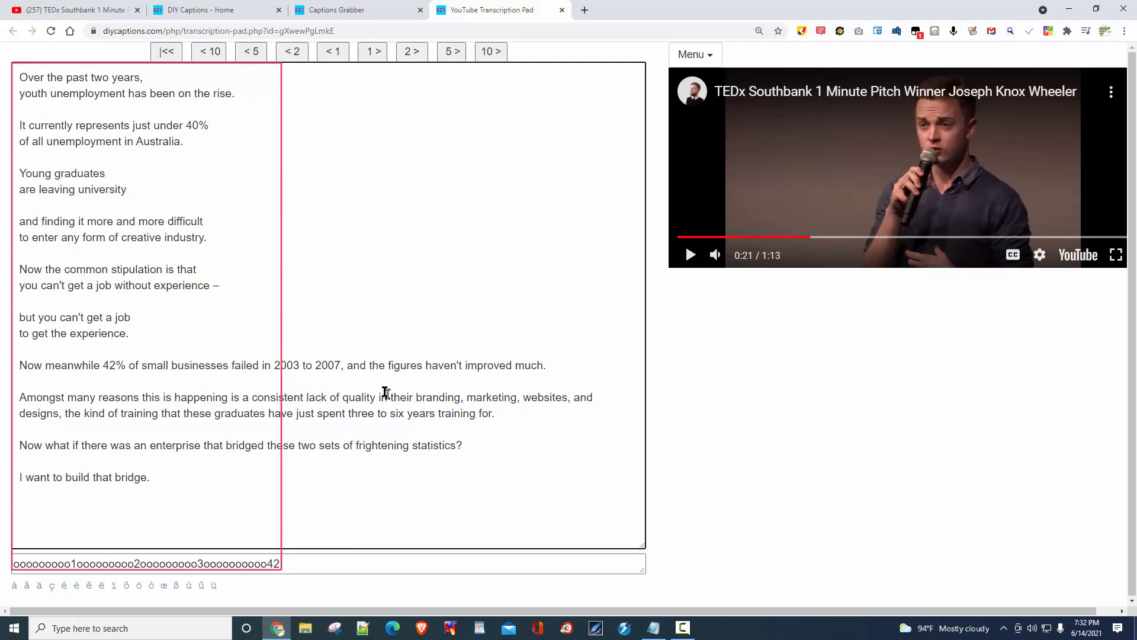
# Split the business failure sentence into two captions after "2007," and break the first caption's line after "small businesses".
pyautogui.click(345, 365)
pyautogui.press('Return')
pyautogui.press('Return')
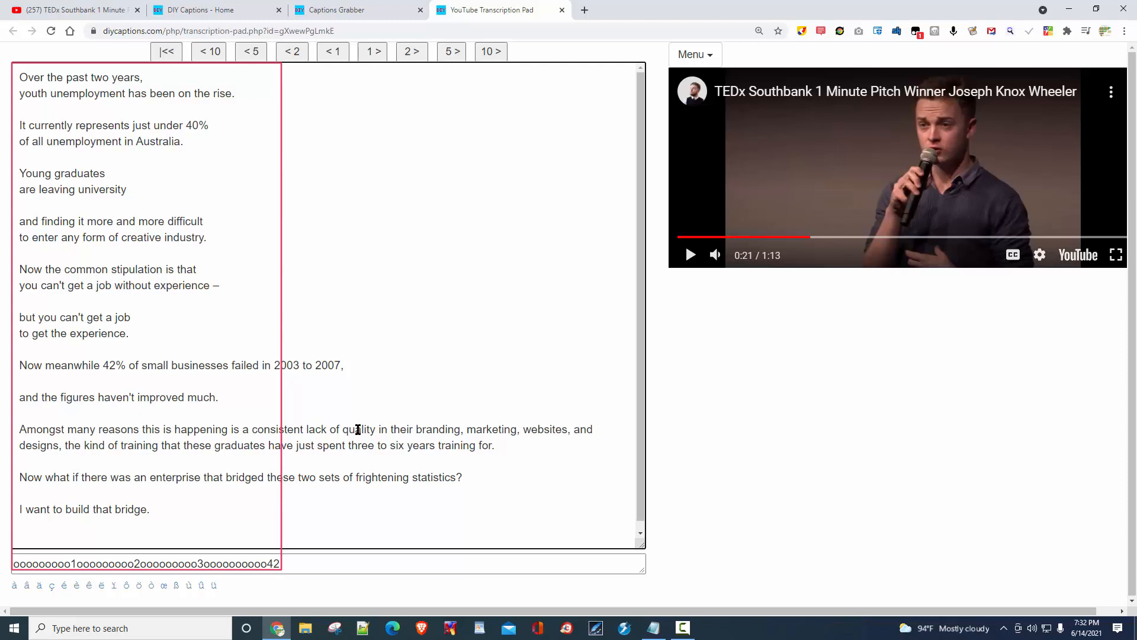
pyautogui.press('Return')
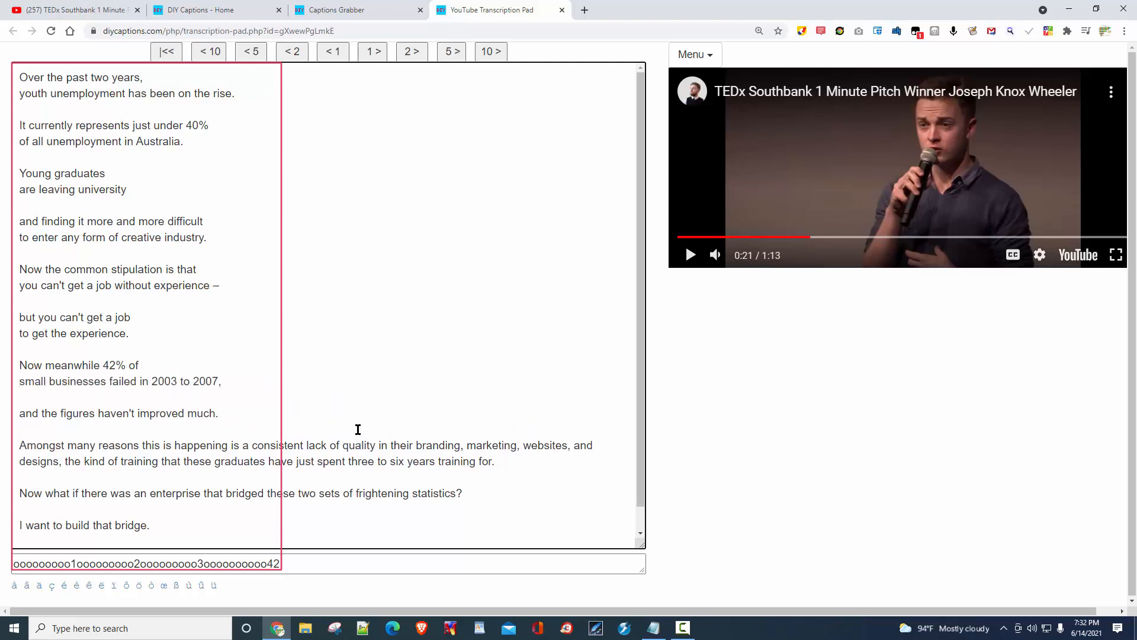
pyautogui.press('BackSpace')
pyautogui.hotkey('ctrl', 'Right')
pyautogui.press('Return')
pyautogui.press('BackSpace')
pyautogui.hotkey('ctrl', 'Right')
pyautogui.press('Return')
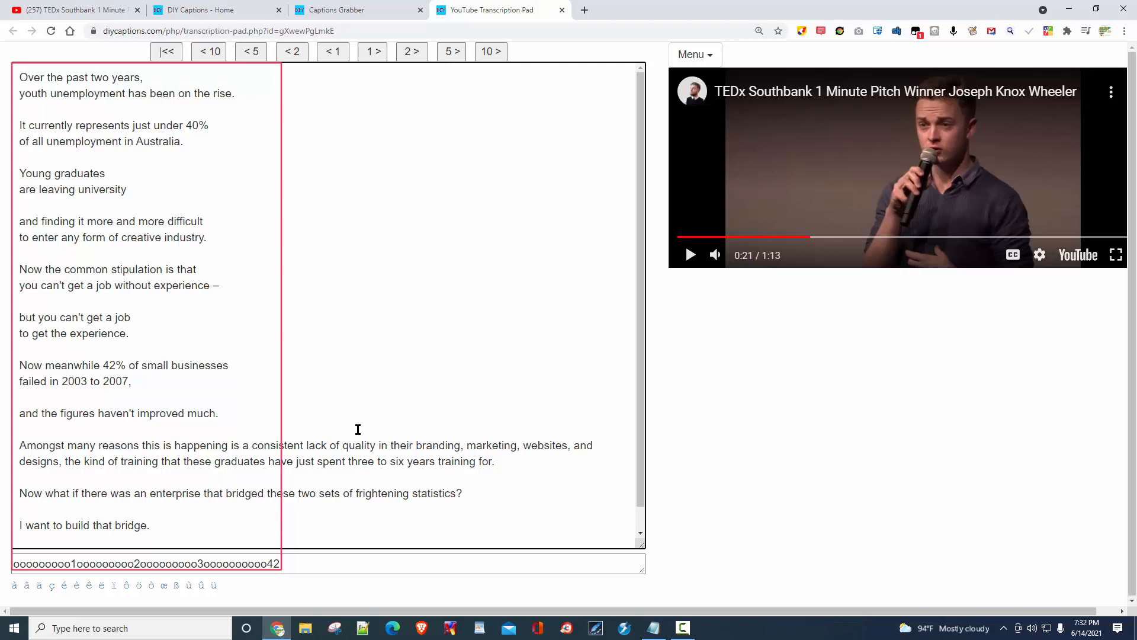
# Break the "and the figures haven't improved much." caption into two lines after "figures".
pyautogui.click(137, 397)
pyautogui.press('Return')
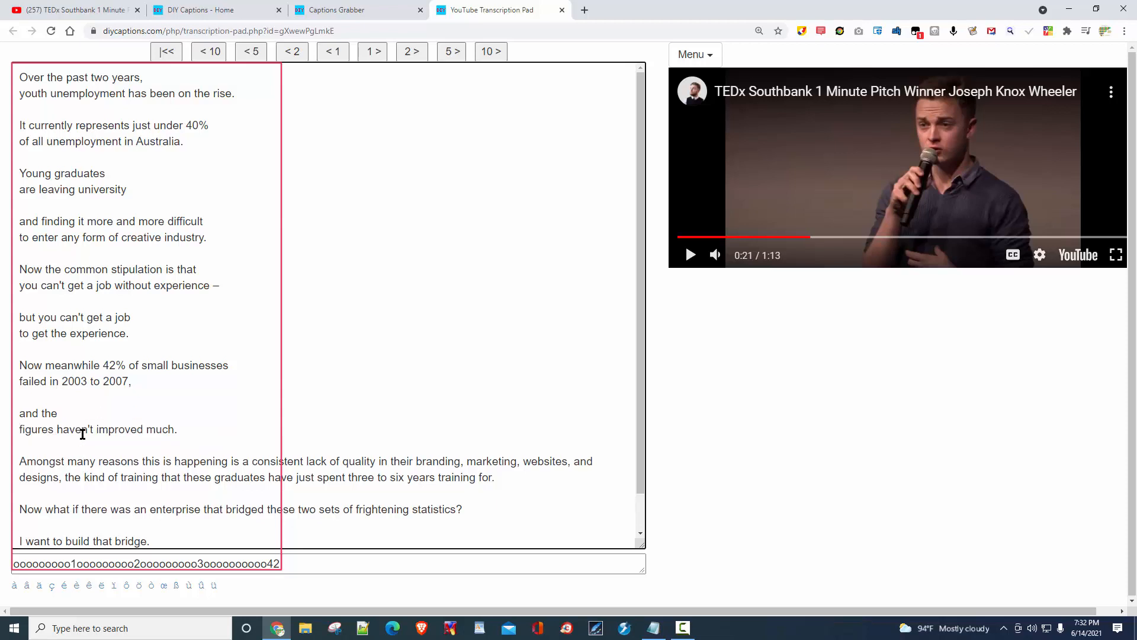
pyautogui.press('BackSpace')
pyautogui.hotkey('ctrl', 'Right')
pyautogui.press('Return')
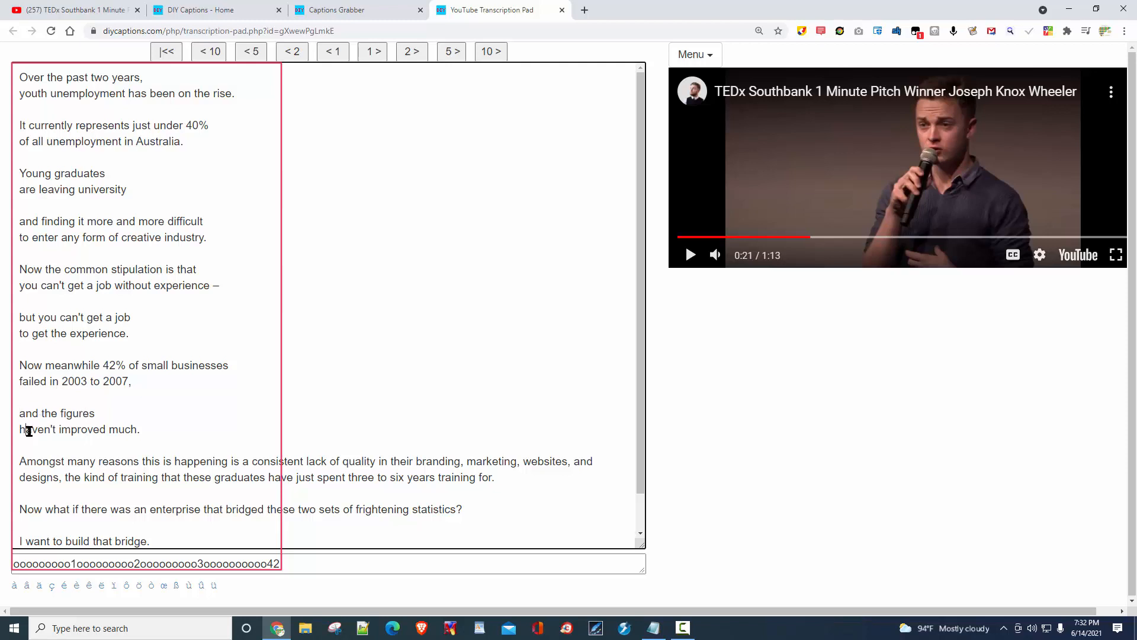
pyautogui.moveTo(29, 431); pyautogui.dragTo(81, 431)
pyautogui.click(145, 444)
# Split the "Amongst many reasons" paragraph into three captions, separated after "this is happening" and after "designs,".
pyautogui.scroll(-1, 190, 452)
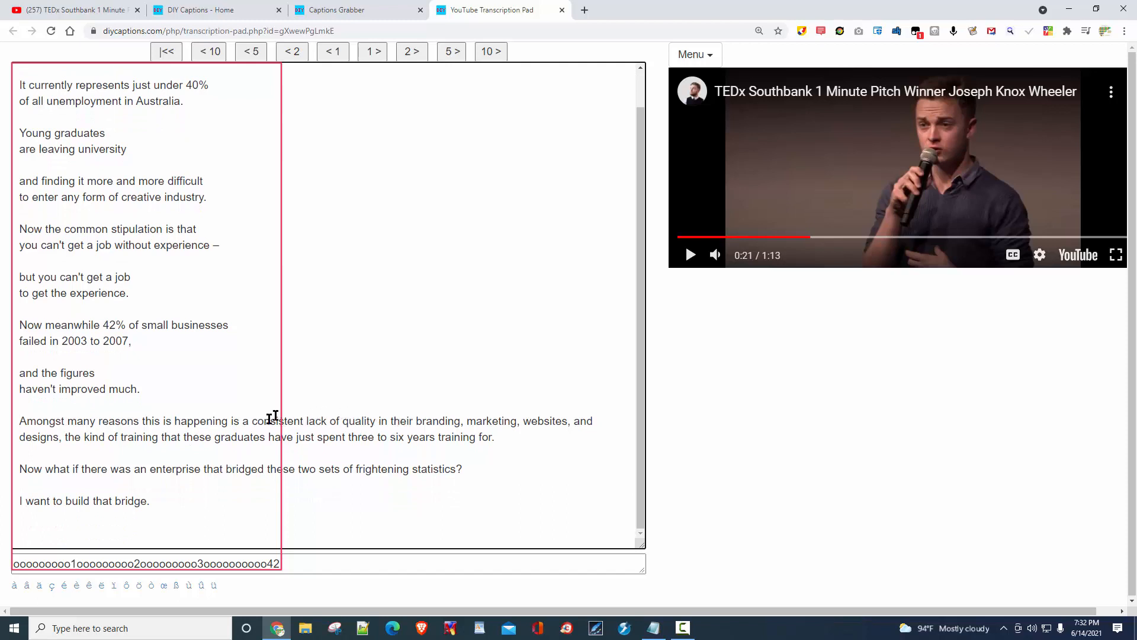
pyautogui.doubleClick(229, 421)
pyautogui.press('Return')
pyautogui.press('Return')
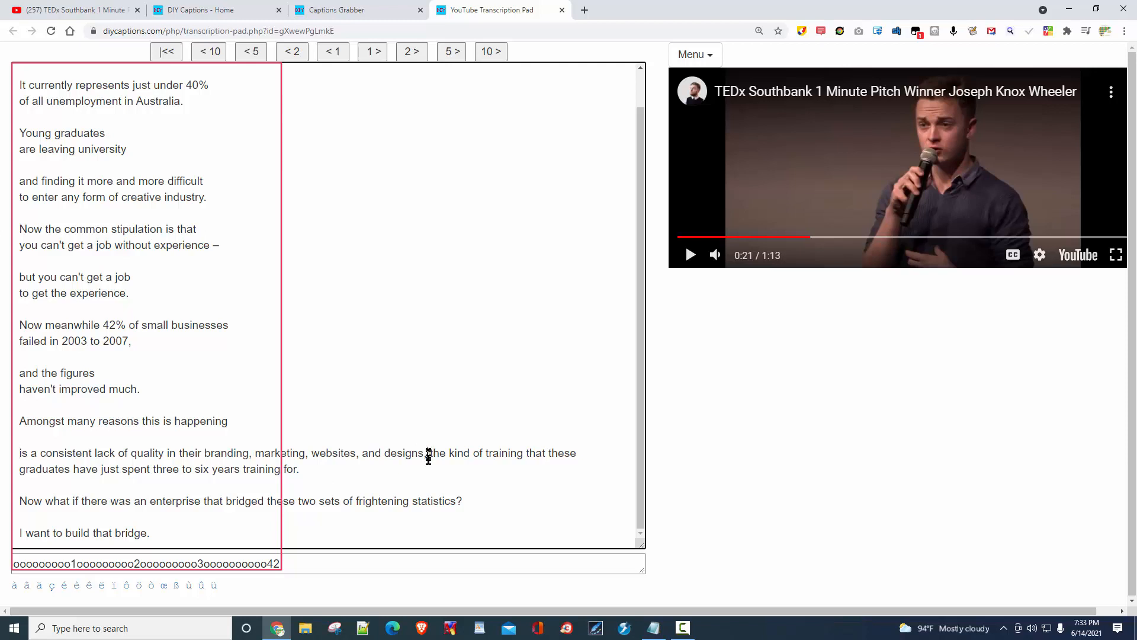
pyautogui.press('Return')
pyautogui.press('Return')
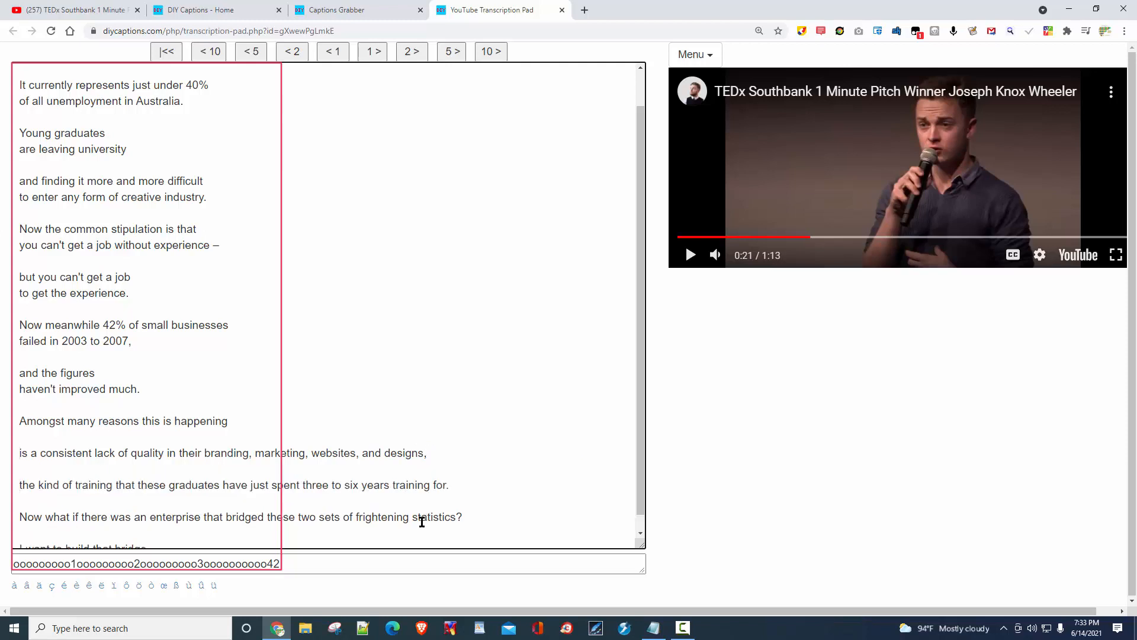
# Break the "the kind of training" caption into two lines after "these graduates".
pyautogui.hotkey('ctrl', 'Right')
pyautogui.hotkey('ctrl', 'Right')
pyautogui.hotkey('ctrl', 'Right')
pyautogui.hotkey('ctrl', 'Right')
pyautogui.hotkey('ctrl', 'Right')
pyautogui.hotkey('ctrl', 'Right')
pyautogui.hotkey('ctrl', 'Right')
pyautogui.press('Return')
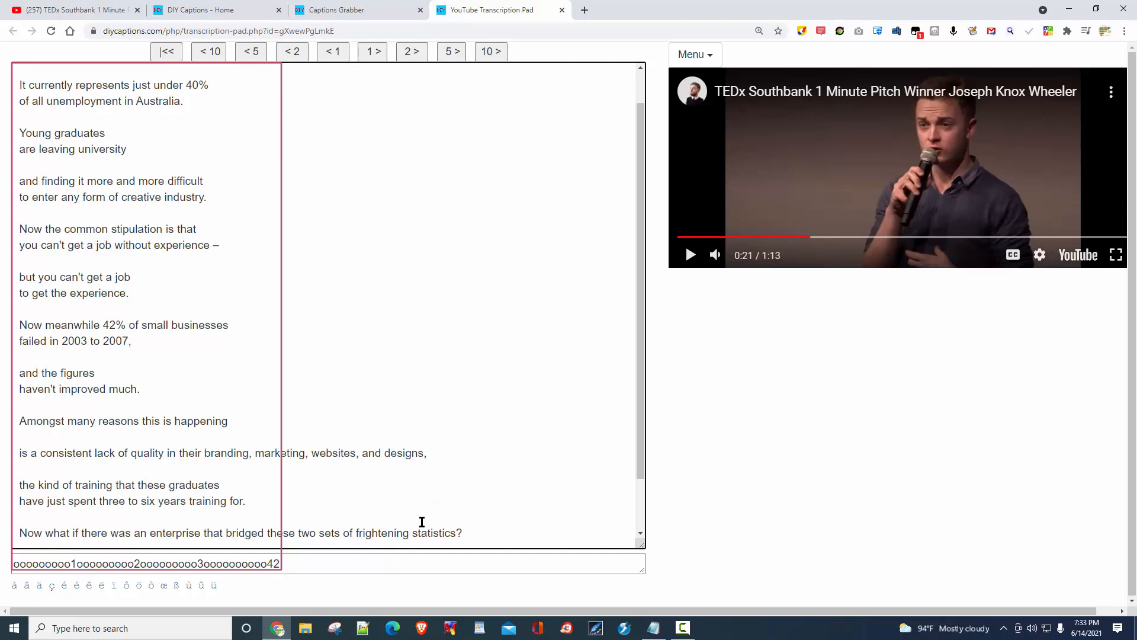
# Break the consistent lack of quality caption after "quality in" and the preceding caption after "Amongst many reasons".
pyautogui.hotkey('ctrl', 'Left')
pyautogui.press('Return')
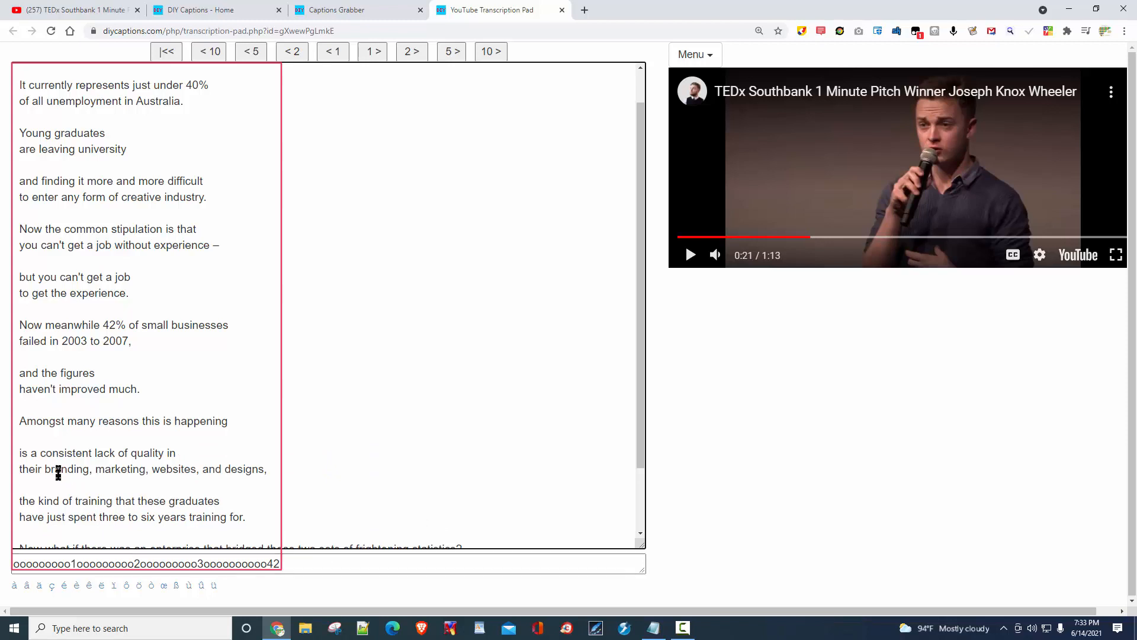
pyautogui.click(143, 421)
pyautogui.press('Return')
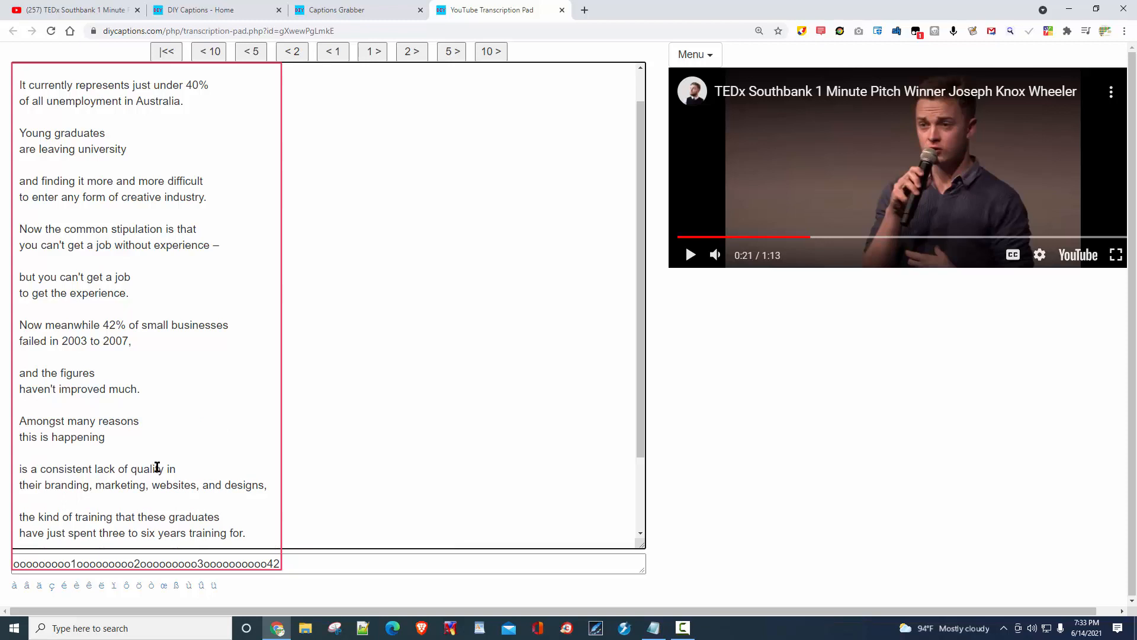
# Break the "Now what if there was an enterprise" question into two lines after "enterprise that".
pyautogui.scroll(-2, 157, 465)
pyautogui.click(90, 325)
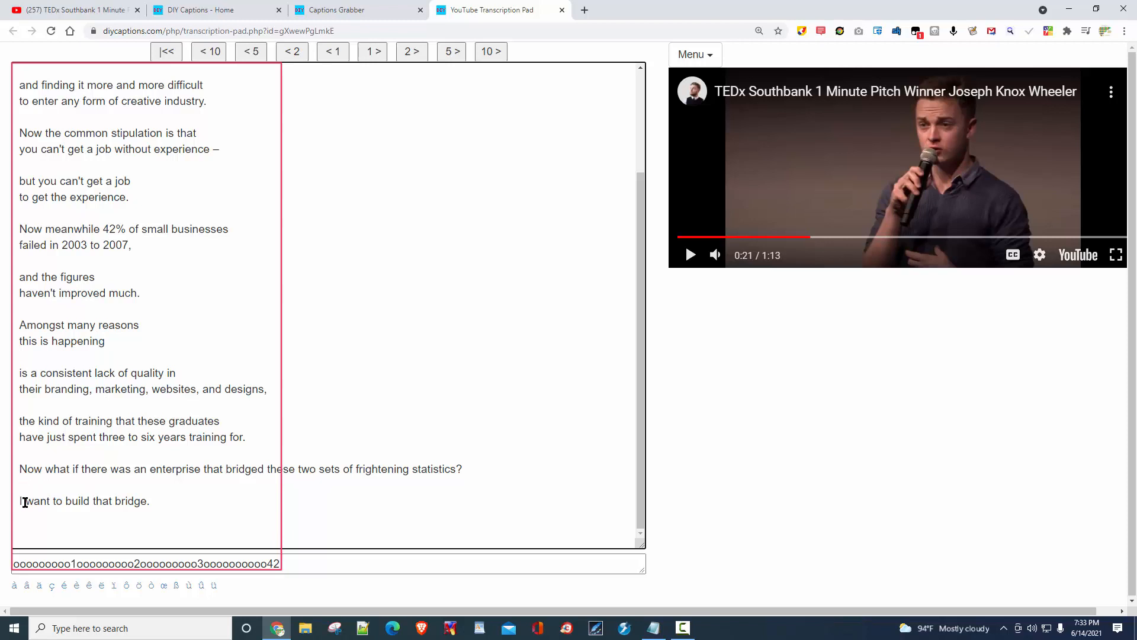
pyautogui.press('Return')
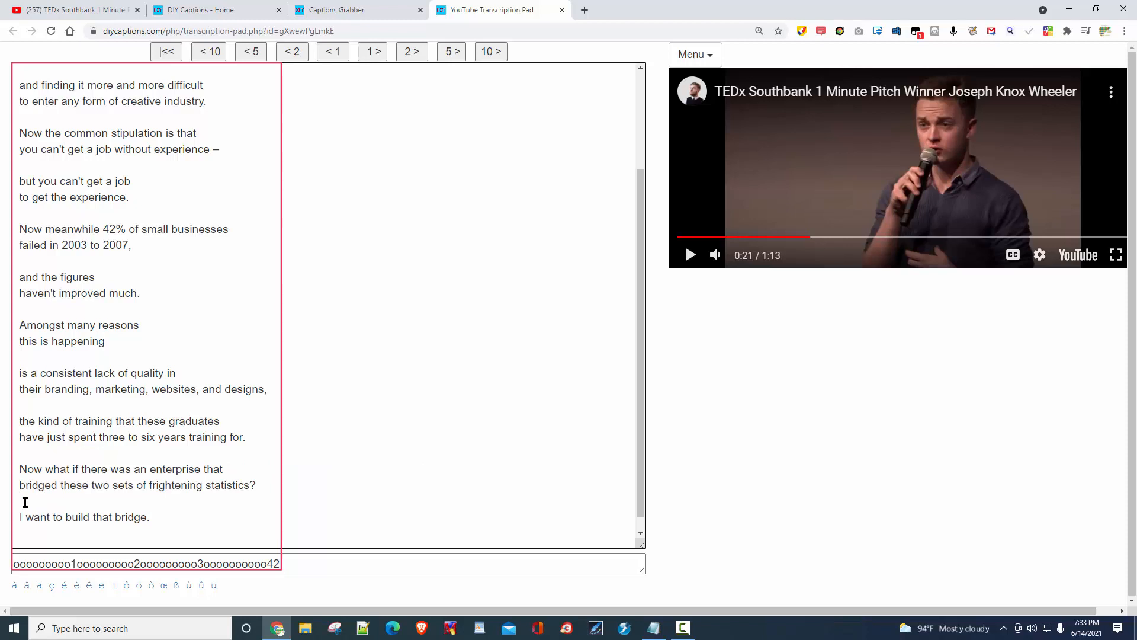
# Try breaking "I want to build that bridge." into two lines at different words, and rejoin it on a single line.
pyautogui.click(93, 517)
pyautogui.press('Return')
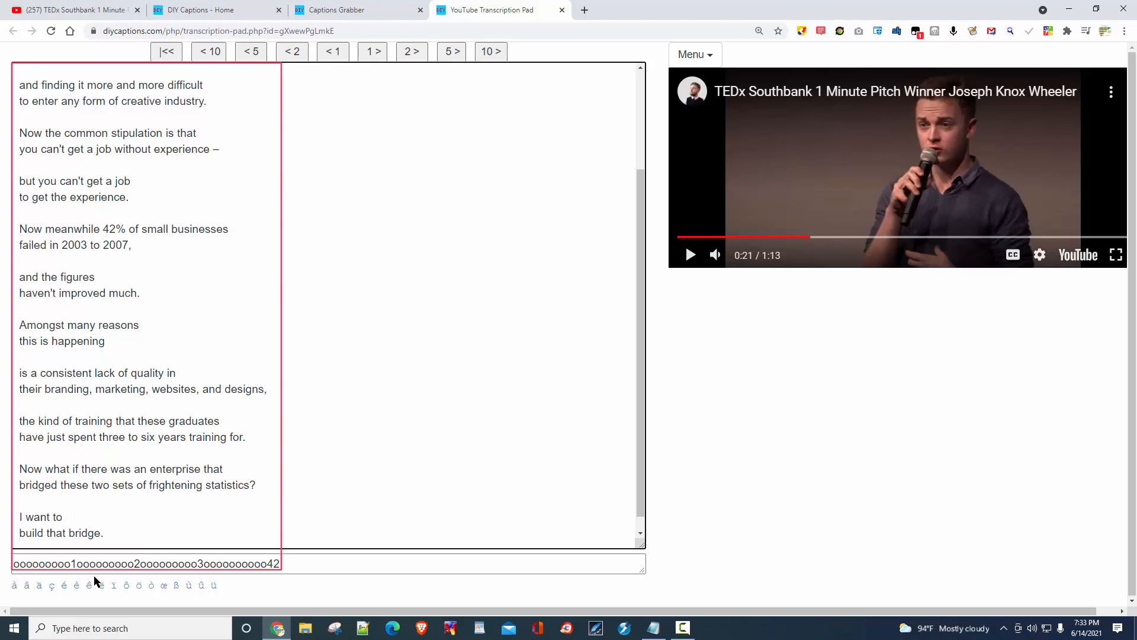
pyautogui.press('BackSpace')
pyautogui.hotkey('ctrl', 'Left')
pyautogui.press('Return')
pyautogui.press('BackSpace')
pyautogui.hotkey('ctrl', 'Right')
pyautogui.press('Return')
pyautogui.press('BackSpace')
pyautogui.hotkey('ctrl', 'Right')
pyautogui.press('Return')
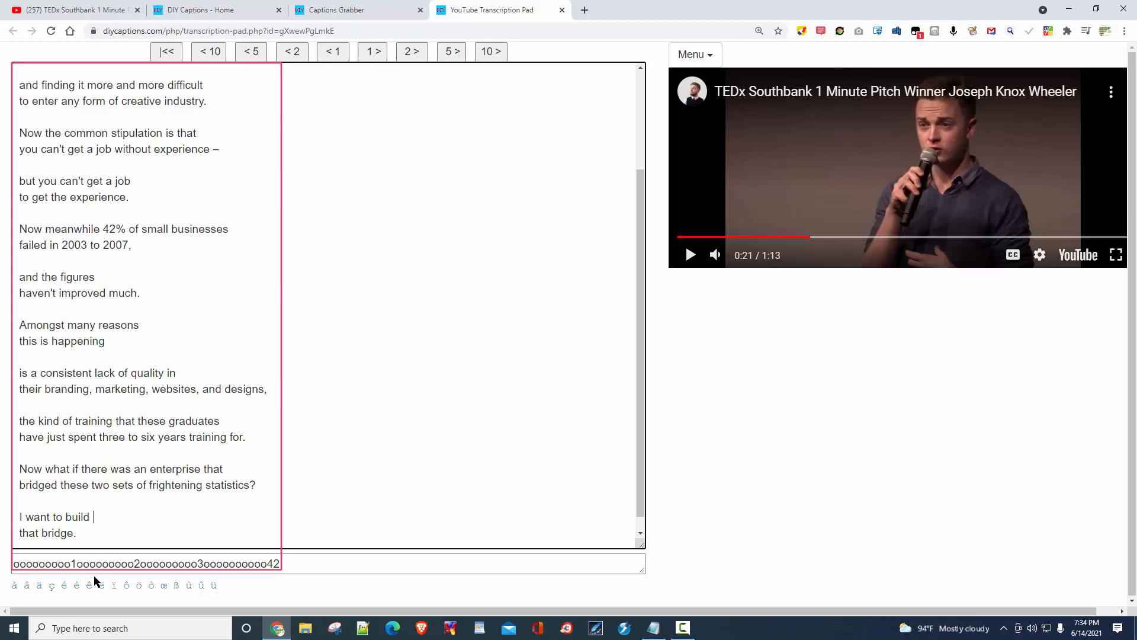
pyautogui.press('Delete')
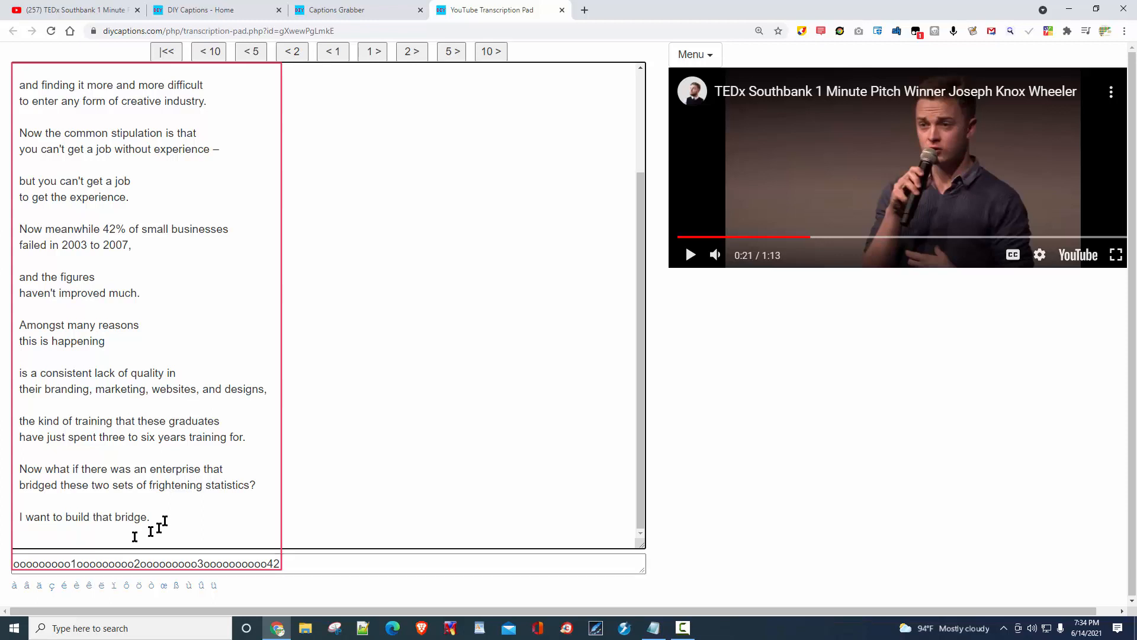
pyautogui.scroll(3, 165, 521)
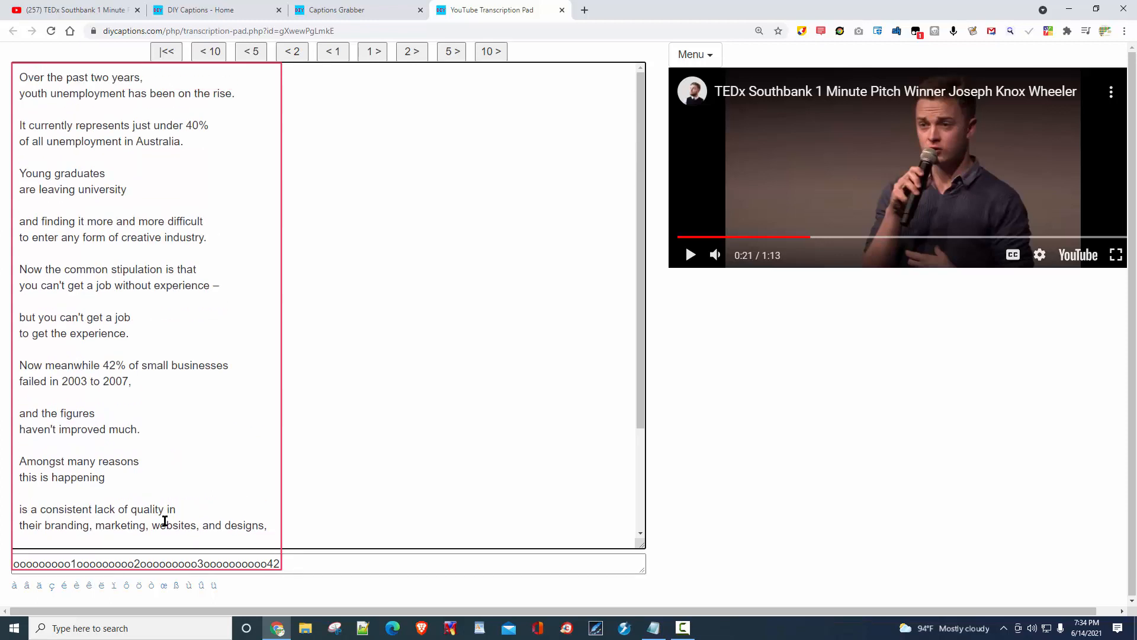